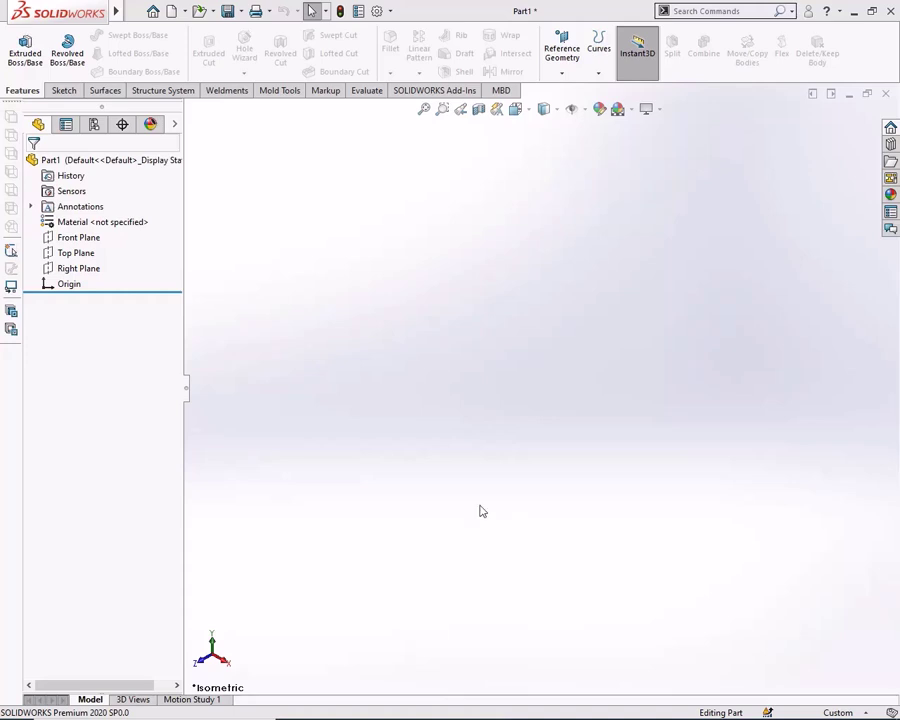
Step: Start a Front Plane sketch with two concentric circles centred on the origin
click(72, 236)
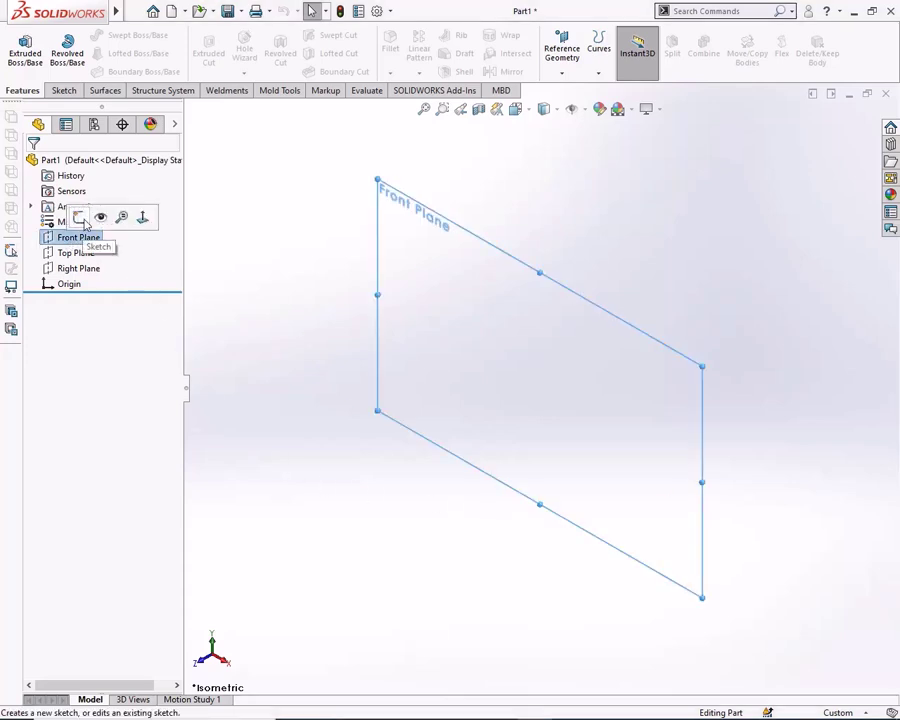
click(79, 219)
click(120, 35)
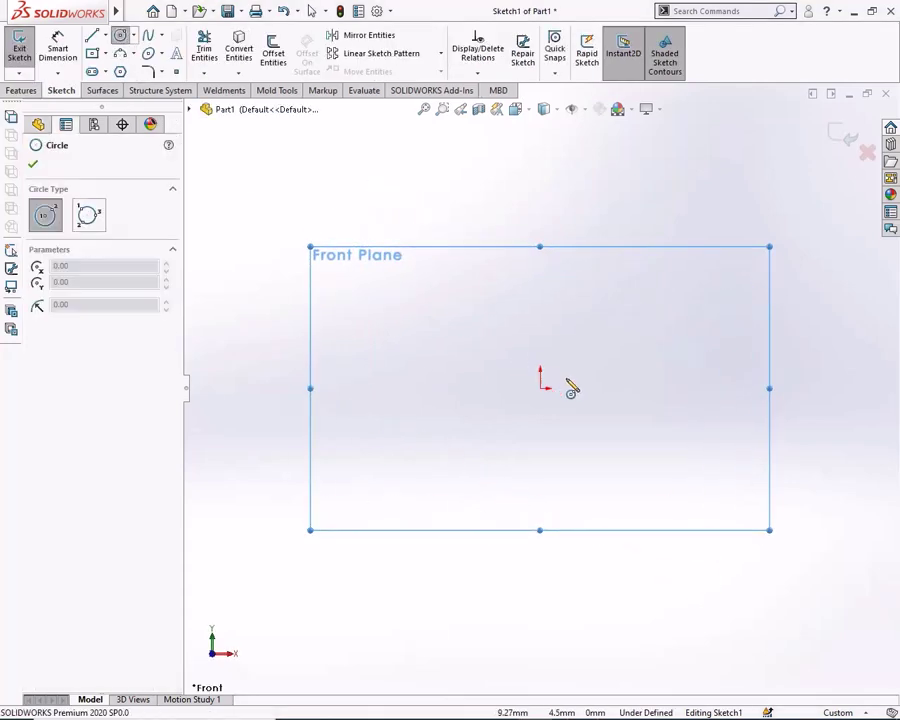
click(540, 388)
click(546, 315)
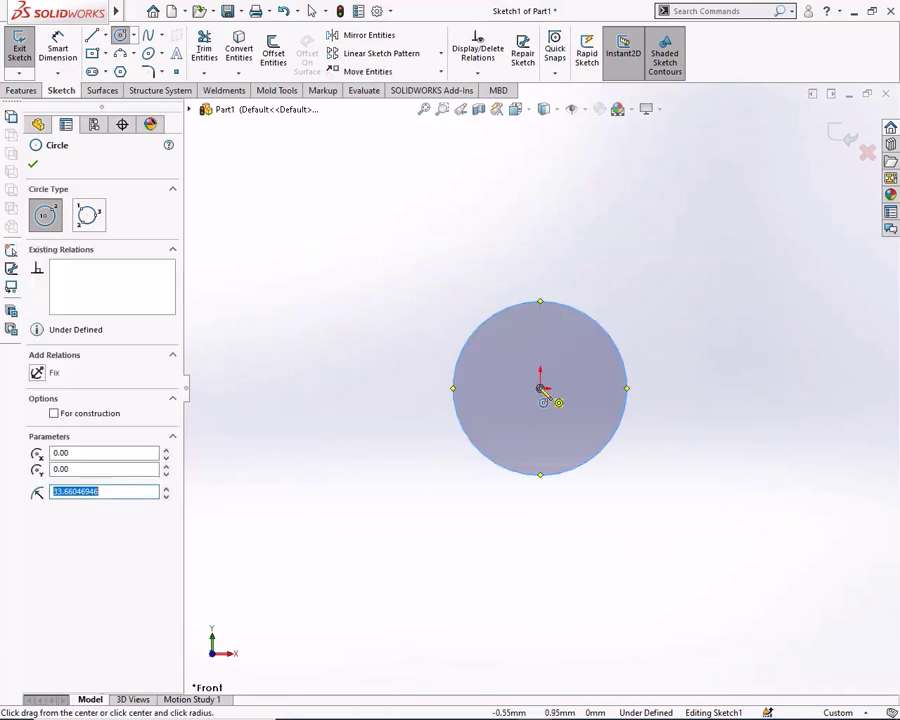
click(540, 388)
click(541, 248)
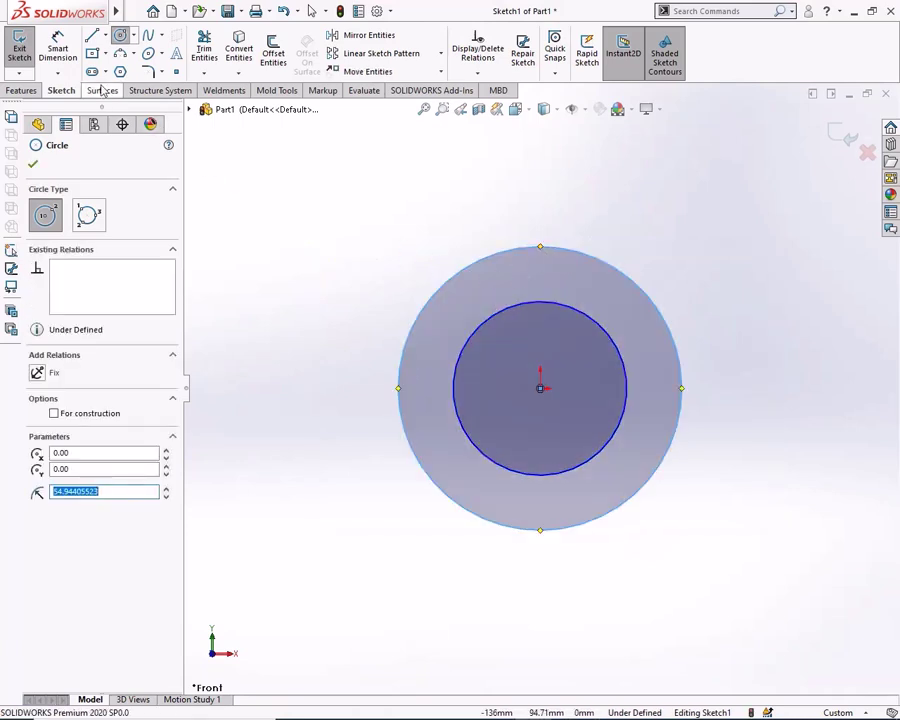
Step: Add a center rectangle at the origin inside the inner circle
click(92, 55)
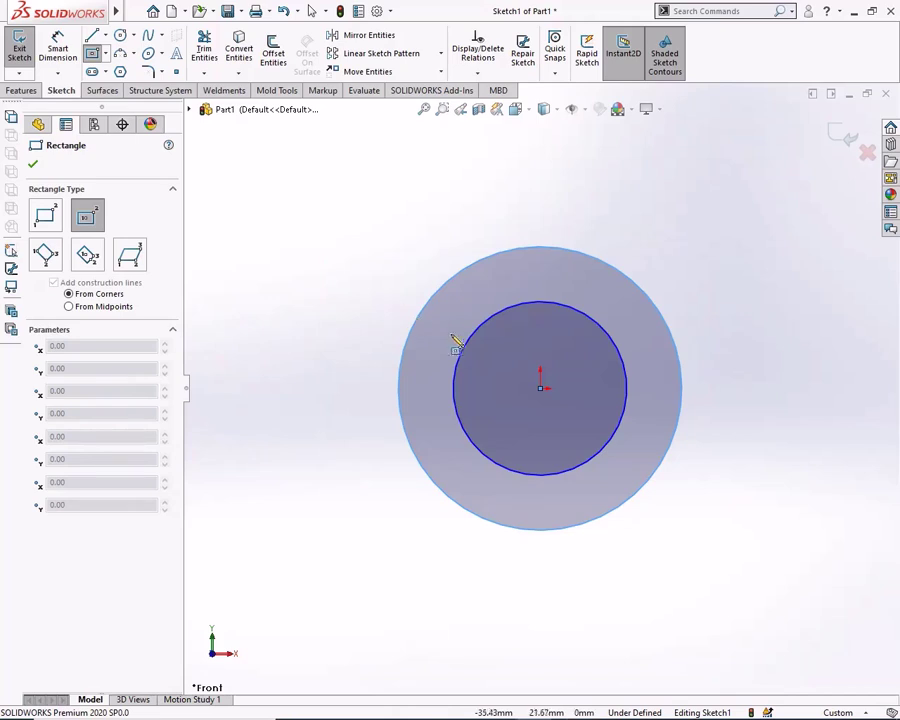
click(540, 388)
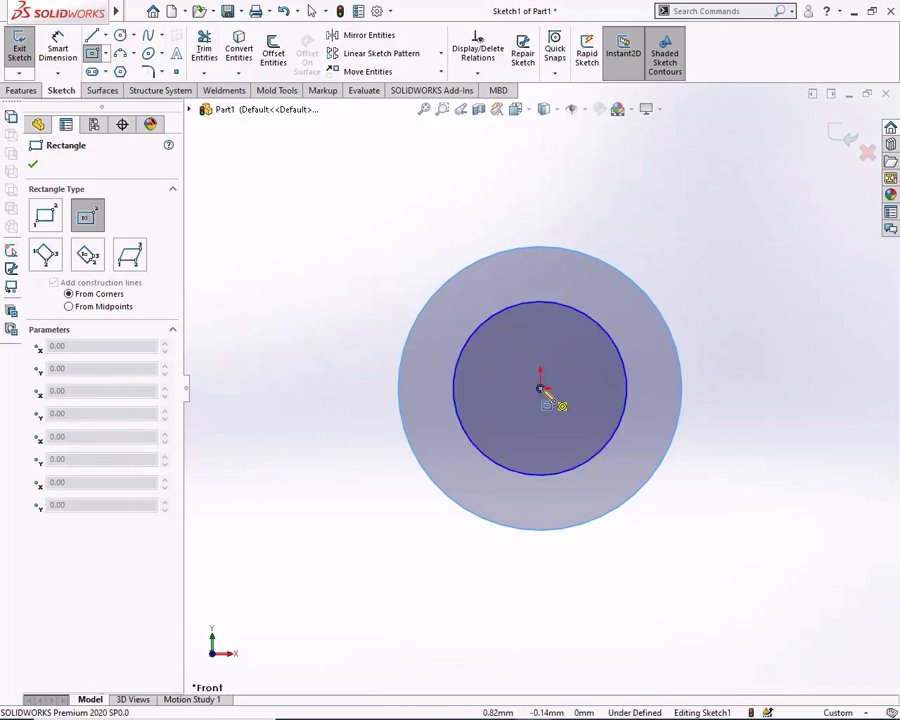
click(464, 345)
right_click(467, 347)
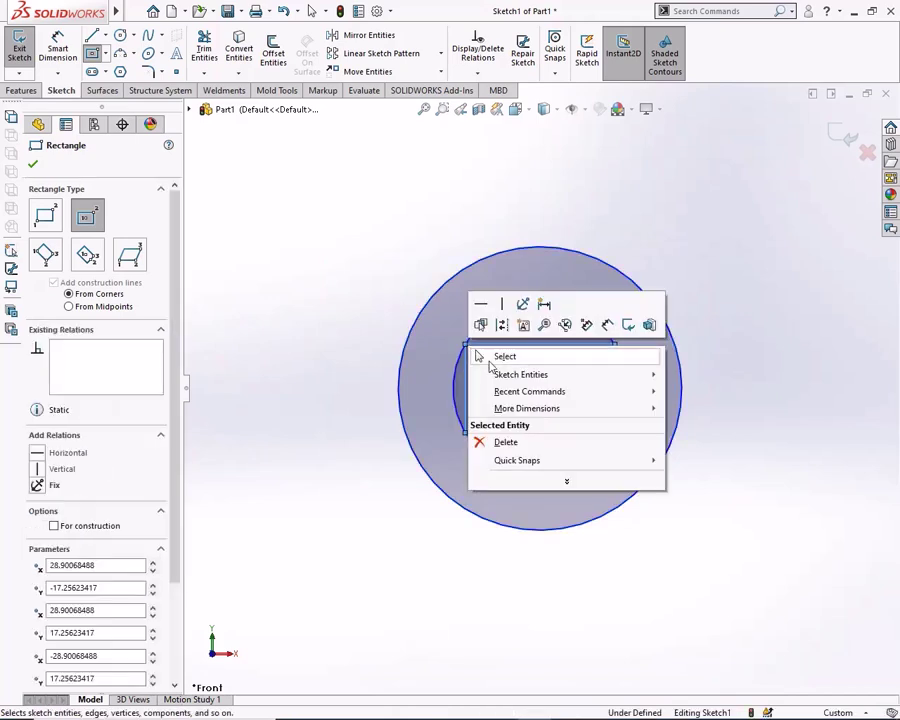
click(489, 360)
click(55, 55)
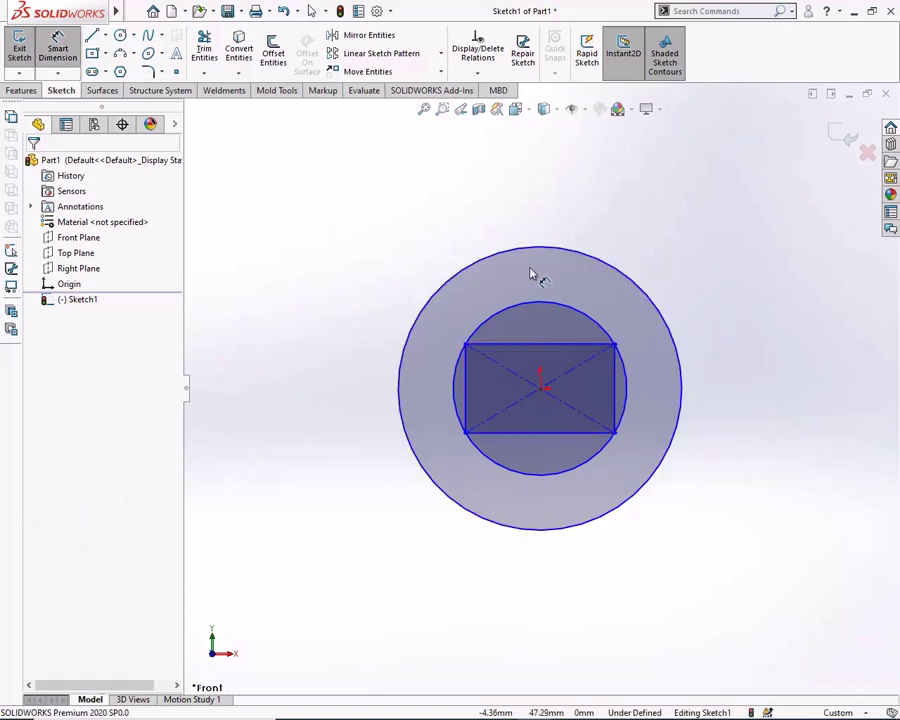
Step: Dimension the inner circle to Ø23.2 and the outer circle to Ø32
click(560, 305)
click(550, 199)
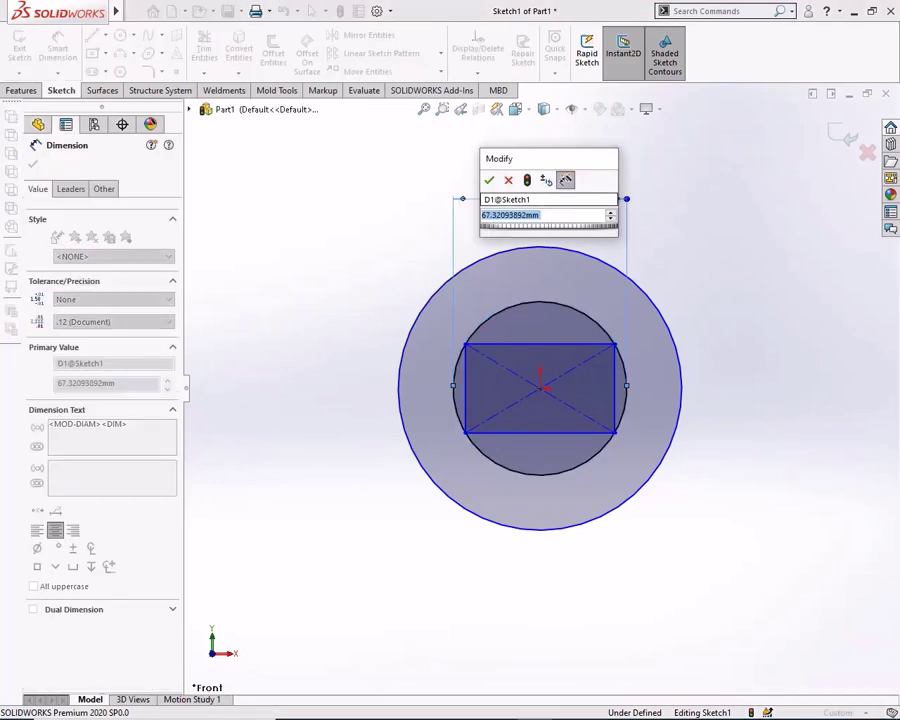
text(23.2)
key(Return)
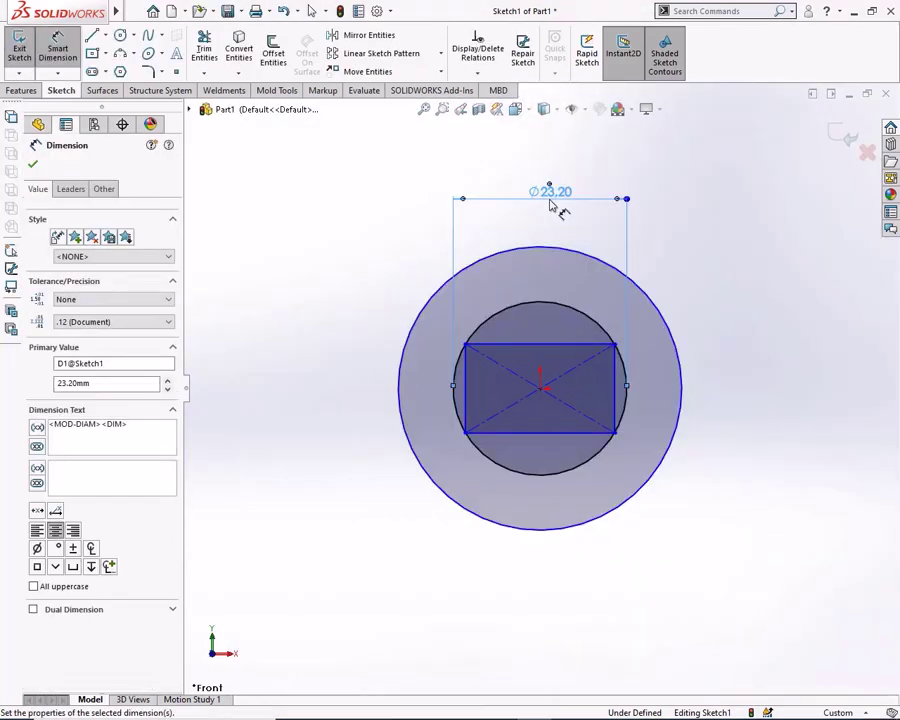
click(556, 250)
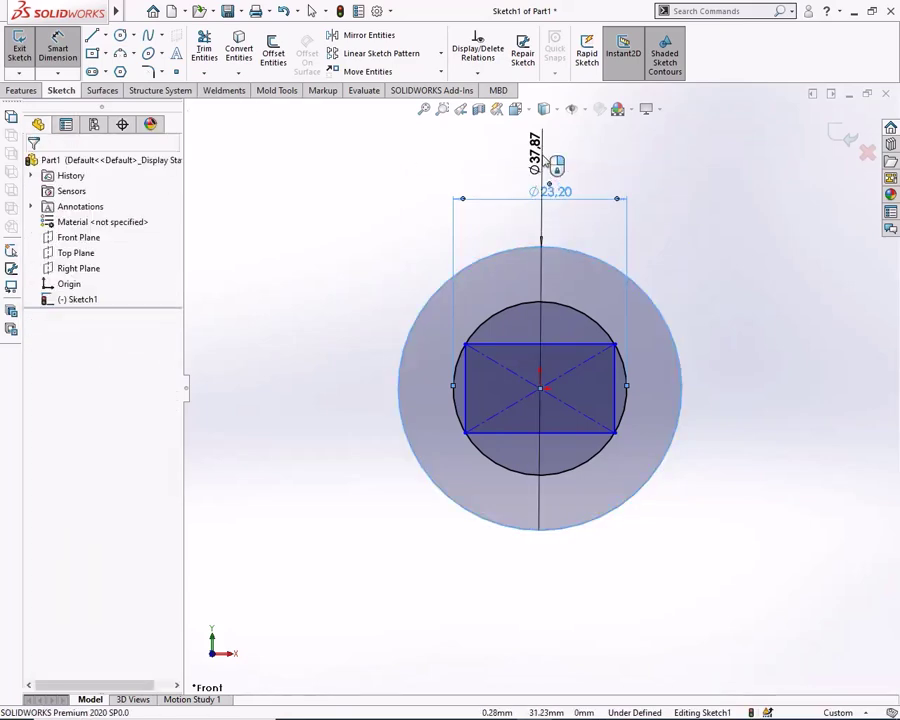
click(543, 155)
text(32)
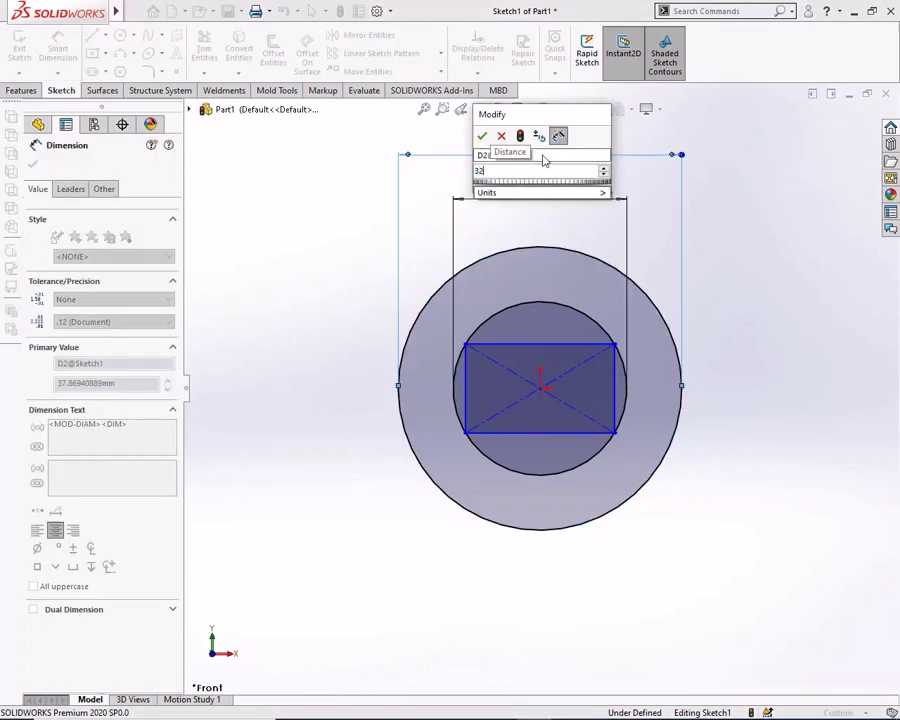
click(481, 135)
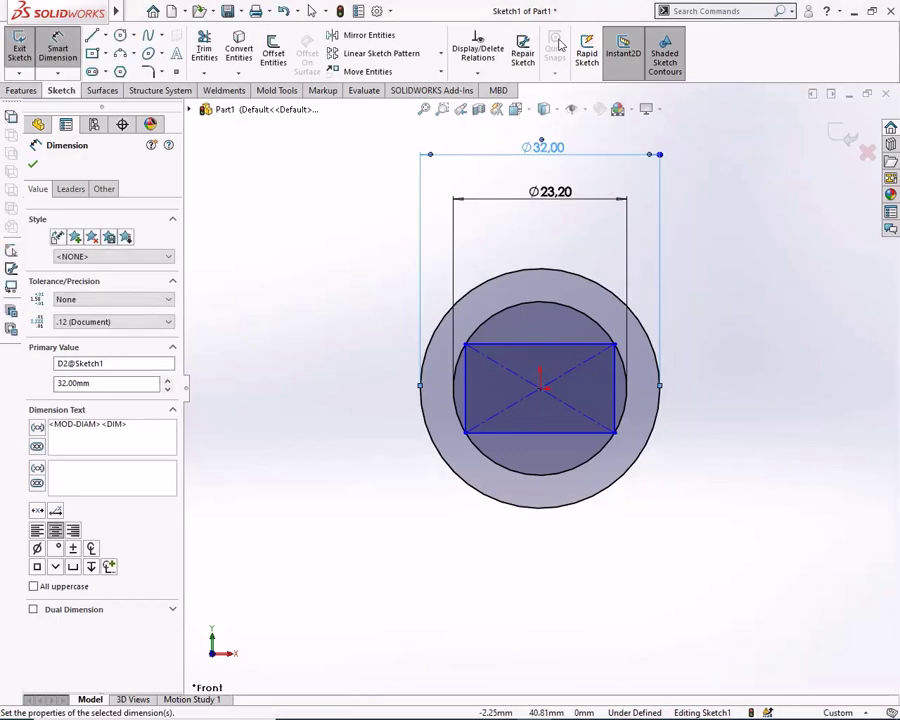
Step: Dimension the rectangle's width to 19.2 to fully define the sketch
click(449, 190)
click(575, 346)
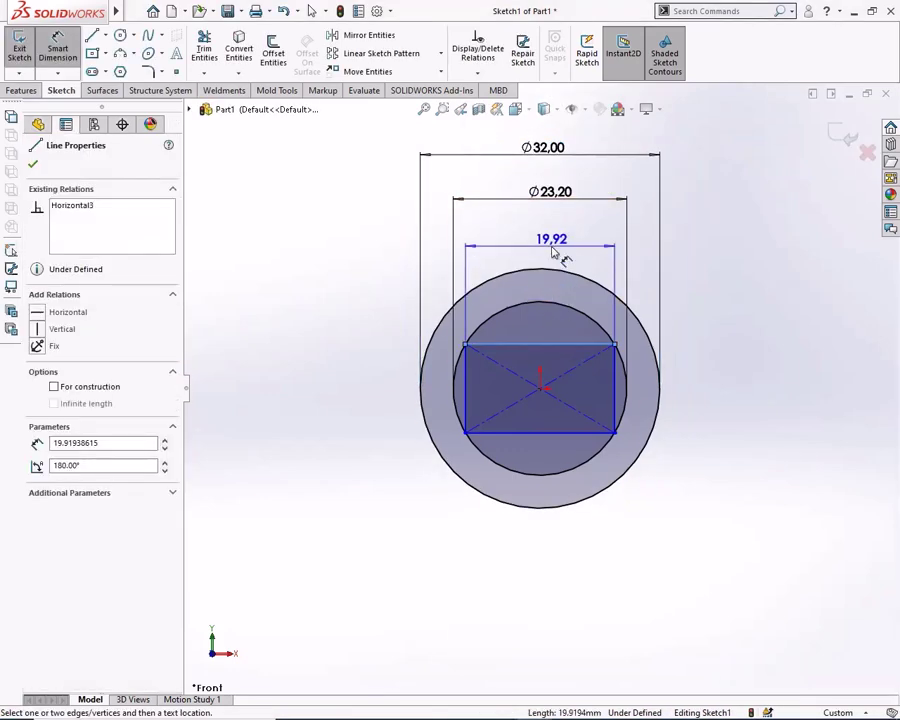
click(551, 250)
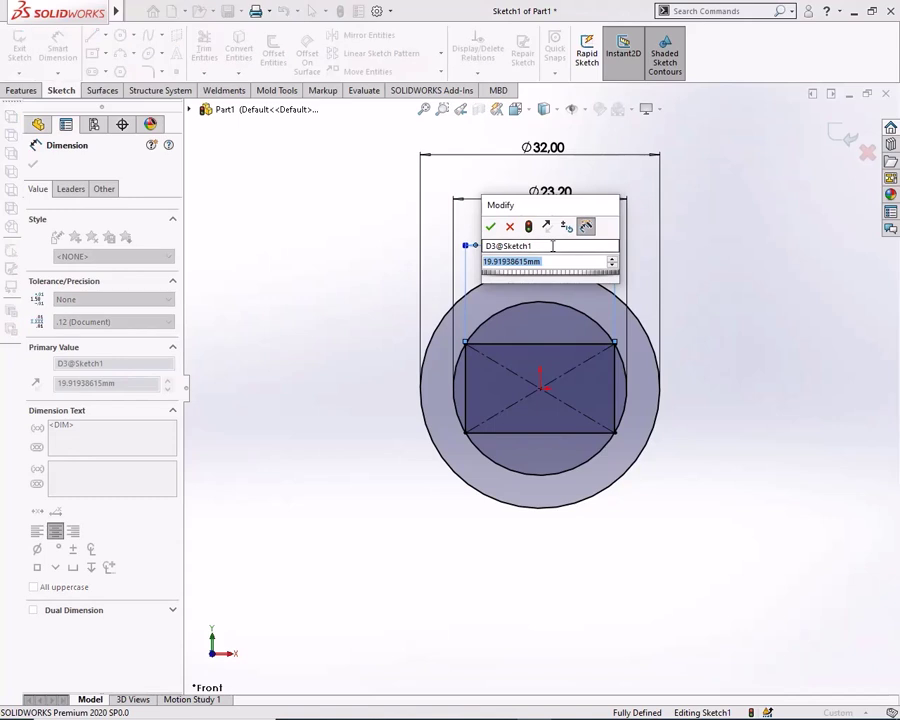
text(19.2)
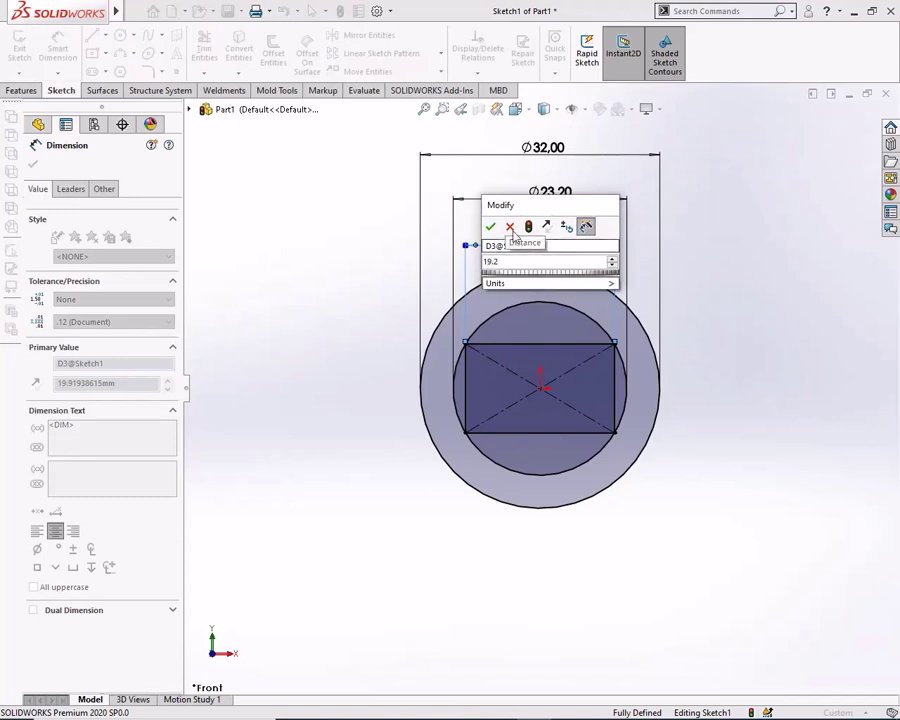
key(Return)
click(358, 282)
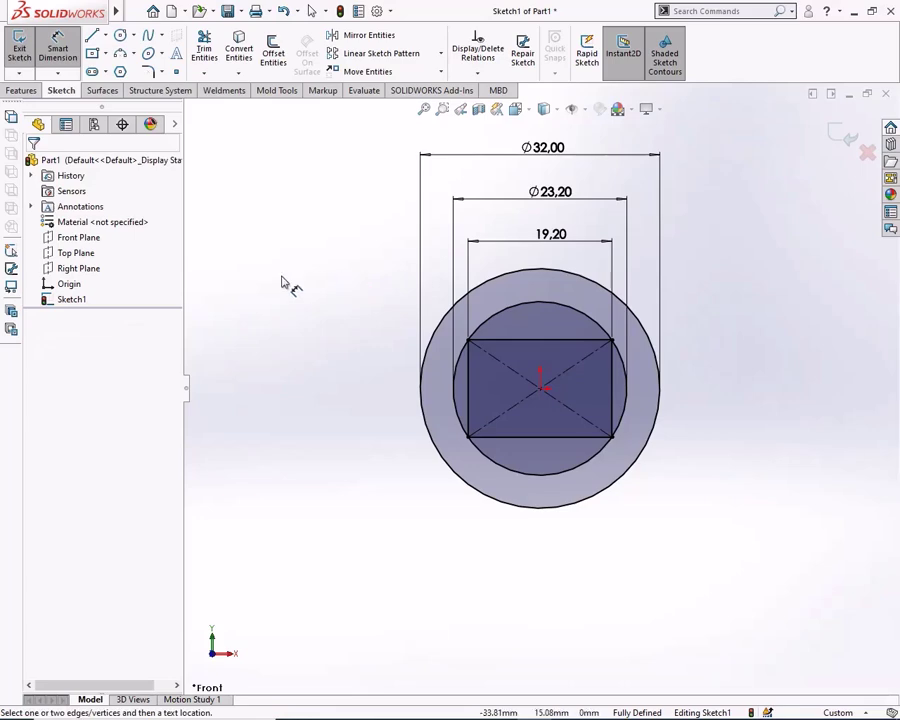
click(21, 90)
click(22, 45)
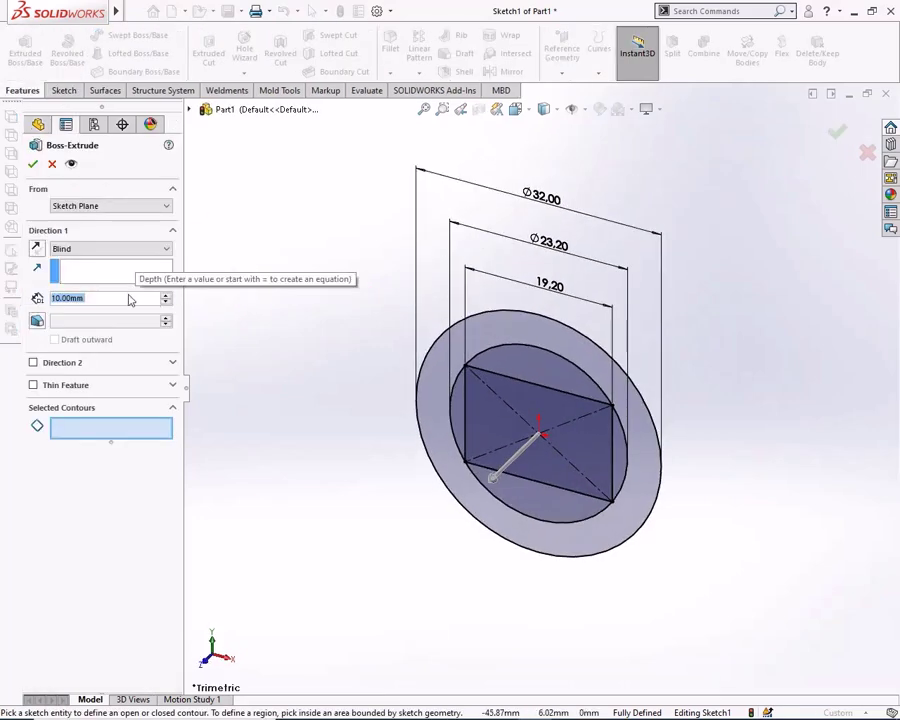
Step: Extrude the selected sketch regions 25 mm with Mid Plane to form the hub
text(25)
click(114, 249)
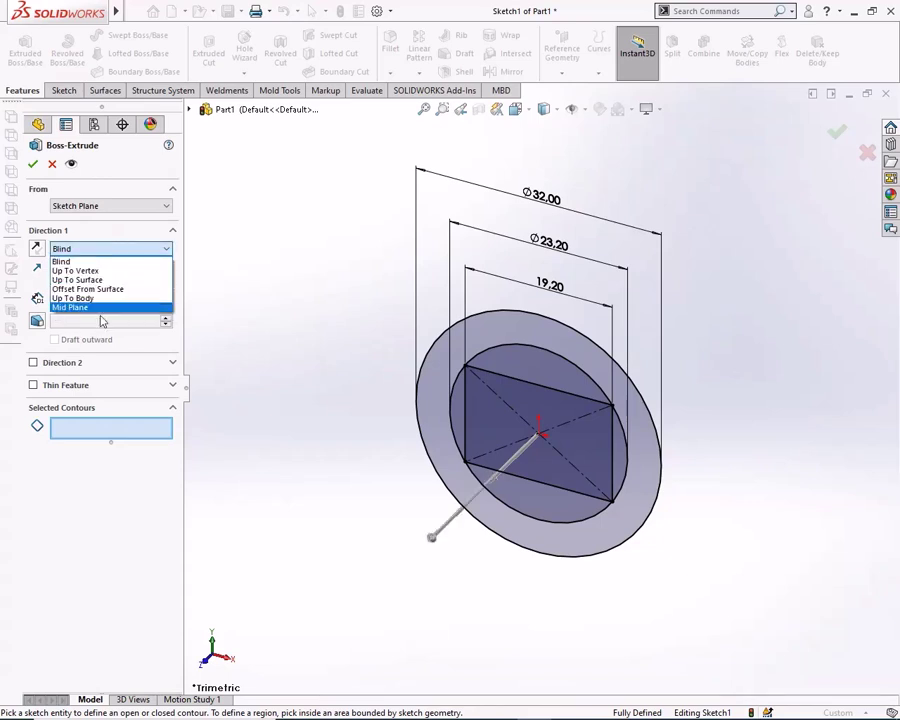
click(98, 310)
click(564, 345)
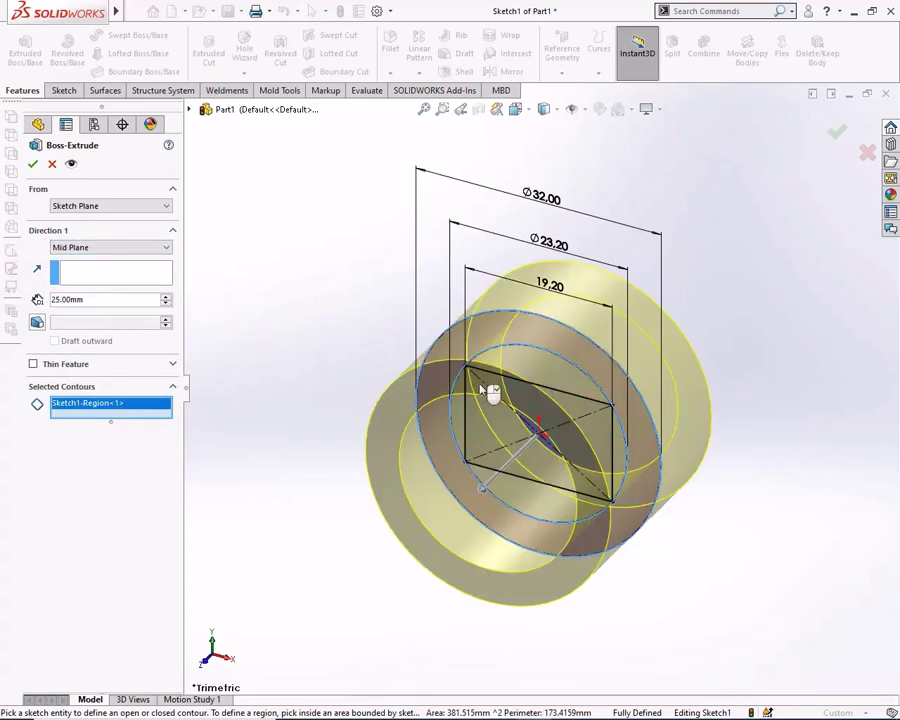
click(470, 413)
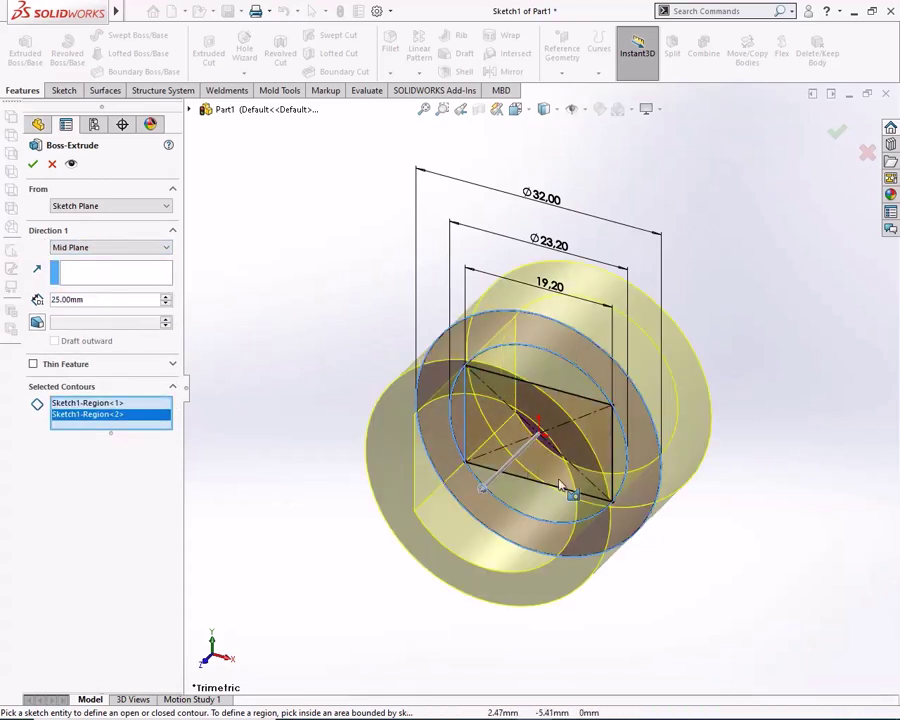
click(613, 462)
click(32, 163)
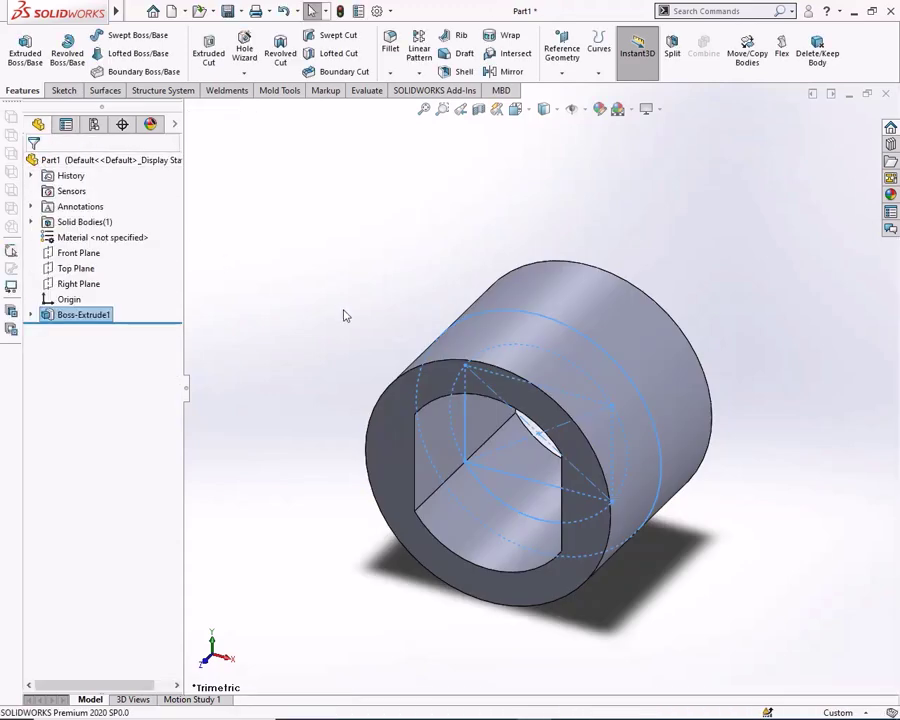
mouse_move(361, 358)
middle_down()
mouse_move(247, 452)
mouse_move(369, 322)
middle_up()
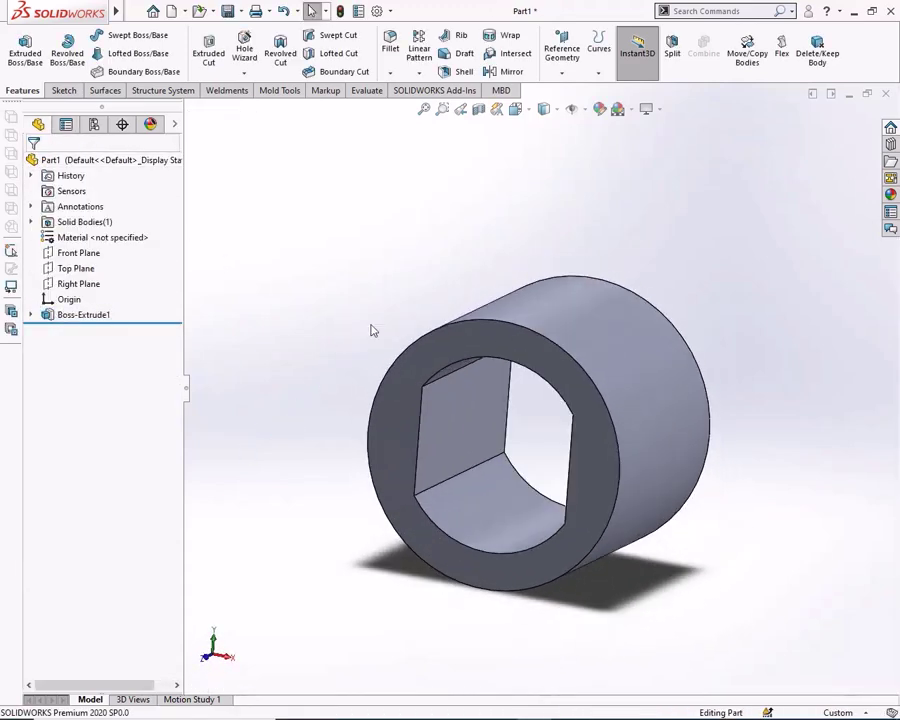
scroll(362, 310, up, 1)
Step: Start a new Front Plane sketch with a large circle centred on the origin
click(98, 254)
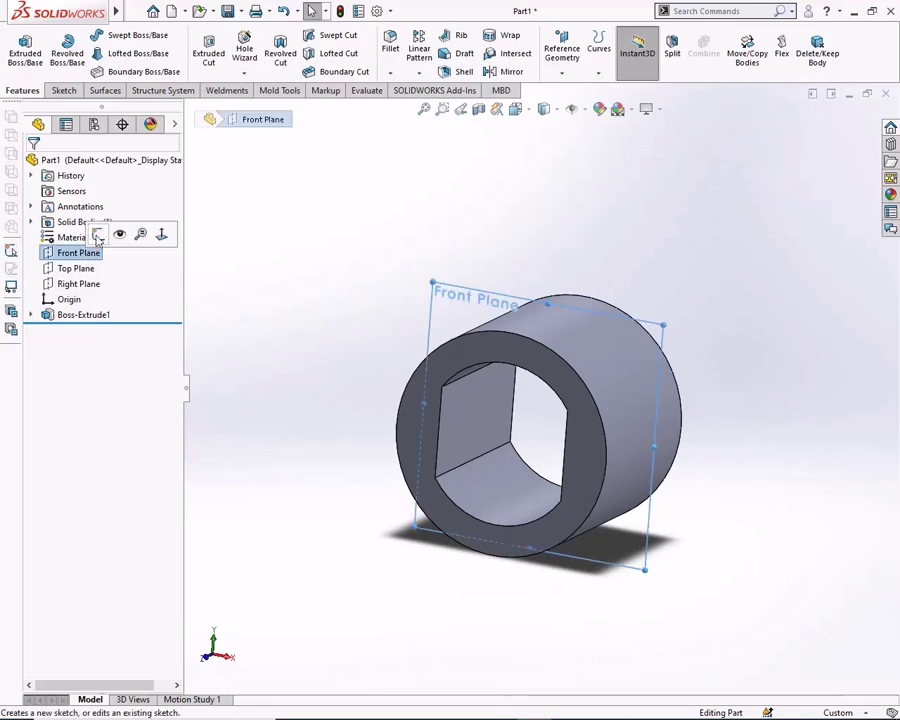
click(93, 233)
scroll(358, 353, up, 4)
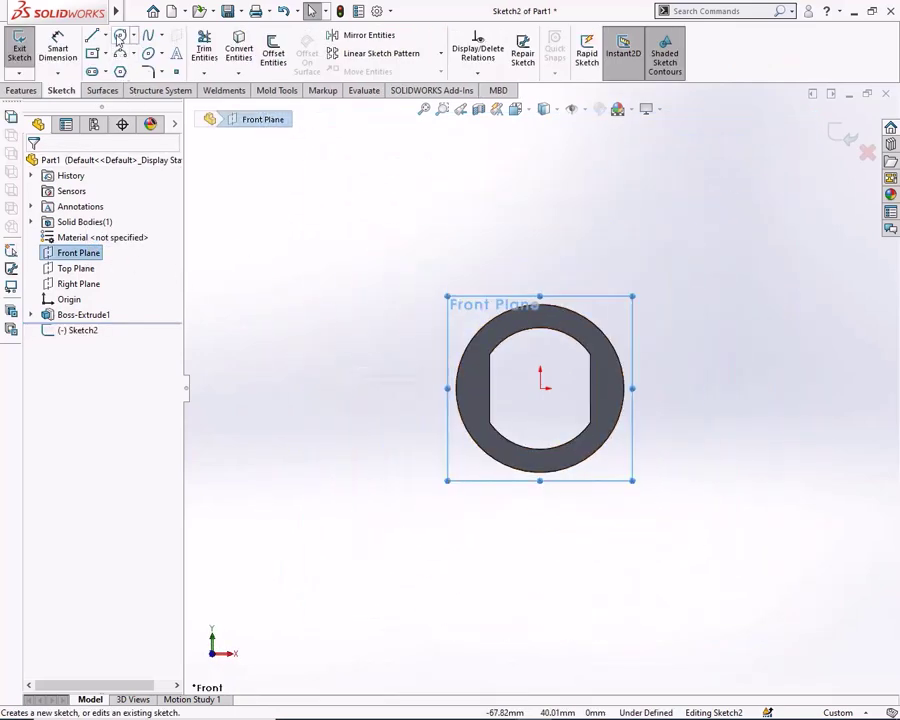
click(120, 35)
drag(540, 388, 550, 176)
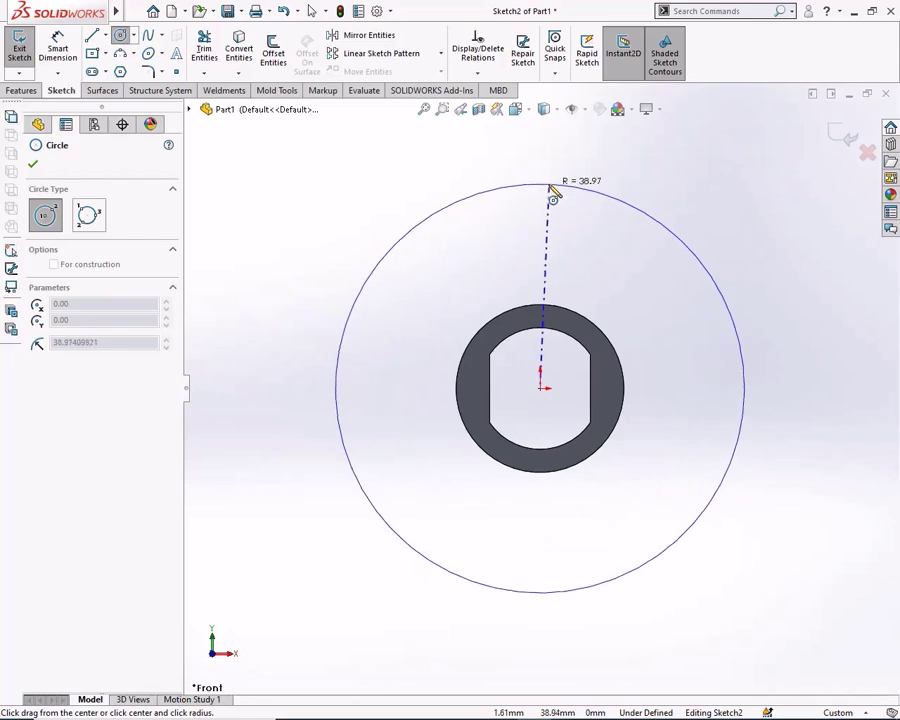
Step: Dimension the large circle's diameter to 120 mm
click(57, 45)
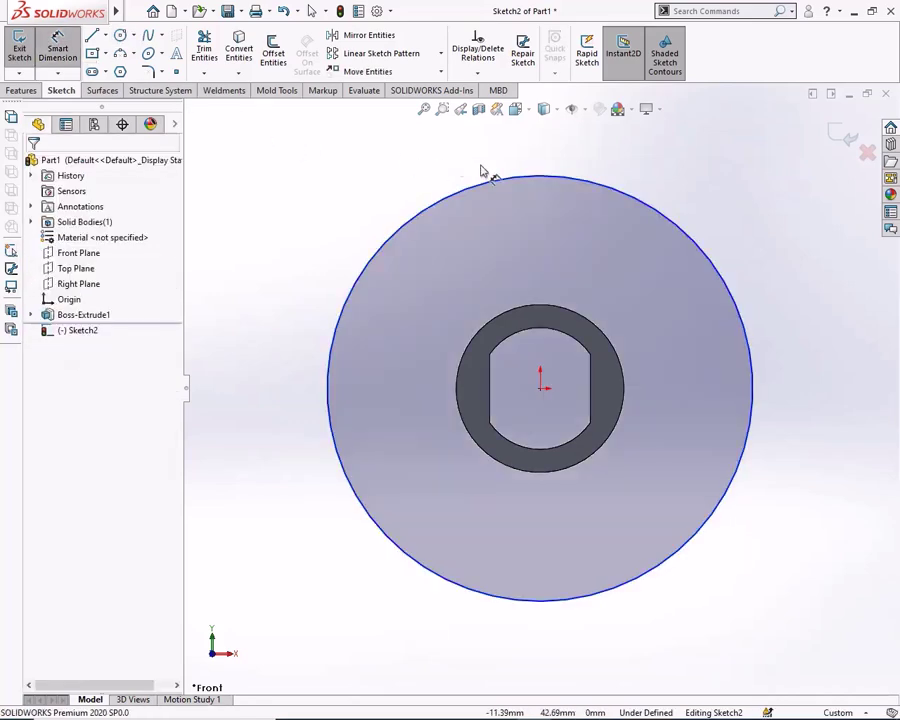
click(535, 178)
click(531, 156)
text(120)
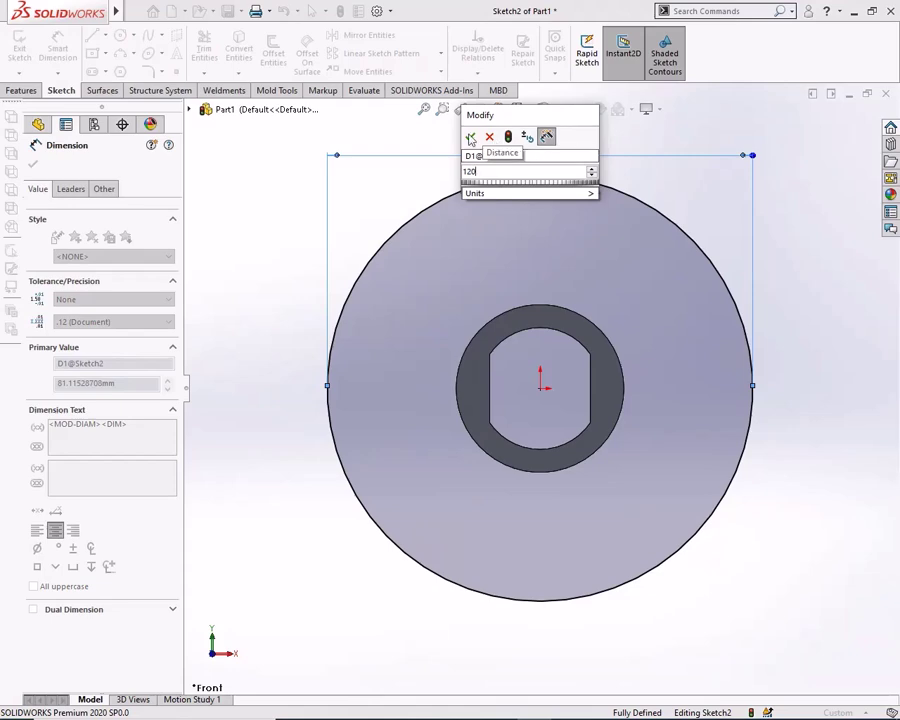
click(470, 138)
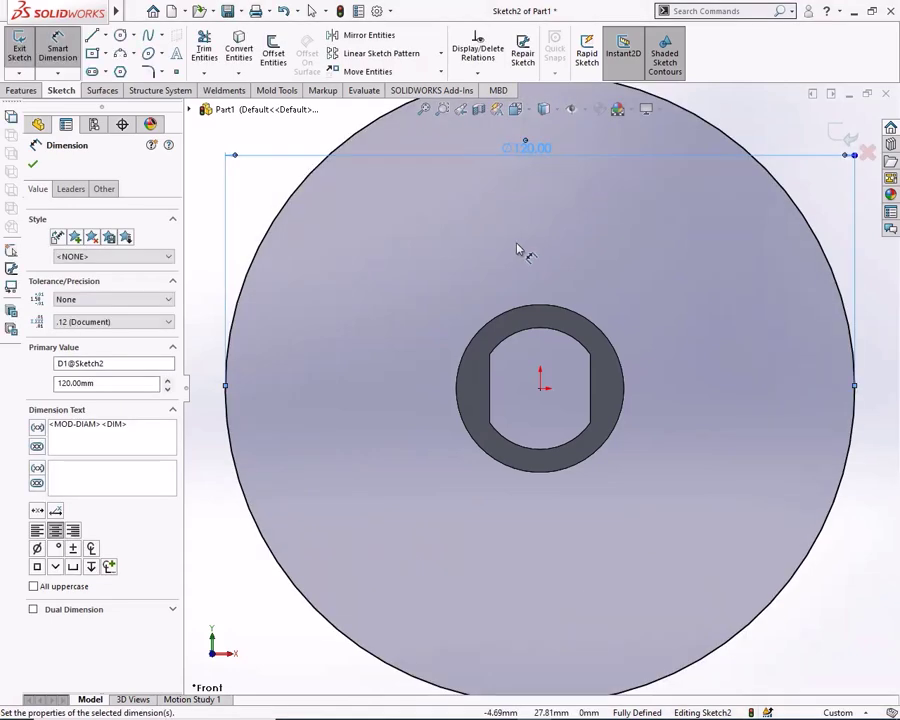
click(447, 170)
scroll(474, 196, down, 2)
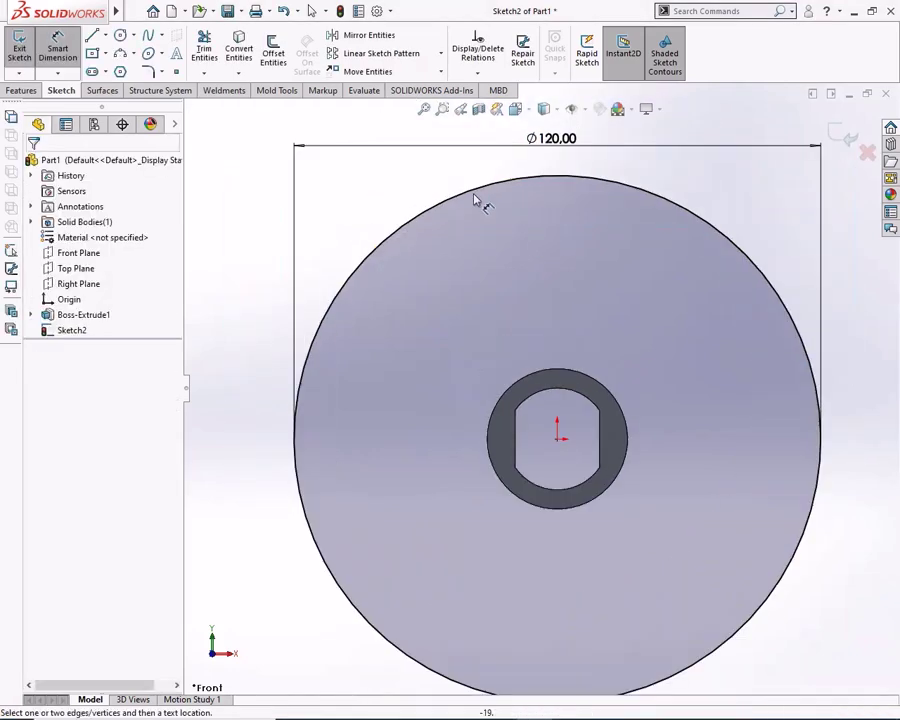
scroll(475, 200, up, 3)
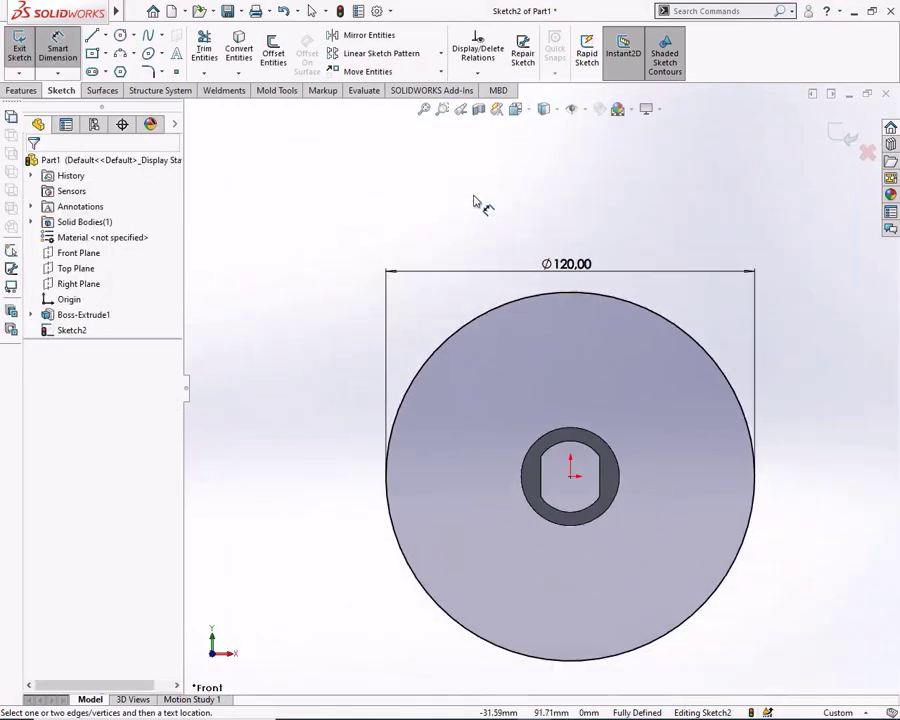
Step: Convert the bore's edge into sketch geometry
click(239, 46)
click(565, 432)
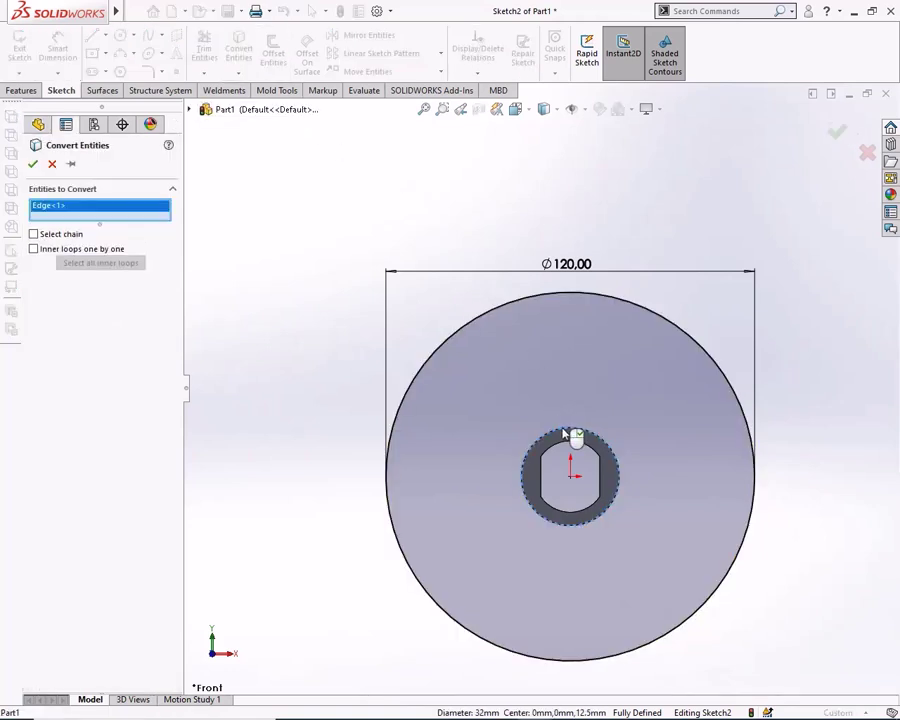
click(33, 165)
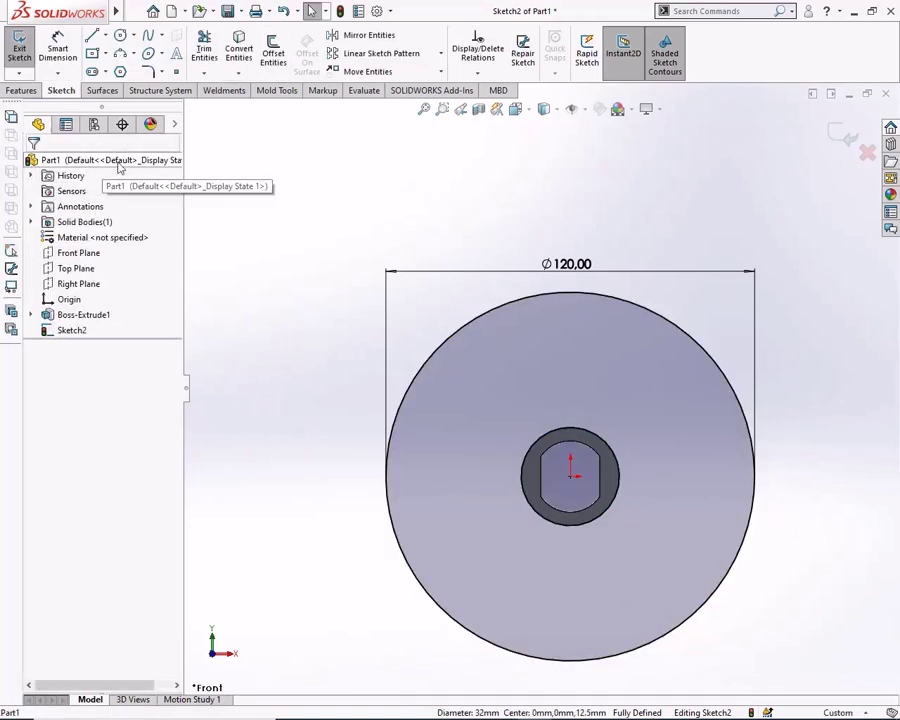
Step: Extrude the sketch 9.5 mm with Mid Plane to form the Ø120 disc
click(22, 90)
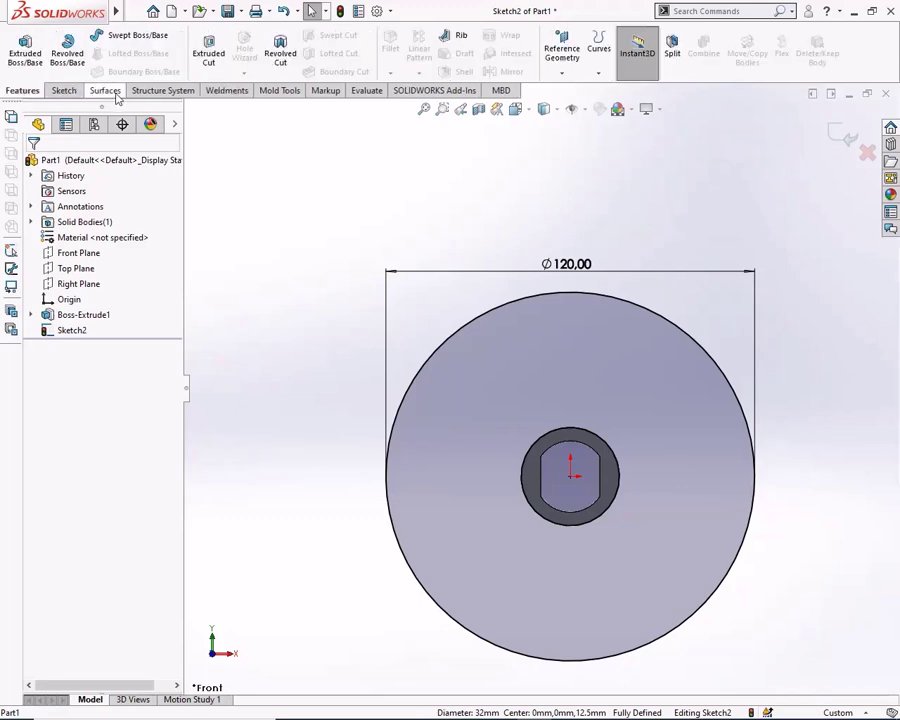
click(28, 48)
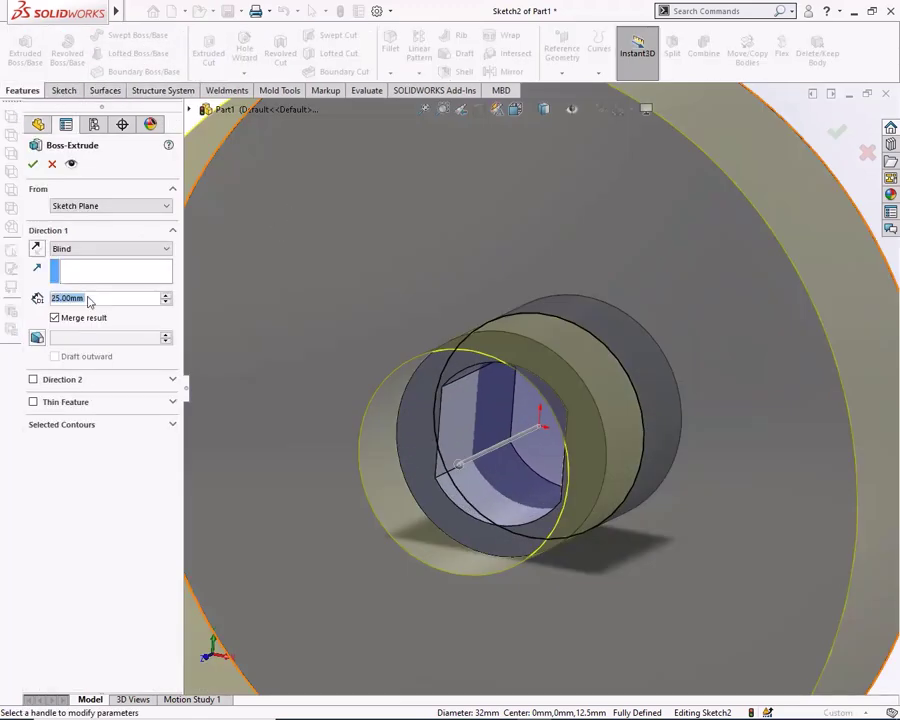
text(9.5)
key(Return)
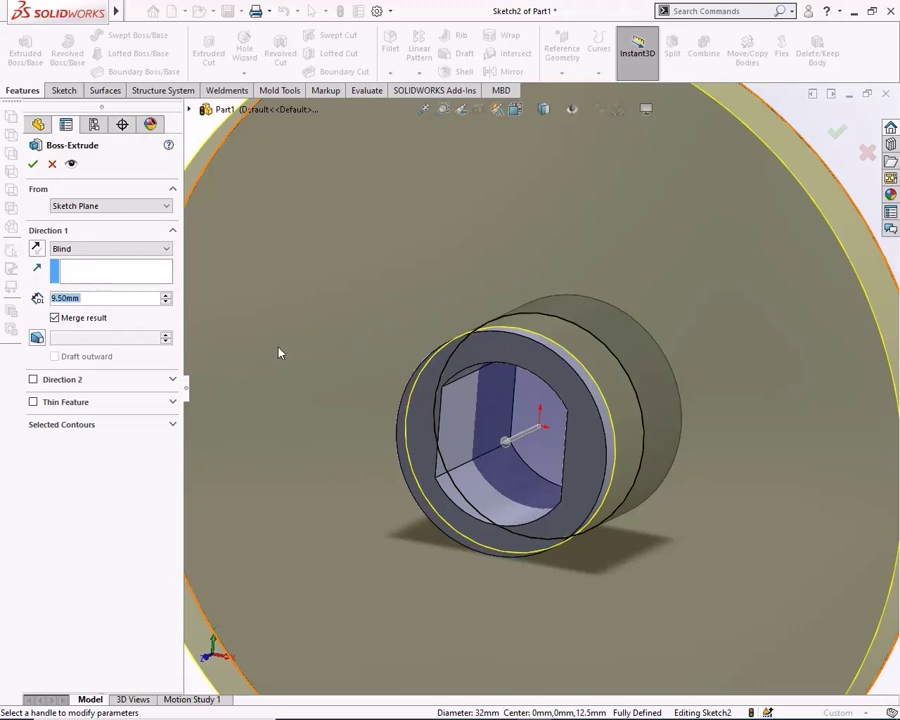
key(f)
click(93, 249)
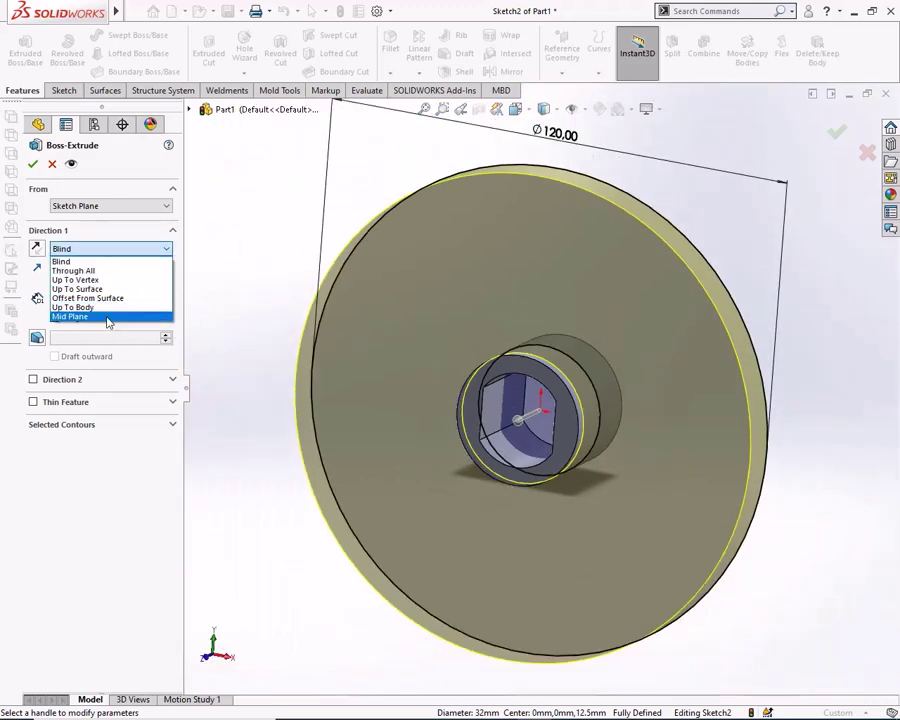
click(100, 313)
mouse_move(291, 326)
middle_down()
mouse_move(247, 374)
mouse_move(354, 321)
middle_up()
click(33, 166)
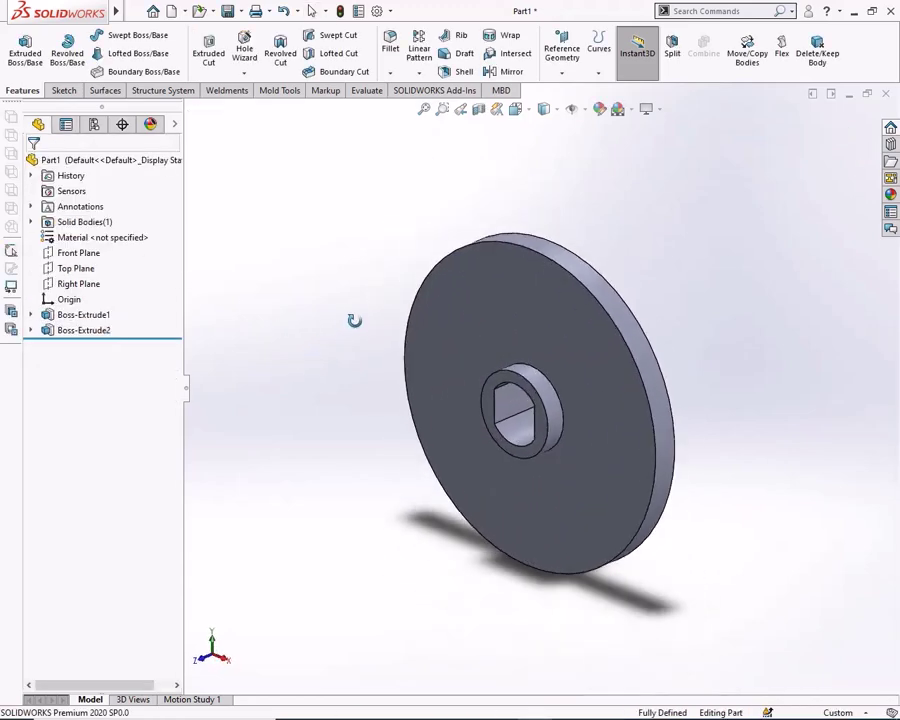
Step: Start a Front Plane sketch with vertical and horizontal centerlines from the origin
click(76, 253)
click(74, 234)
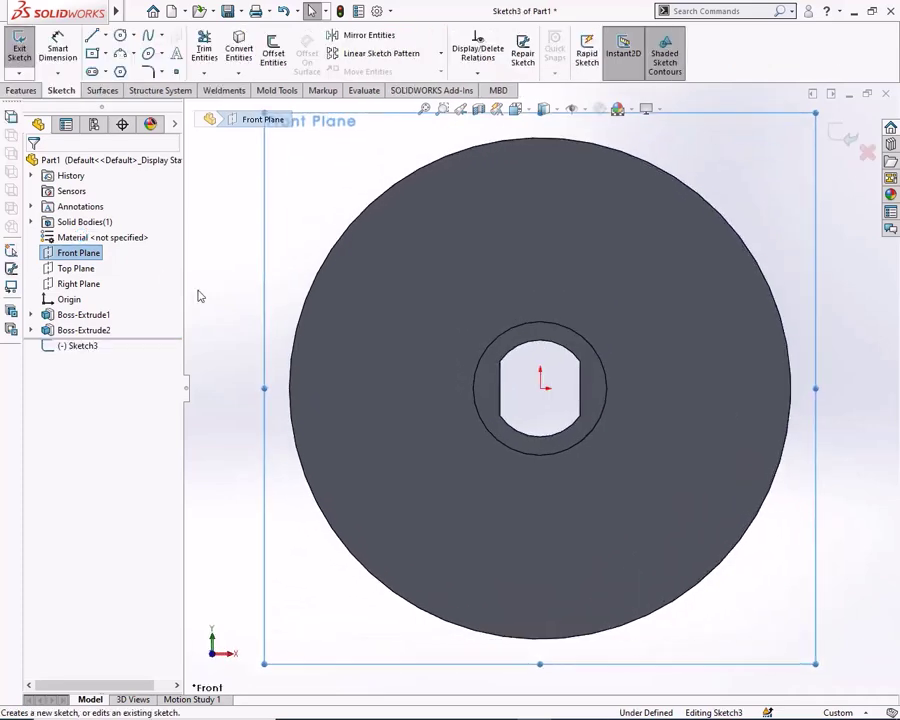
click(105, 37)
click(125, 70)
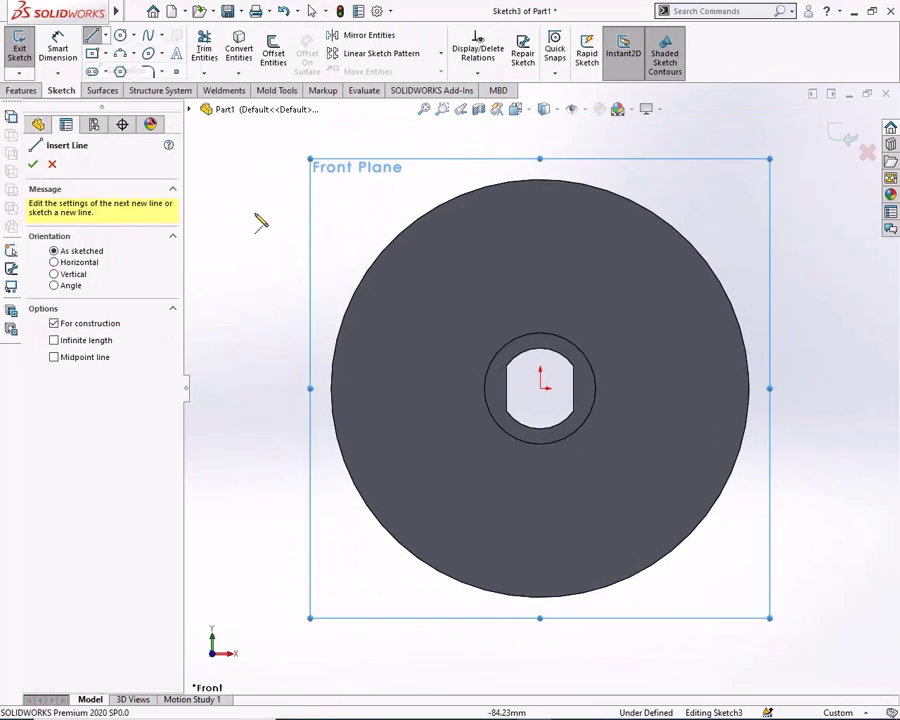
click(540, 182)
click(540, 388)
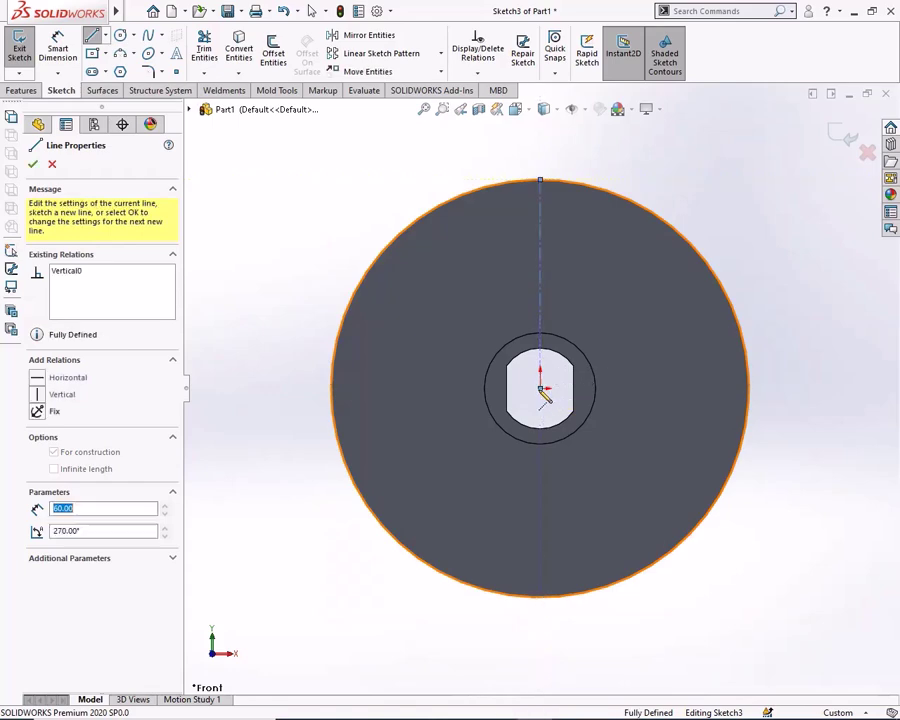
click(749, 389)
right_click(756, 398)
click(756, 397)
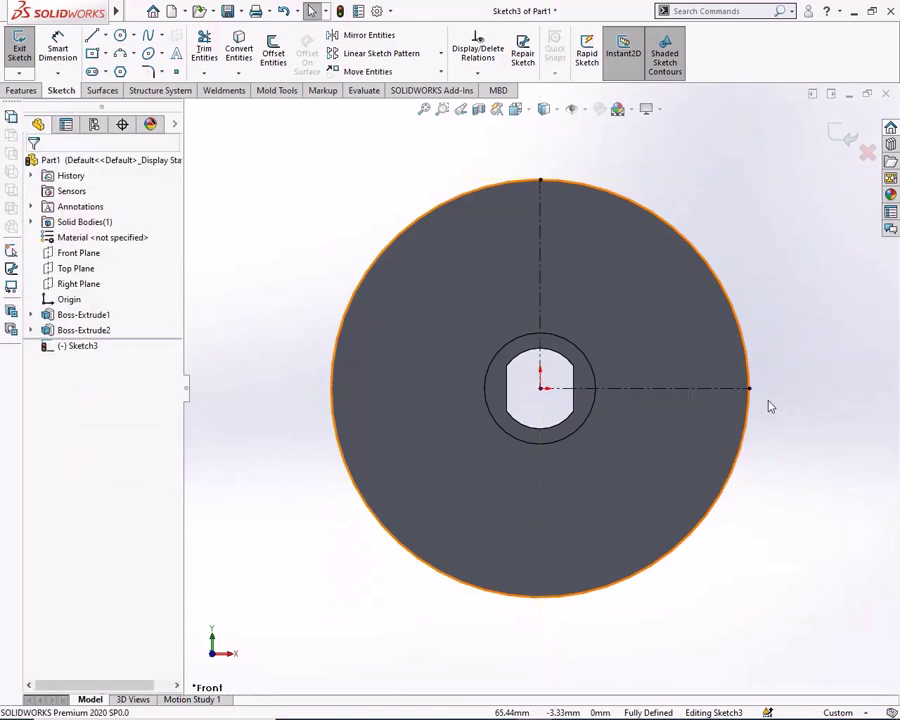
Step: Add a Ø45 construction circle centred on the origin
click(121, 36)
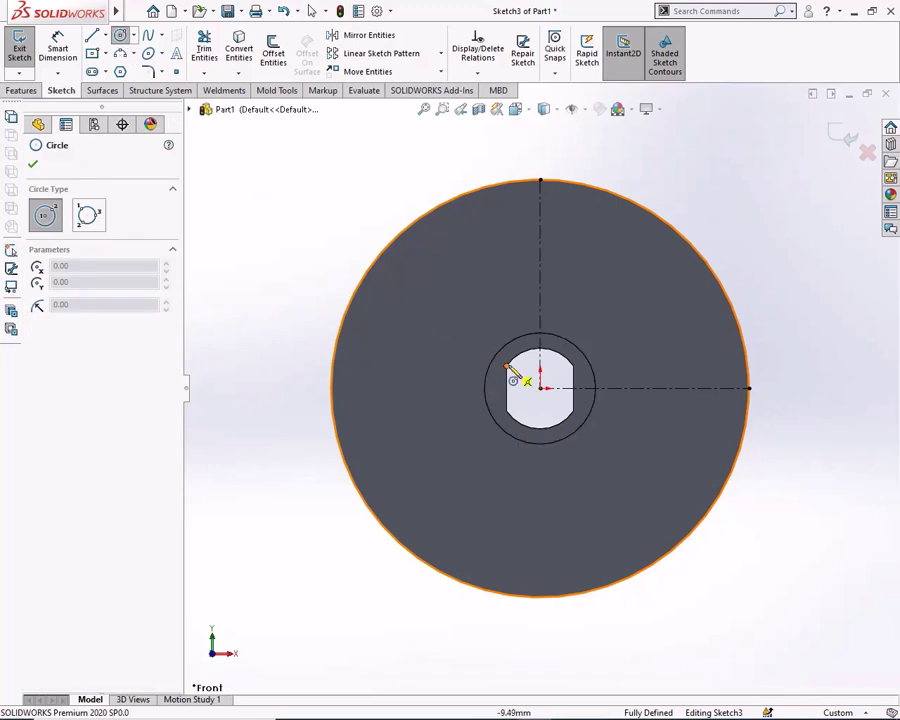
click(540, 388)
click(480, 303)
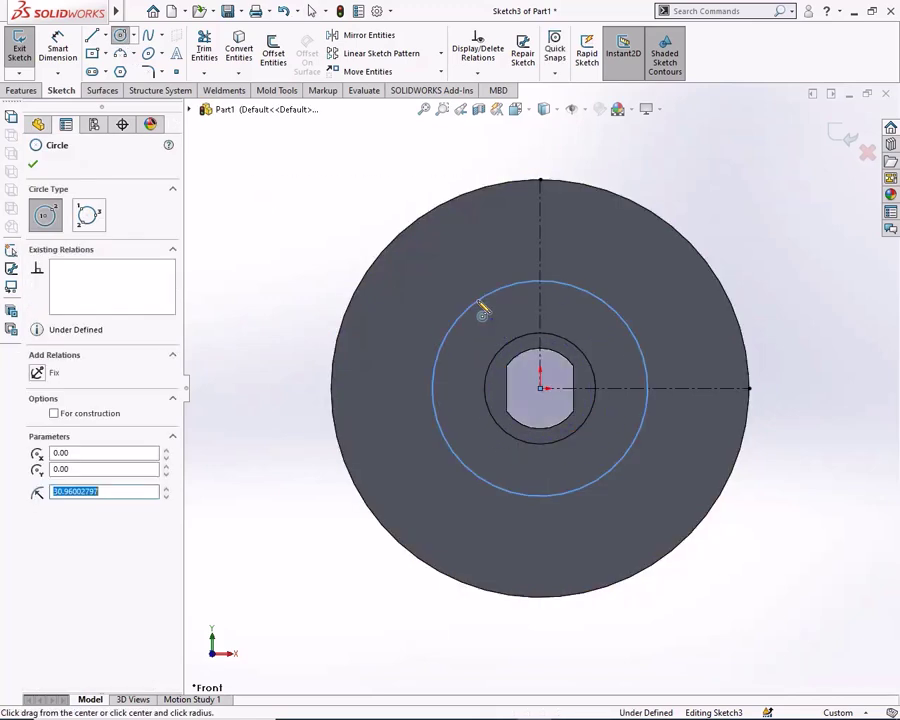
click(94, 413)
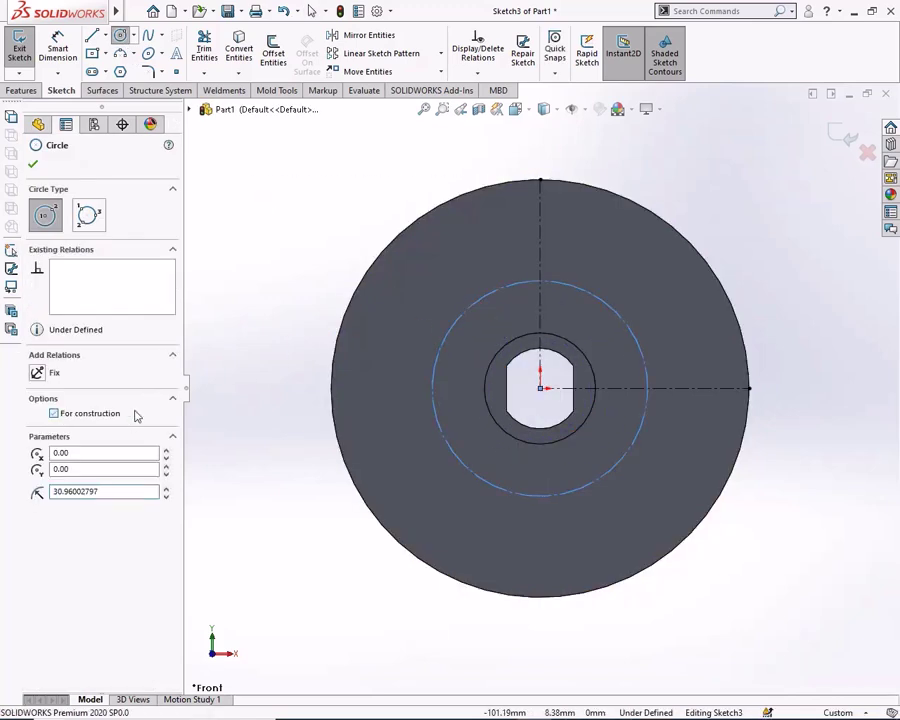
click(30, 166)
click(50, 50)
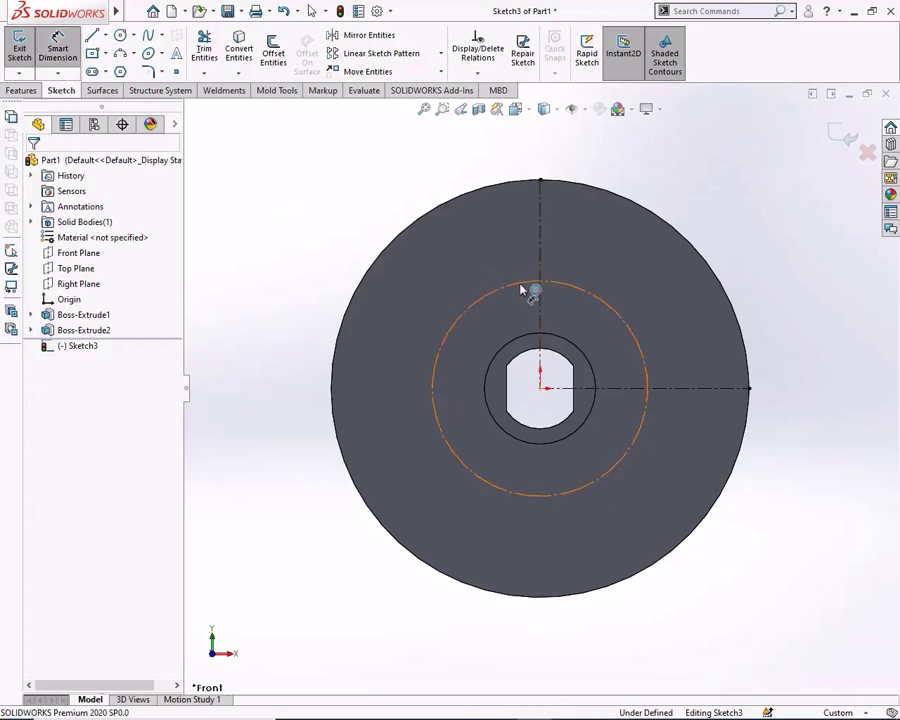
click(526, 286)
click(300, 380)
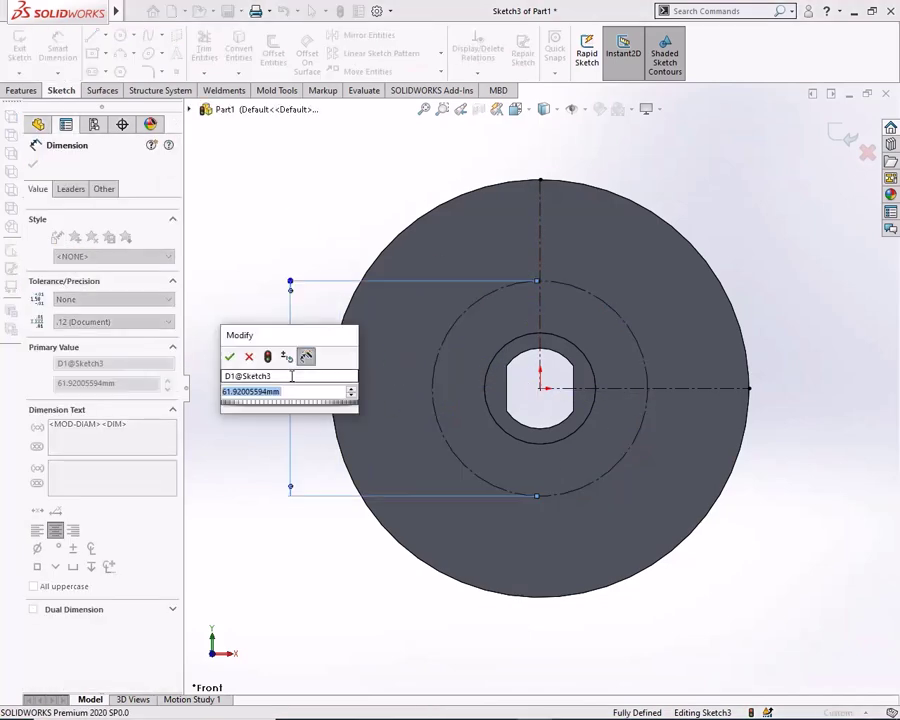
text(45)
click(230, 357)
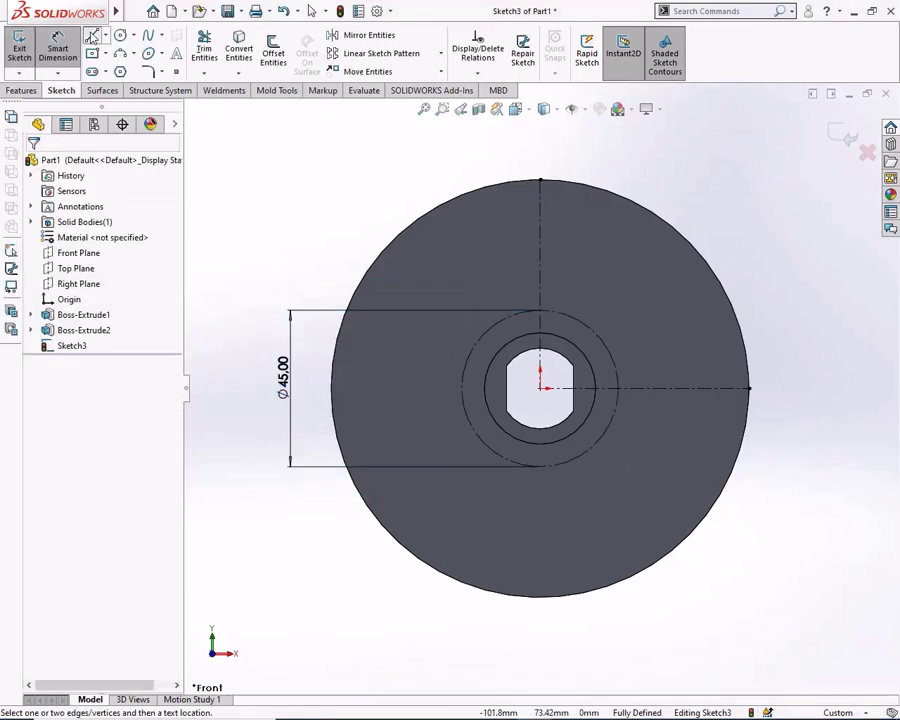
click(91, 36)
Step: Draw a line from the rim to the Ø45 circle and trim the outline to closest
click(580, 185)
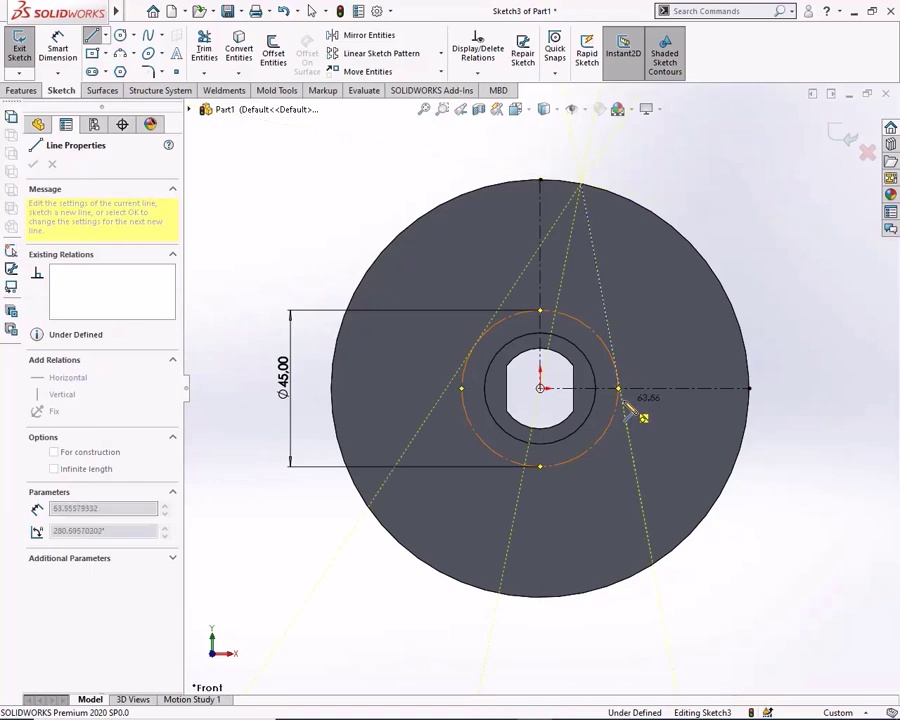
click(621, 401)
right_click(750, 403)
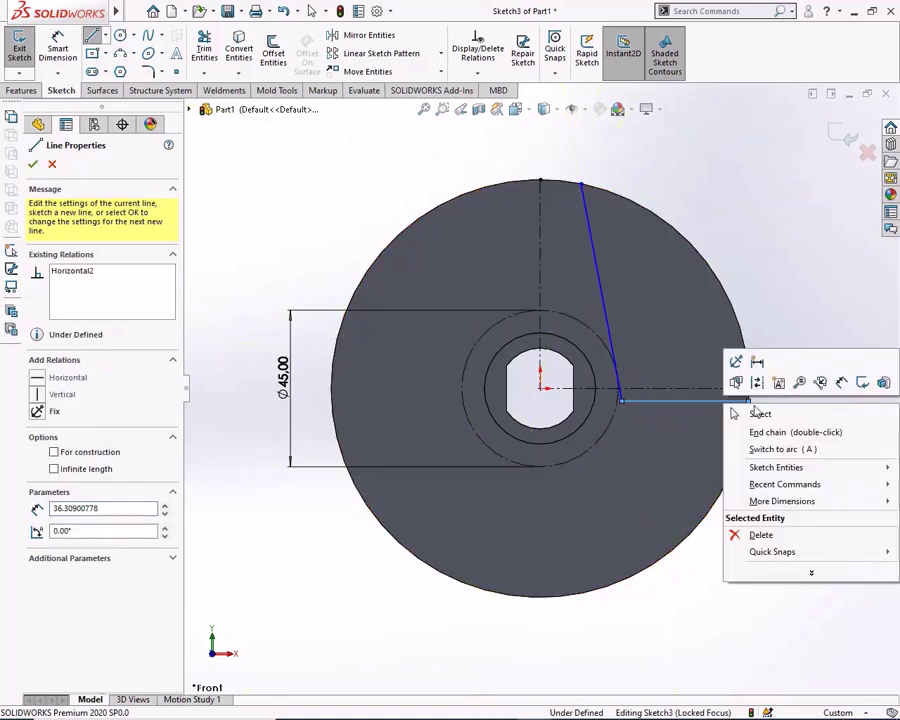
click(750, 408)
click(748, 372)
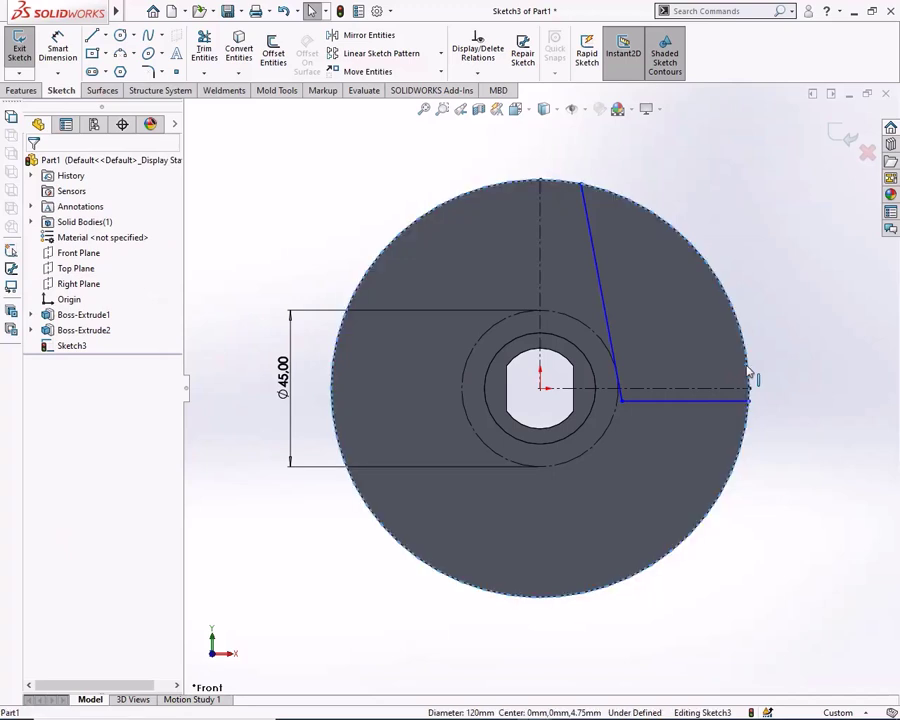
click(205, 50)
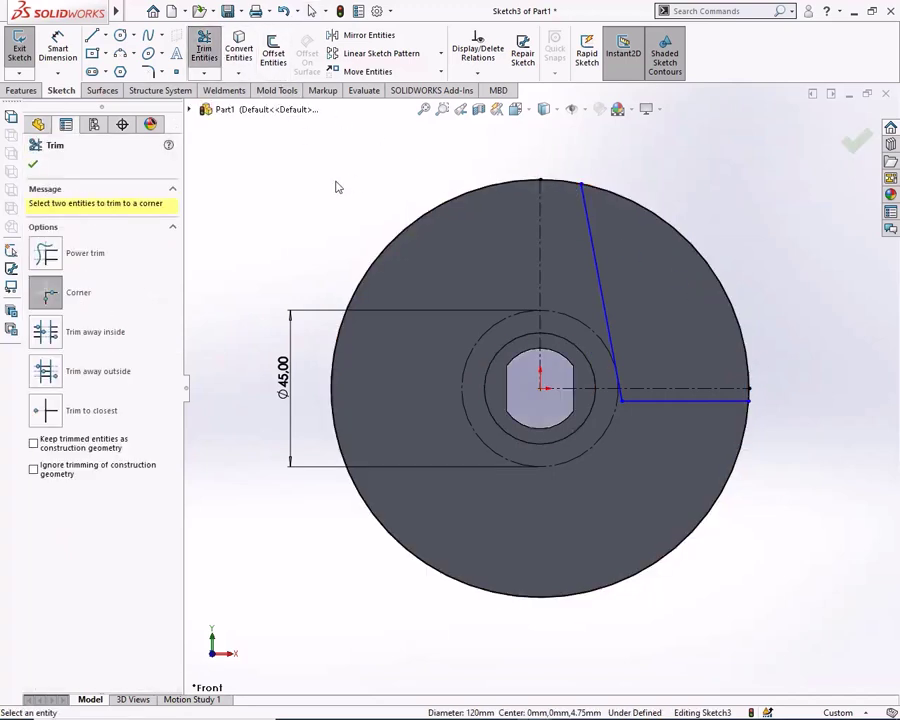
click(63, 410)
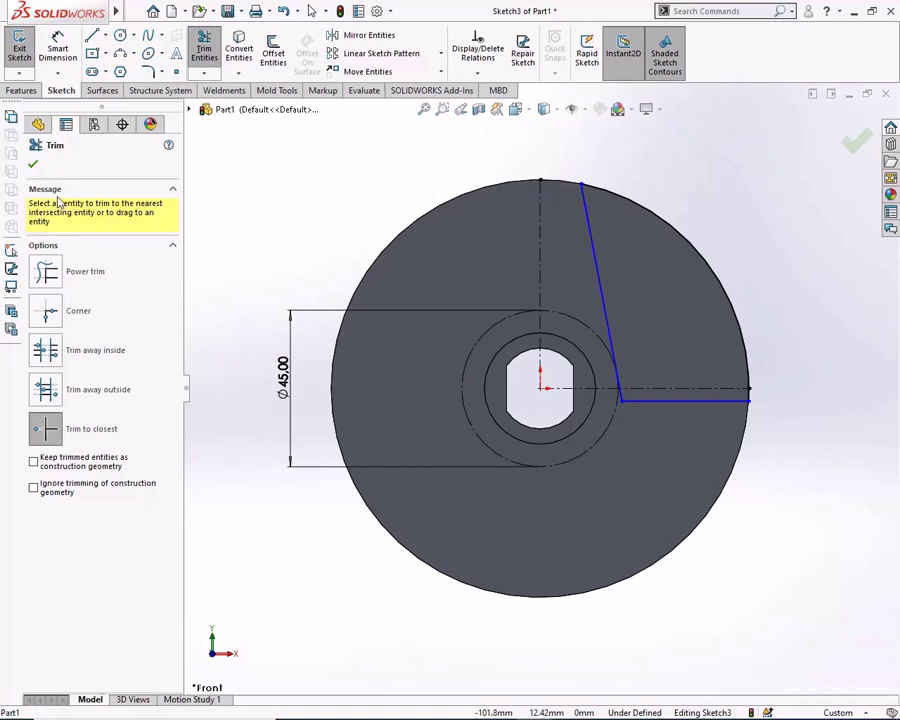
click(33, 164)
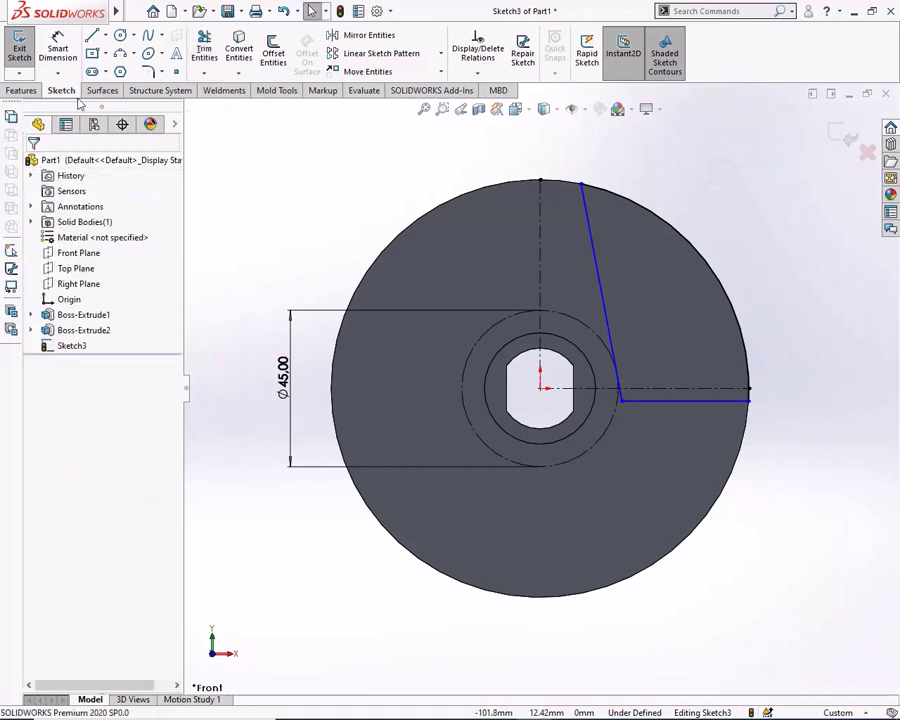
Step: Dimension the horizontal line 1.5 mm from the centerline and the angle to 100°
click(728, 400)
click(740, 389)
click(775, 440)
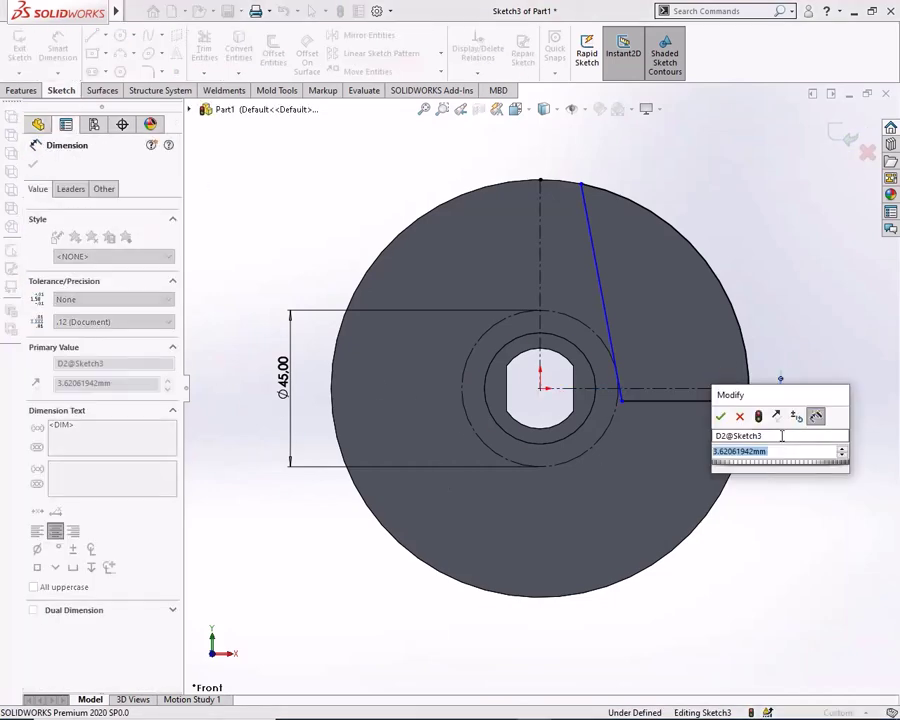
text(1.5)
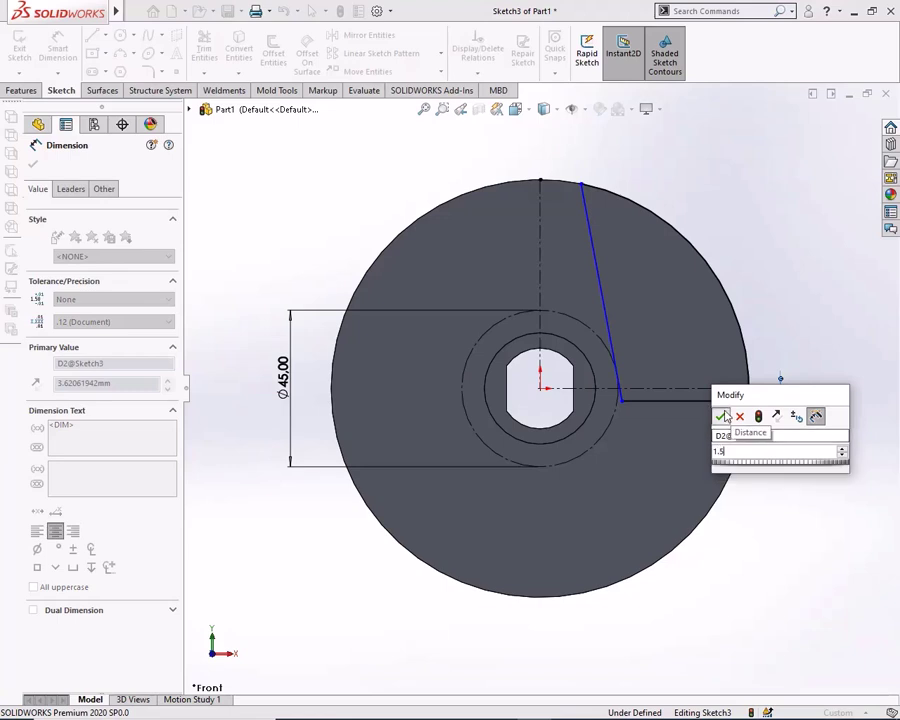
key(Return)
click(613, 333)
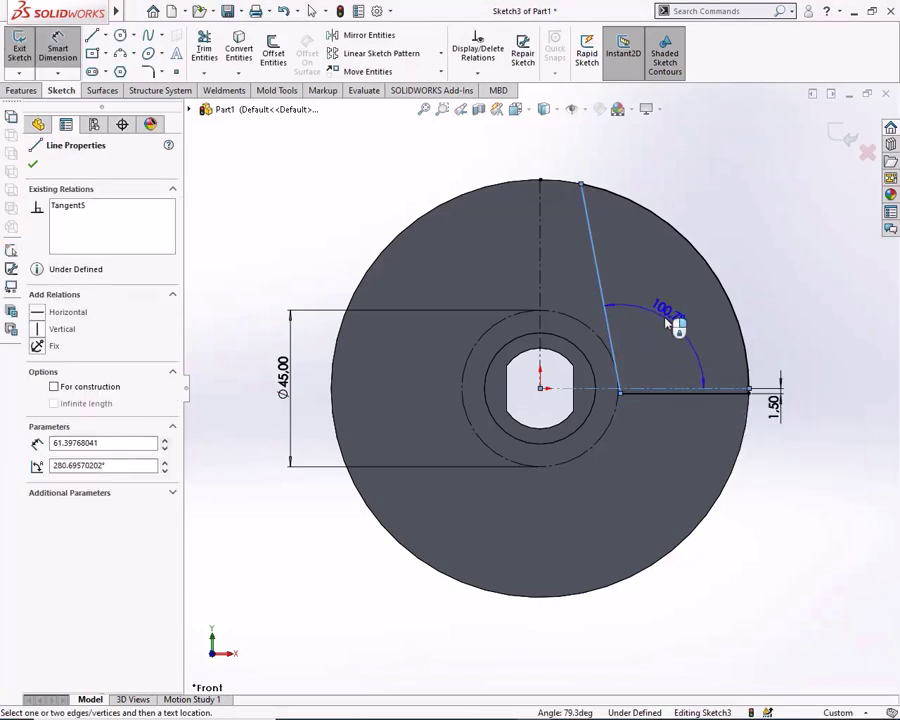
click(662, 320)
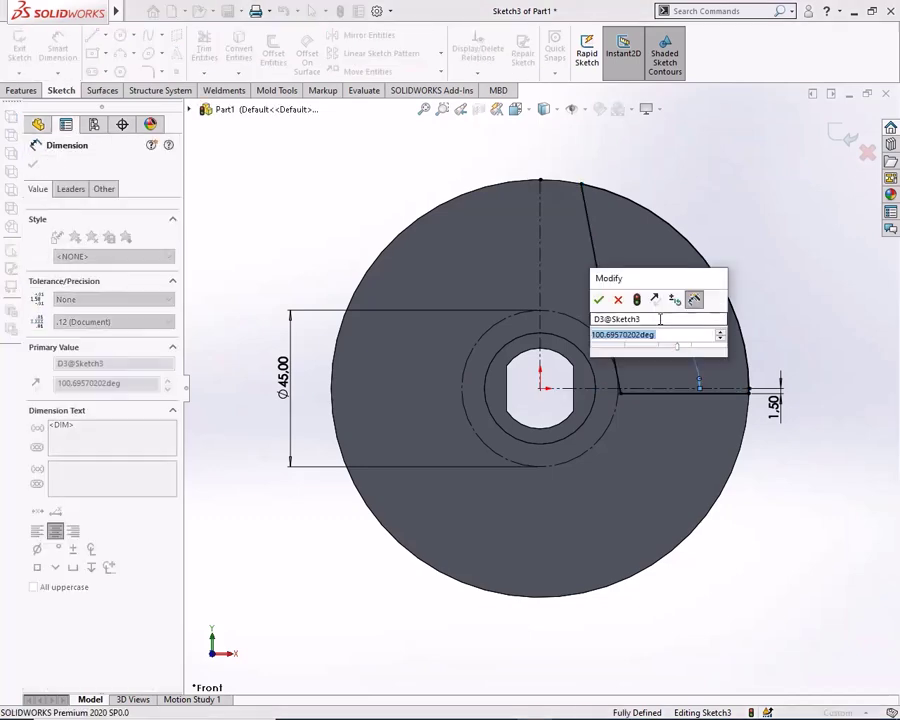
text(100)
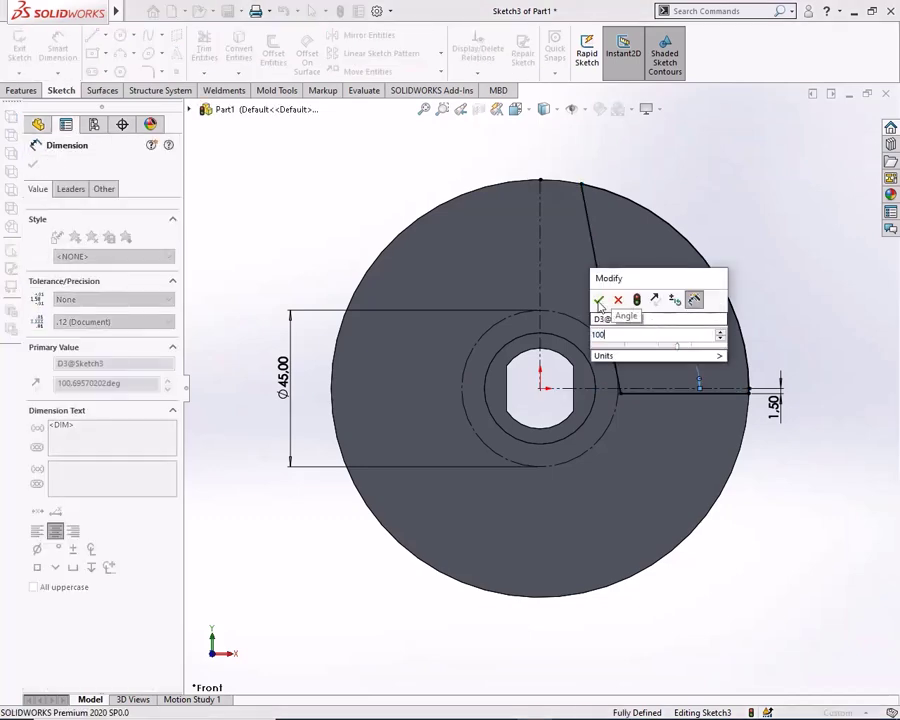
click(599, 302)
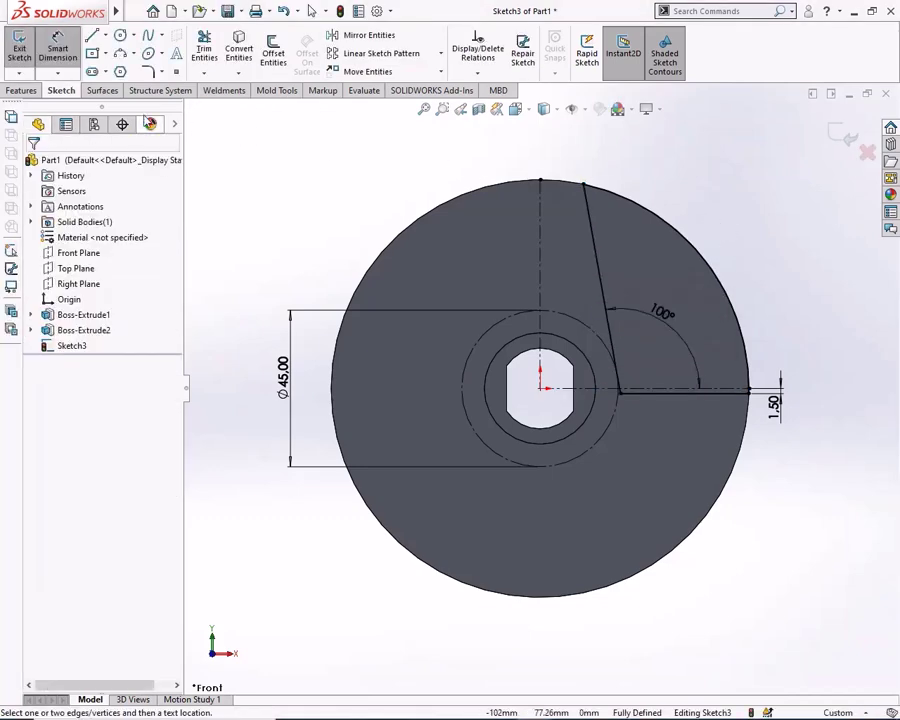
click(22, 90)
Step: Cut the sketched arm region through all in both directions
click(211, 52)
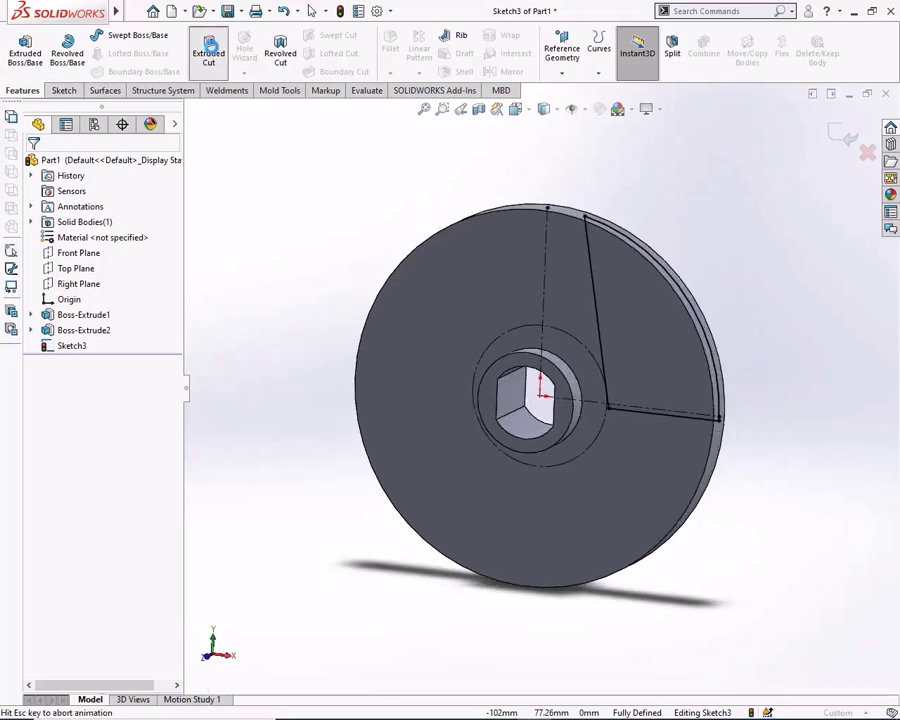
click(79, 250)
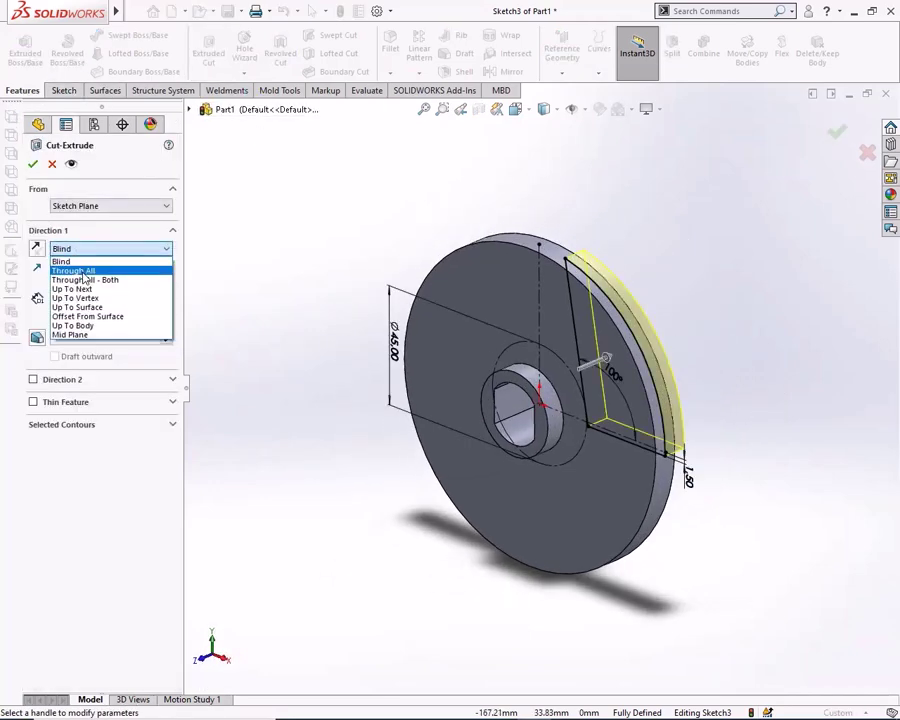
click(85, 277)
click(32, 166)
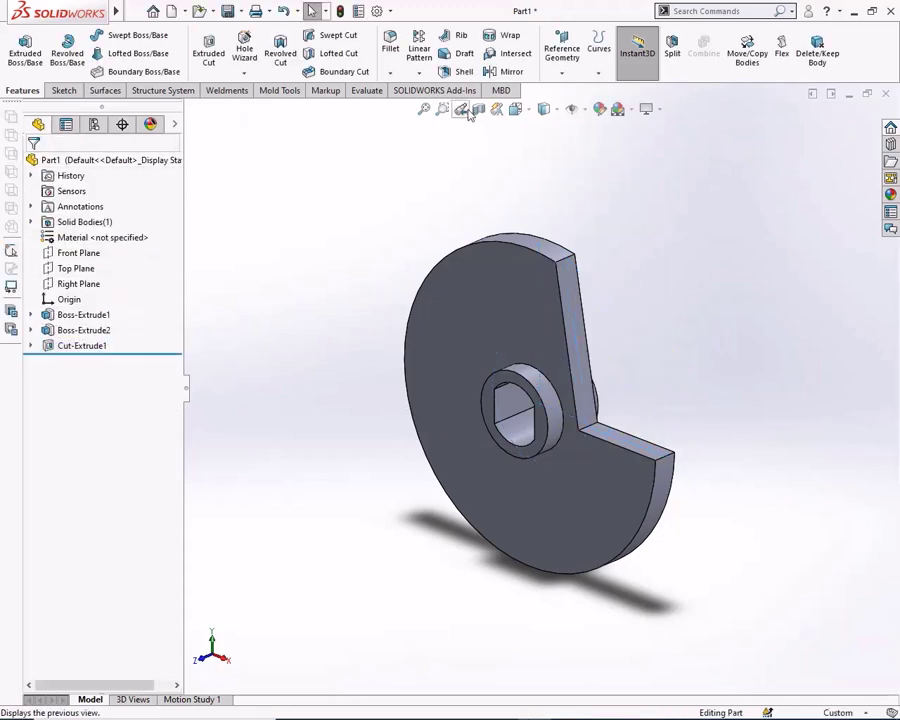
Step: Circular-pattern the arm cut 4 times over 360° around the bore face
click(419, 72)
click(454, 106)
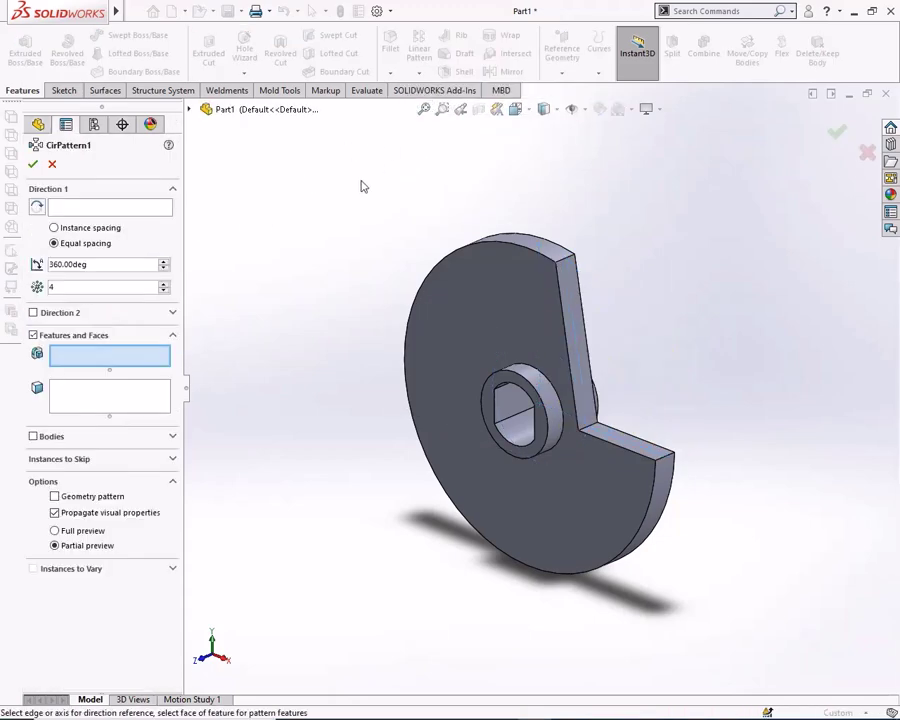
click(577, 314)
click(113, 209)
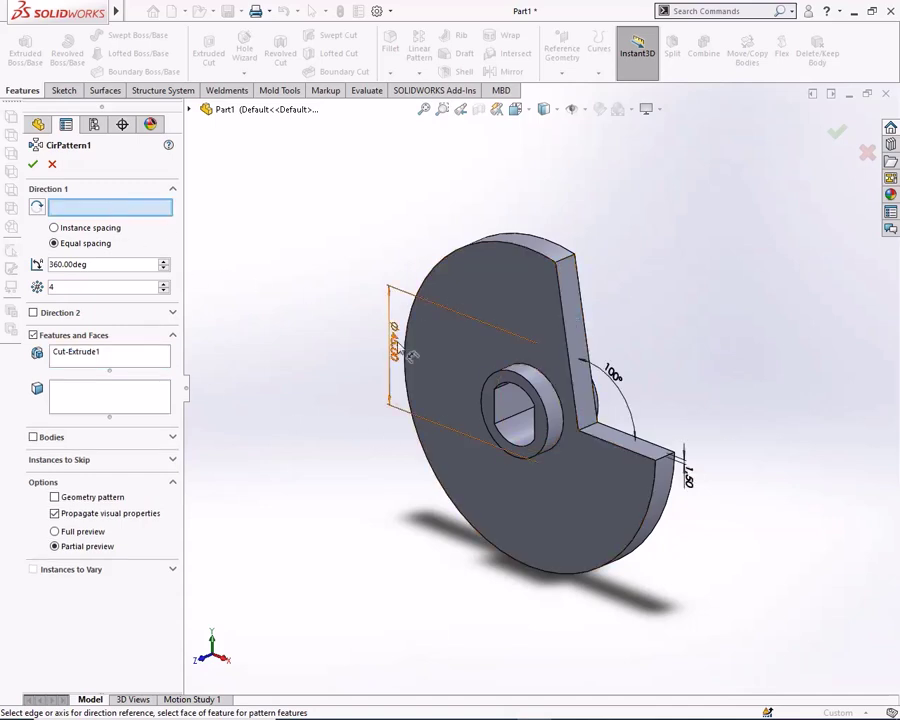
click(542, 385)
middle_drag(542, 388, 535, 377)
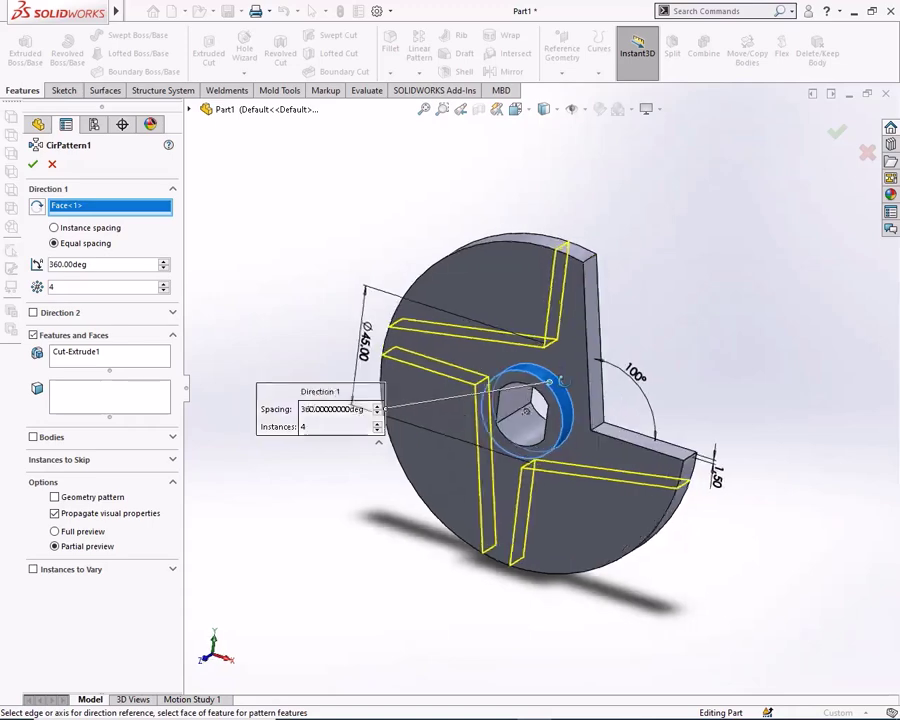
click(32, 166)
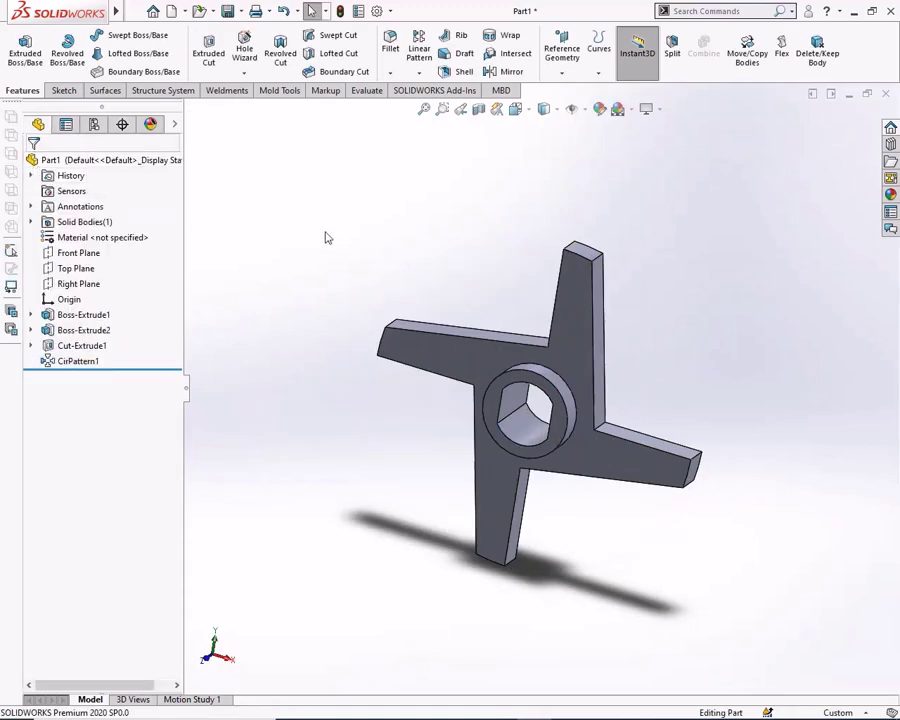
Step: Start a Top Plane sketch with a vertical centerline from the origin
click(74, 268)
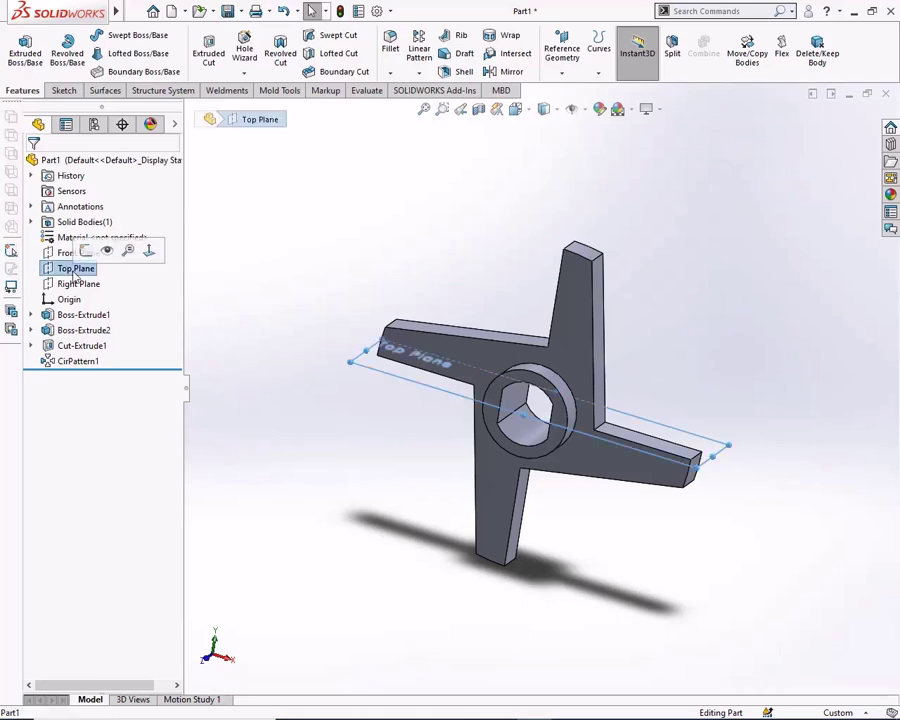
click(83, 252)
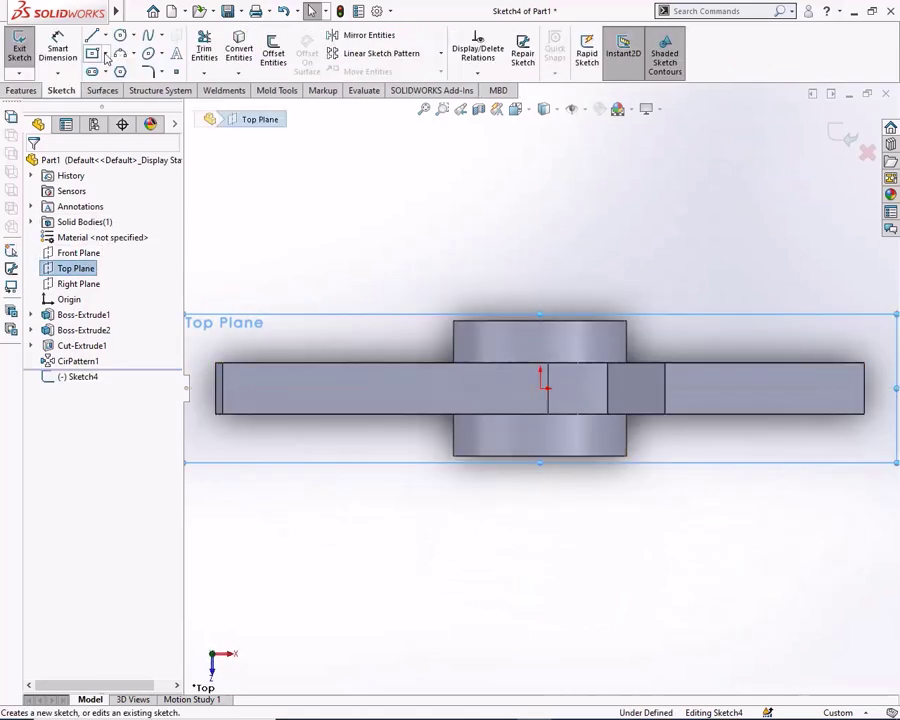
click(104, 36)
click(112, 72)
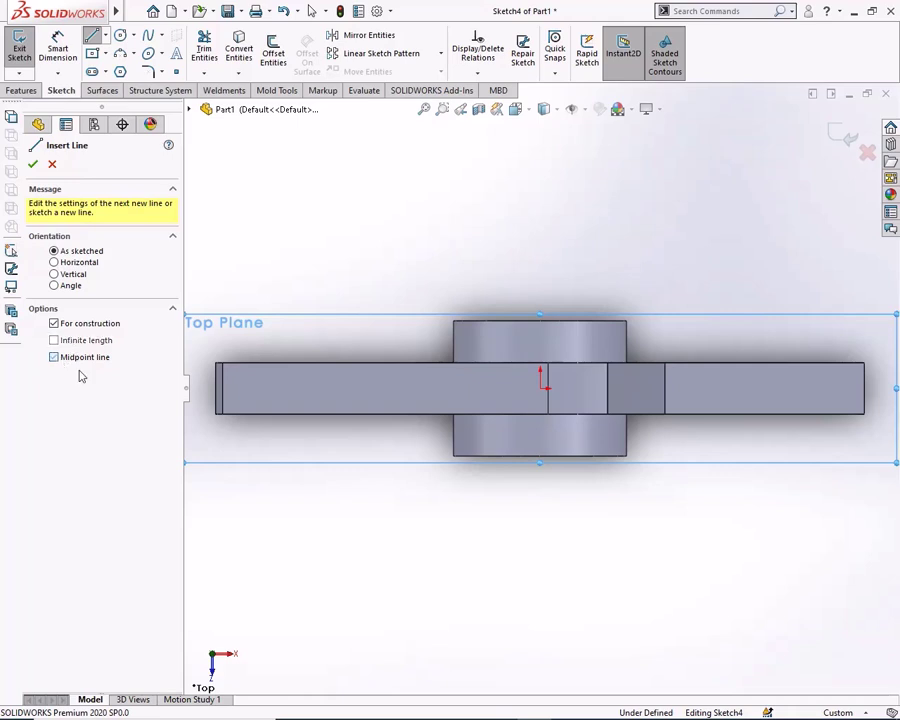
scroll(536, 406, down, 3)
scroll(558, 394, down, 1)
click(544, 372)
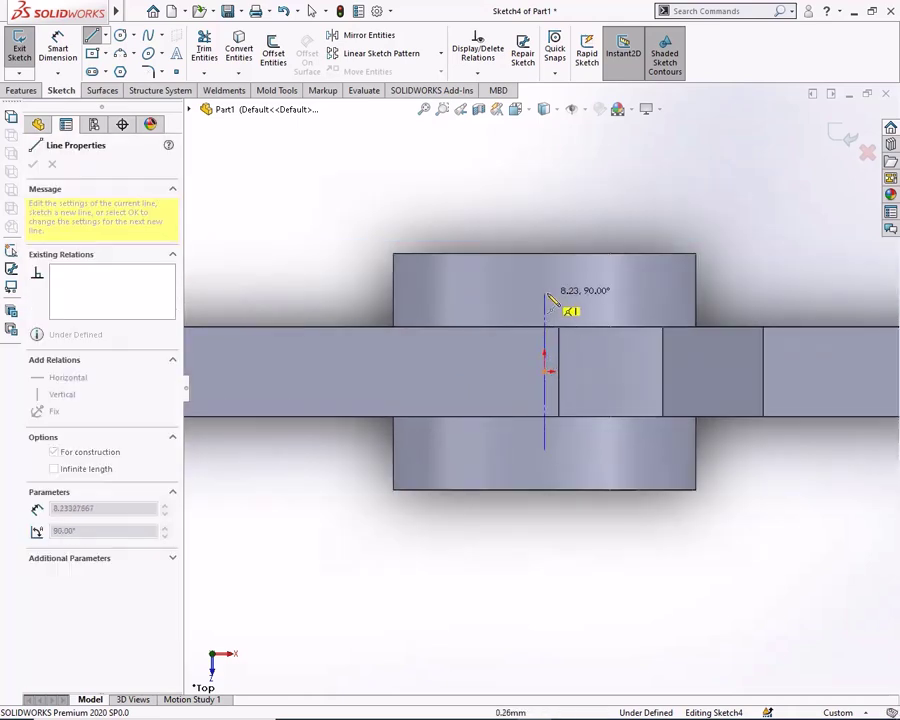
click(544, 290)
key(Escape)
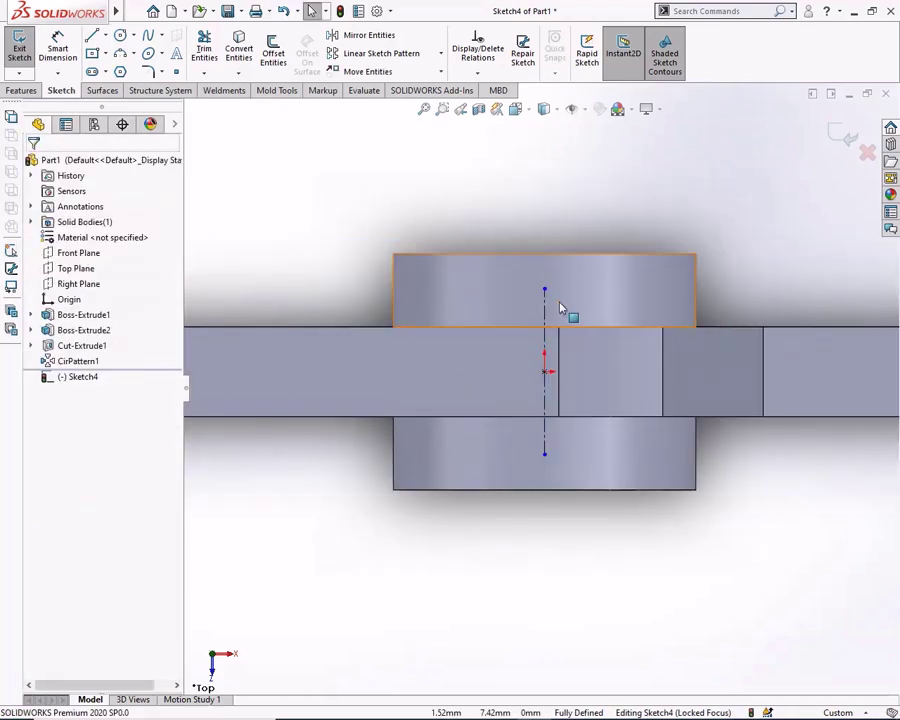
Step: Dimension the centerline's length to 20 mm
key(d)
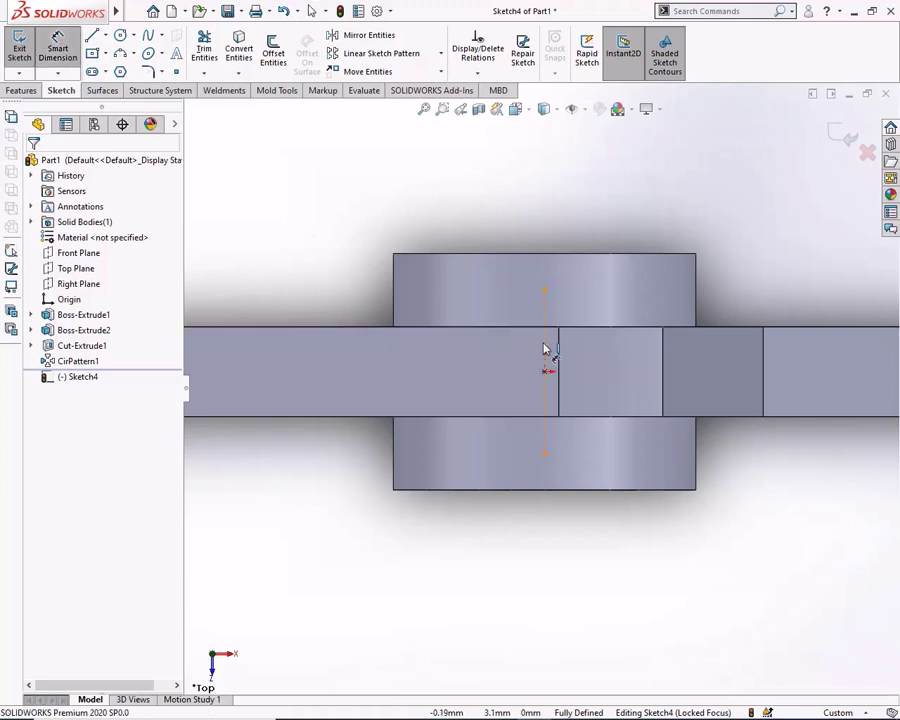
click(544, 350)
click(510, 374)
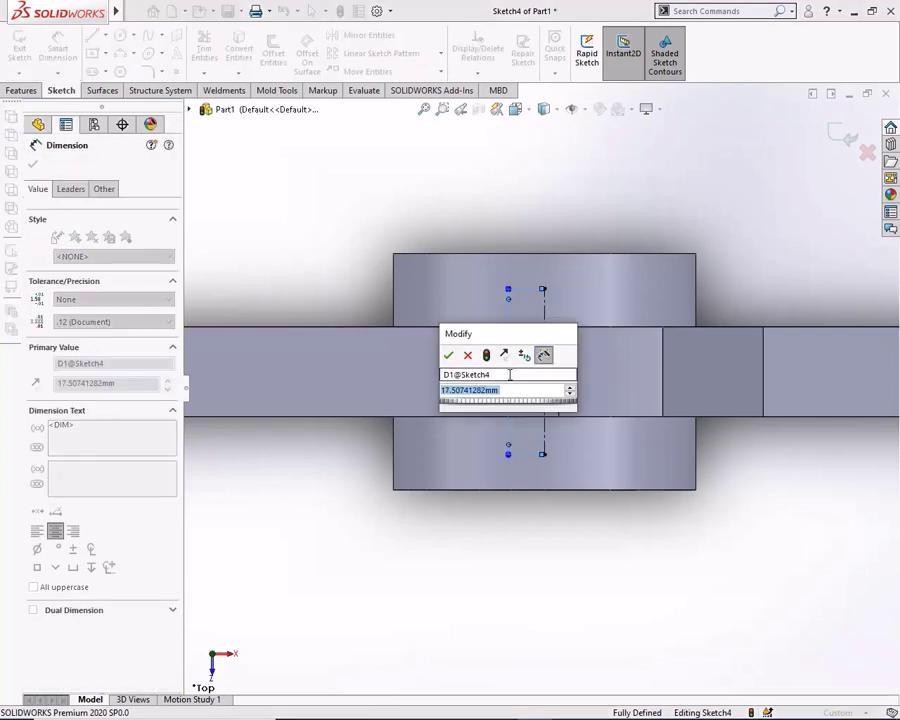
text(20)
click(451, 355)
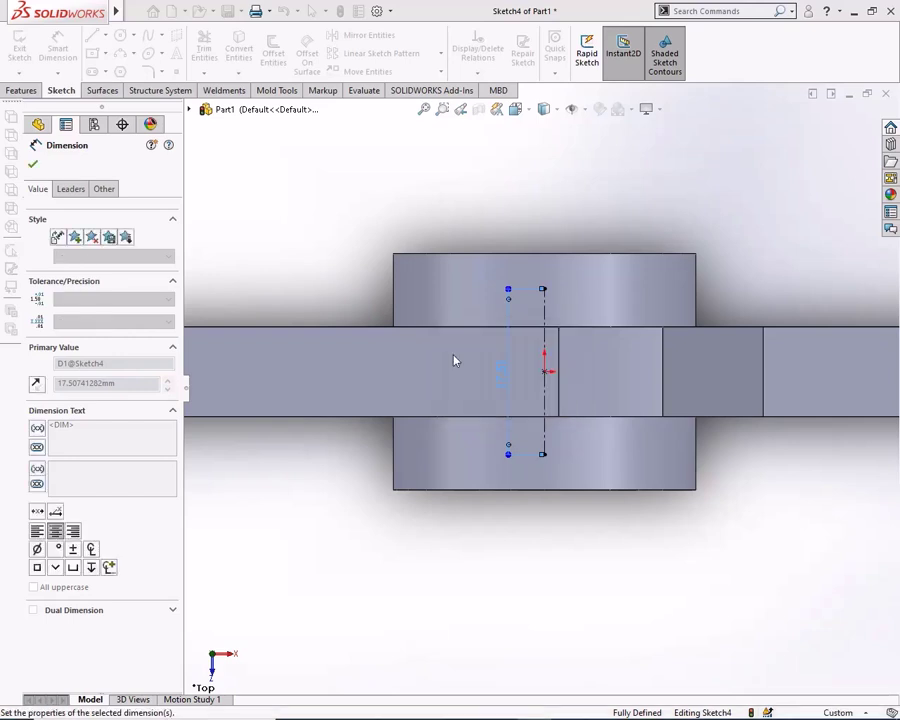
click(33, 167)
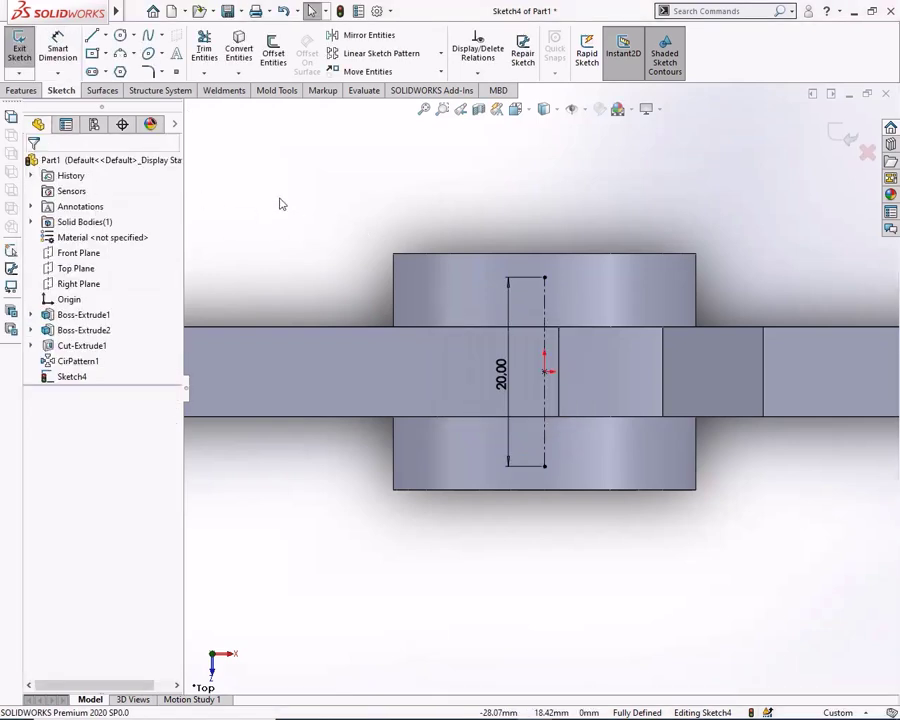
Step: Offset the centerline by 4 mm with capped ends
click(273, 50)
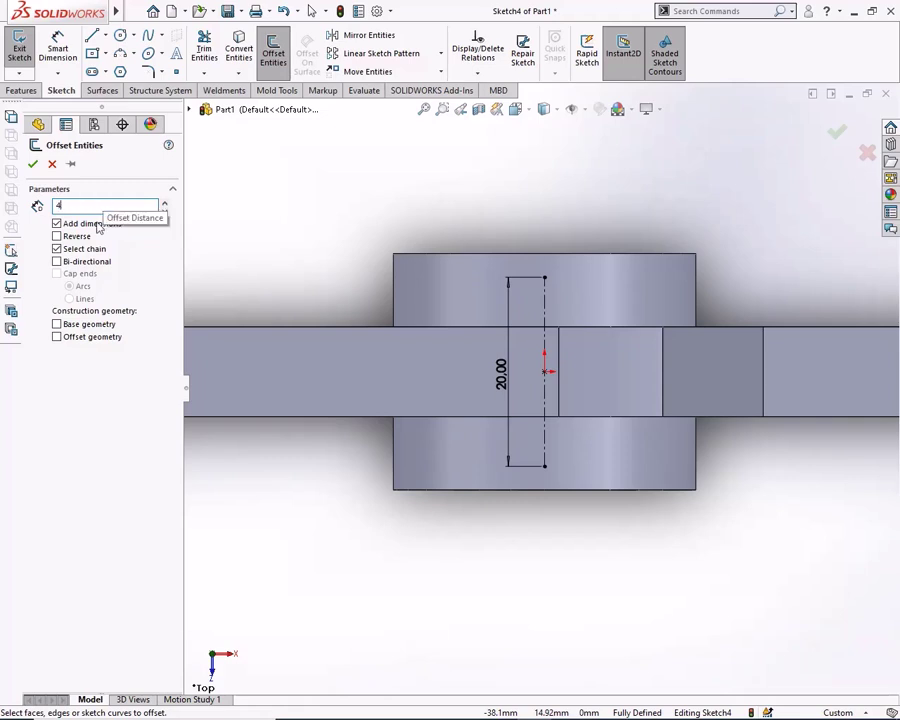
click(57, 337)
click(544, 410)
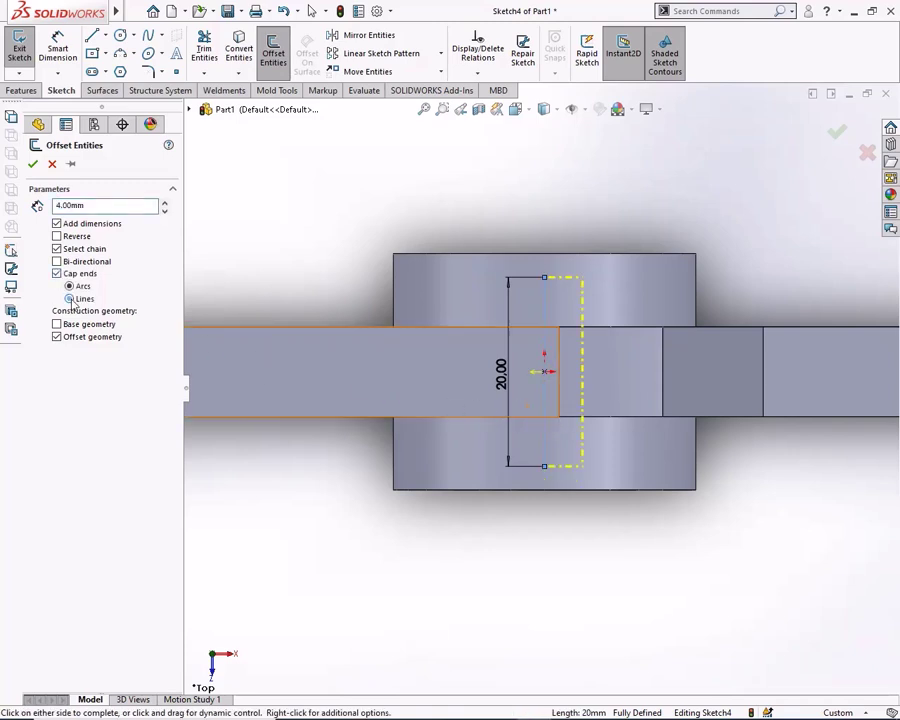
click(32, 164)
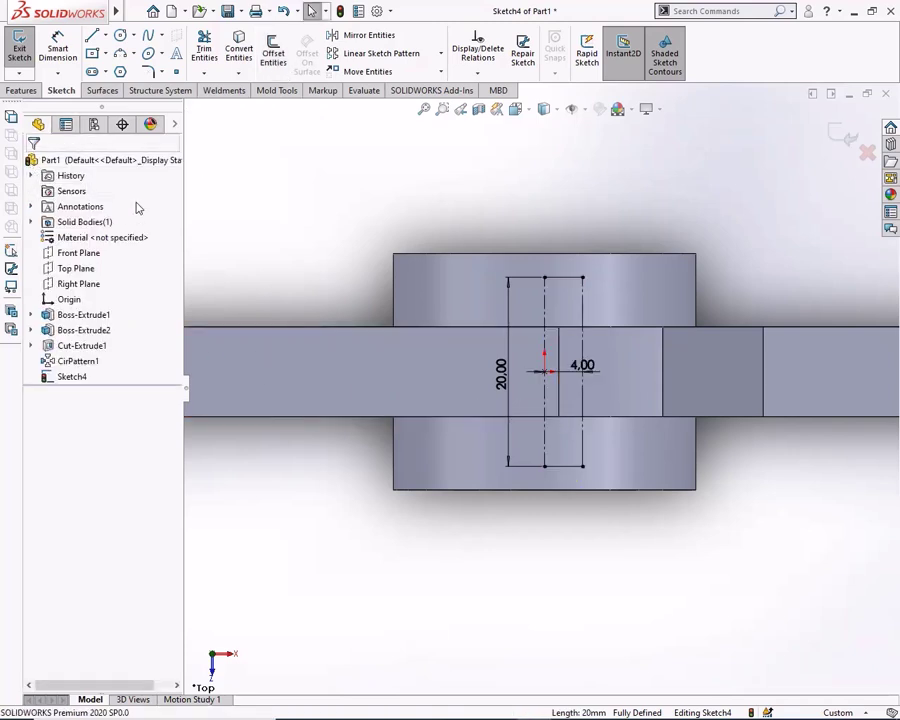
click(120, 53)
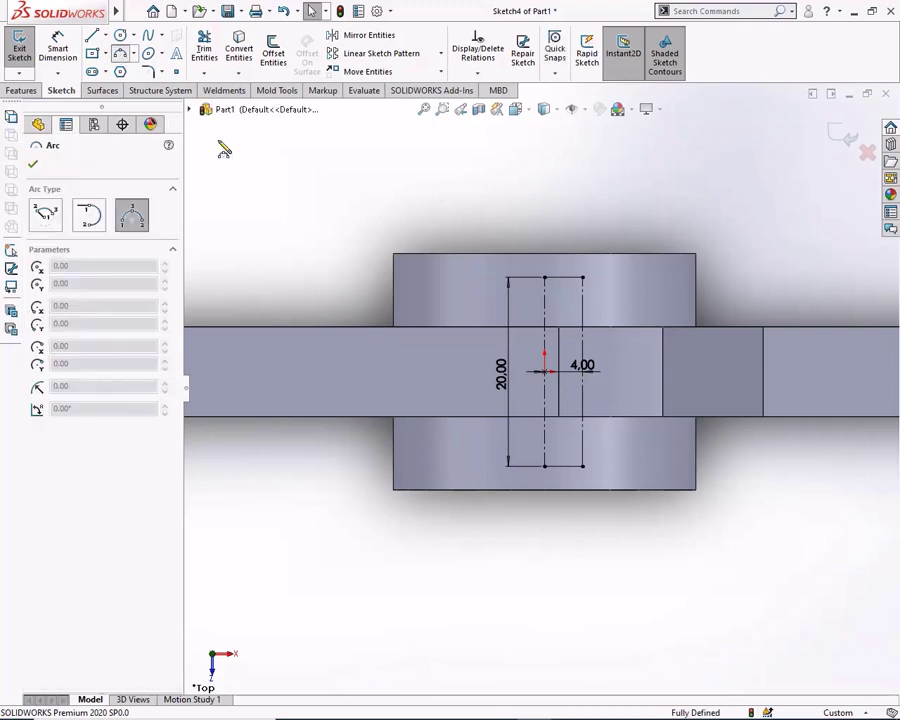
Step: Draw two 3-point arcs joining the line ends, bulging outward
click(544, 277)
click(544, 466)
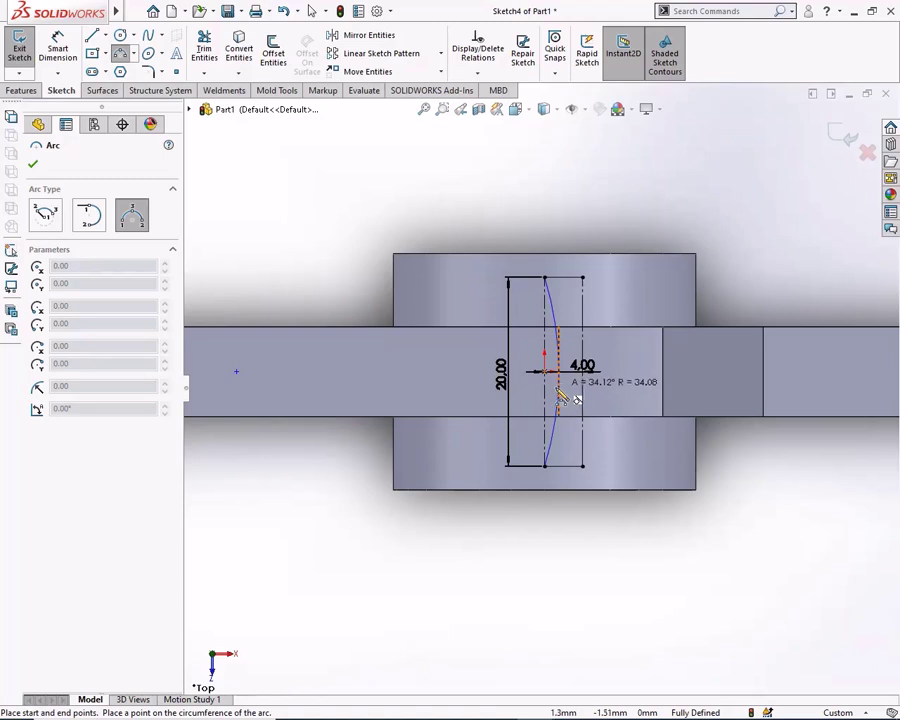
click(559, 402)
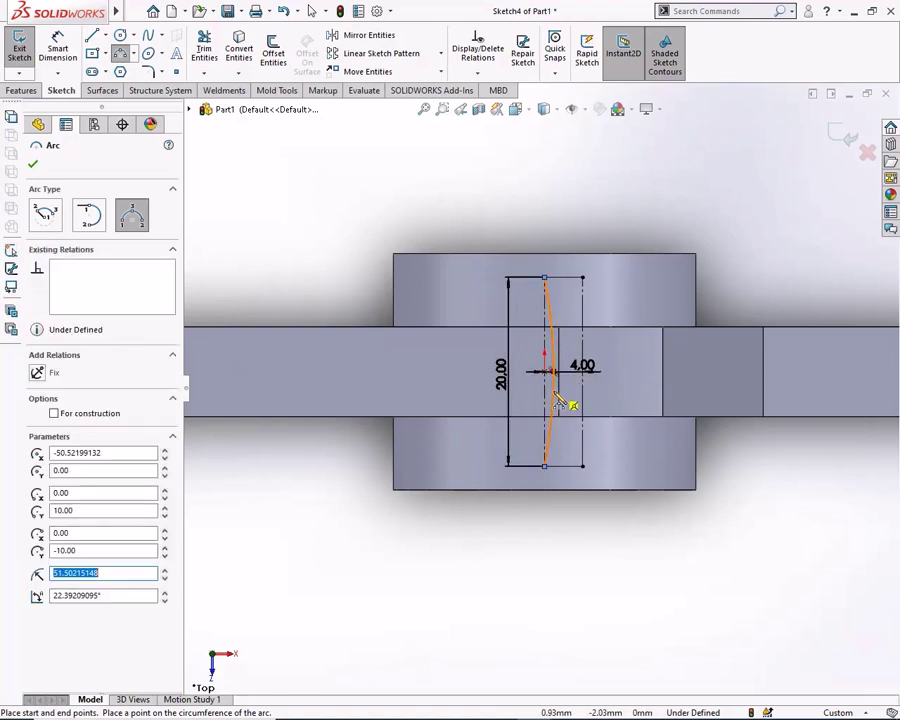
click(583, 278)
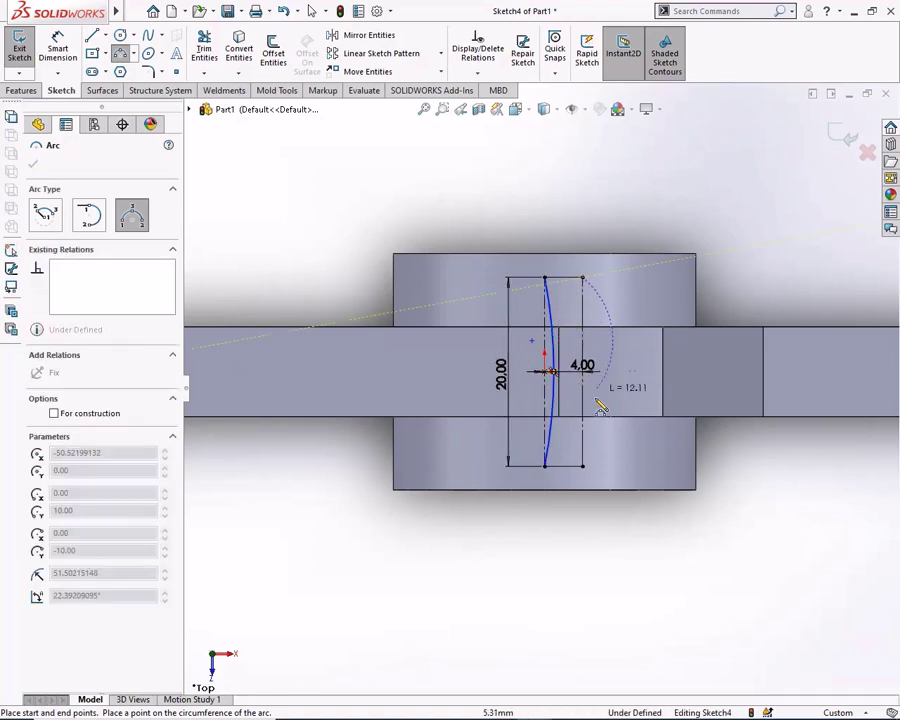
click(583, 465)
click(597, 407)
right_click(594, 405)
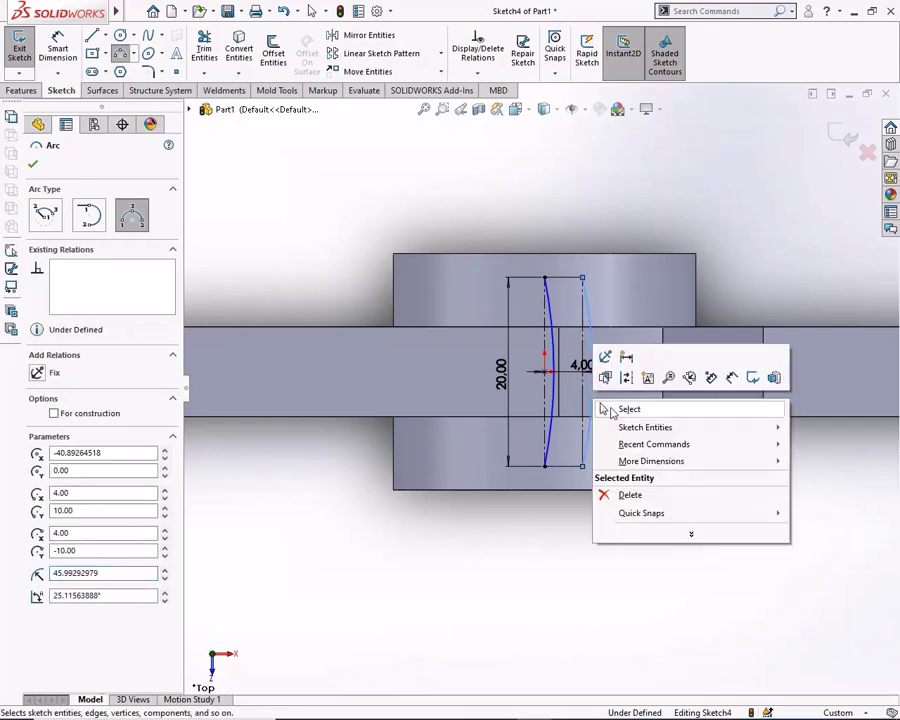
click(600, 405)
Step: Dimension the left arc to a 40 mm radius
click(45, 44)
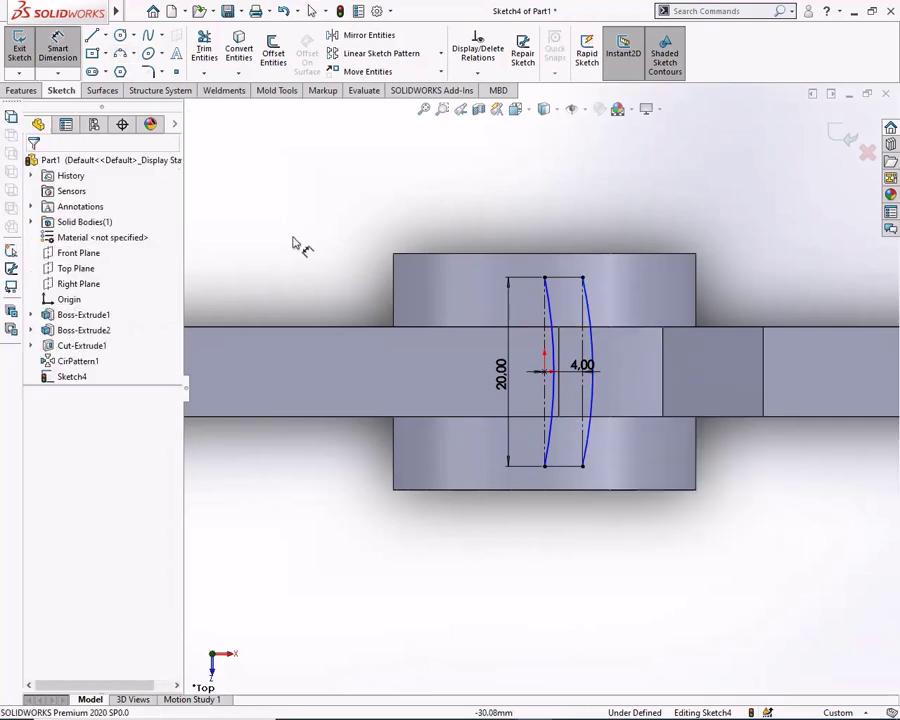
click(549, 330)
click(445, 371)
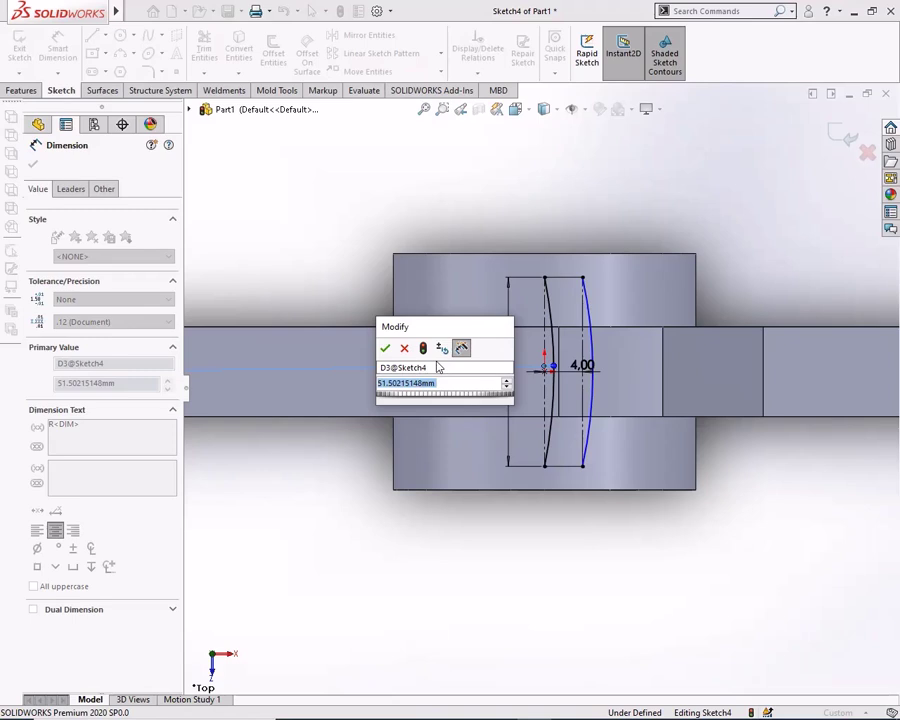
text(40)
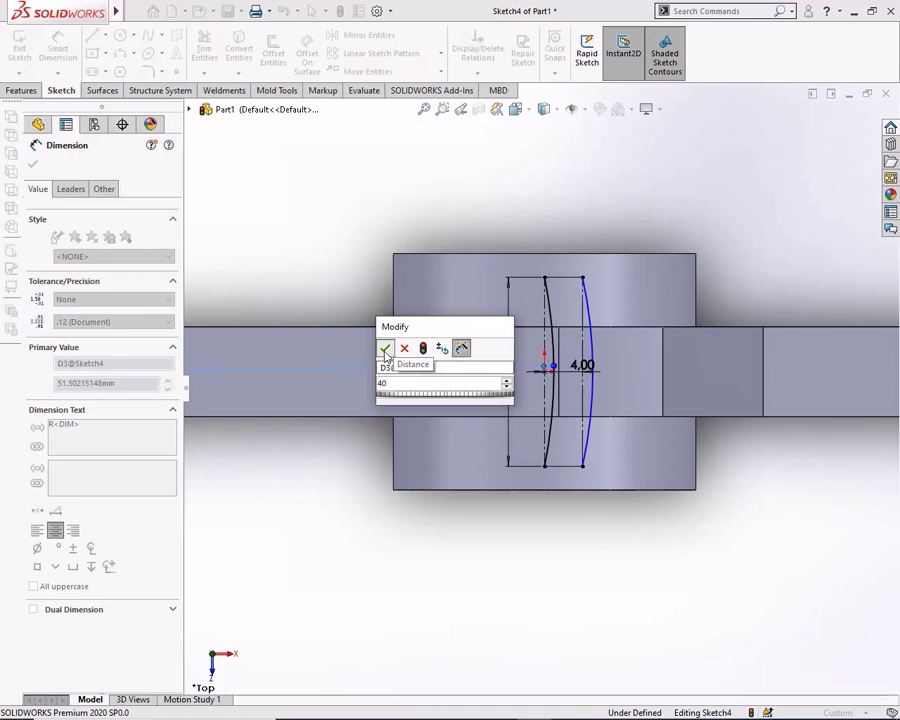
click(384, 348)
key(Escape)
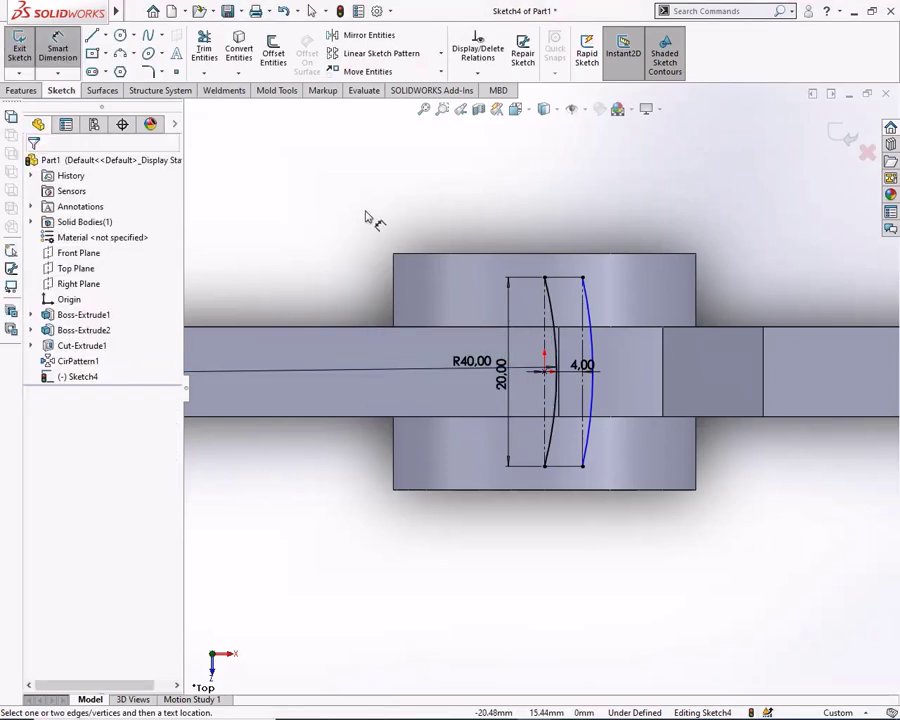
Step: Make the two arcs concentric
click(477, 72)
click(484, 104)
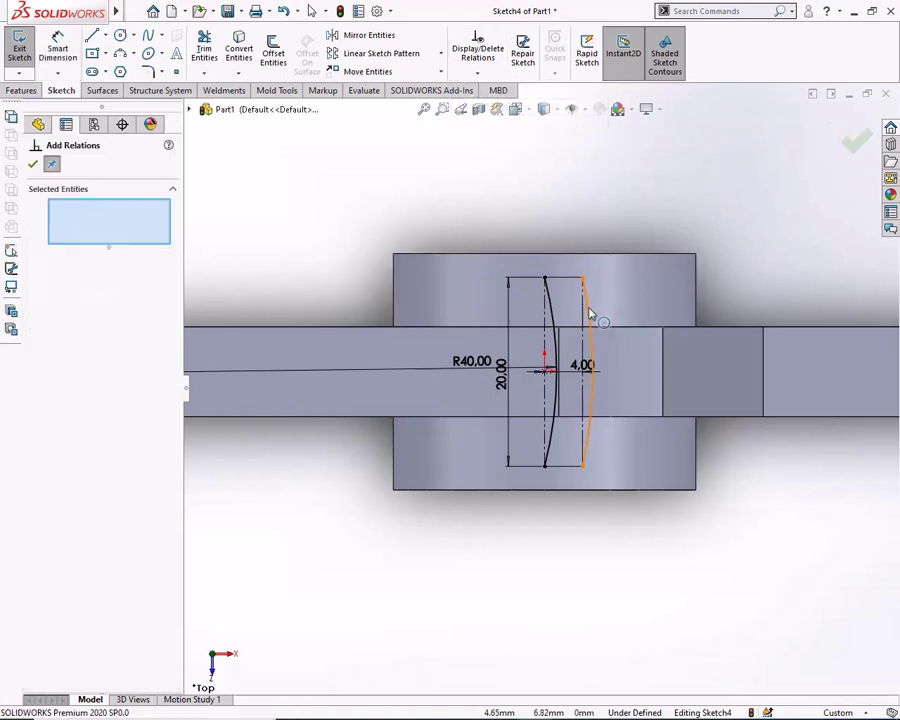
click(590, 314)
click(552, 315)
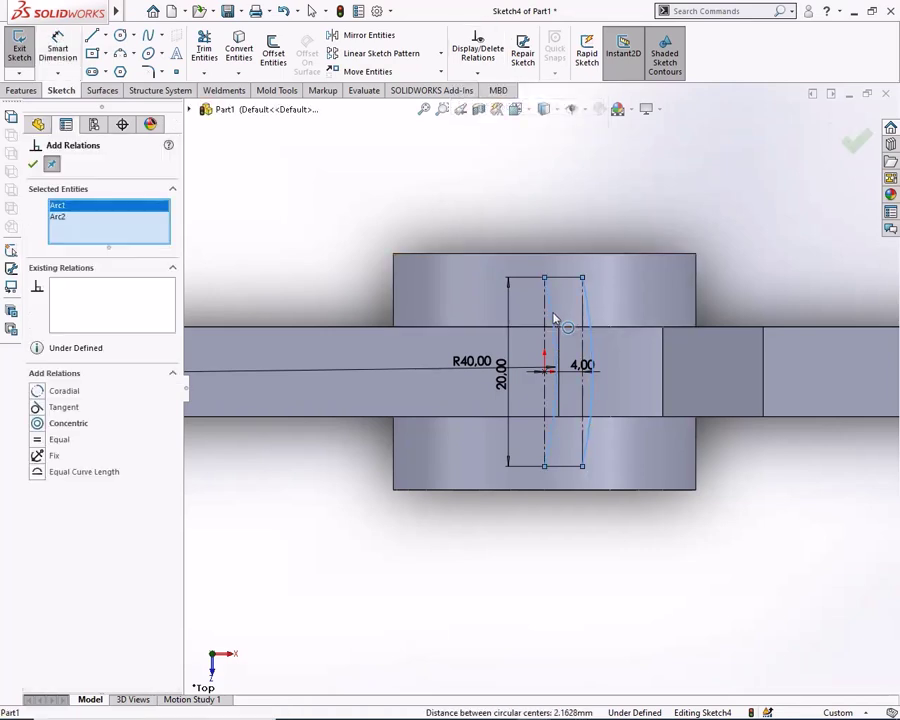
click(41, 426)
click(33, 165)
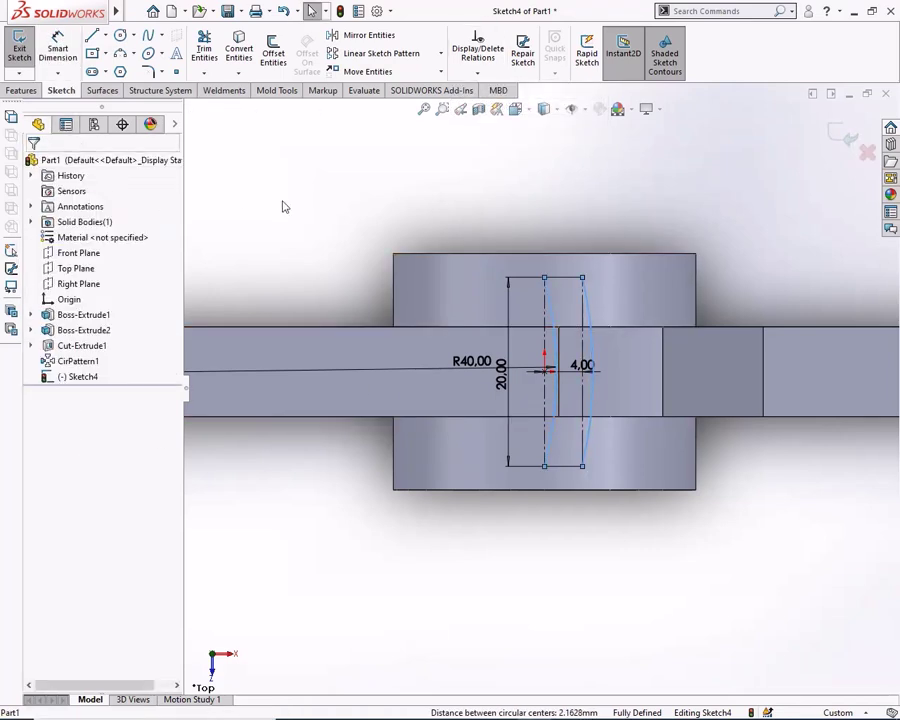
Step: Turn the top and bottom 4 mm cap lines from construction into real geometry
click(558, 284)
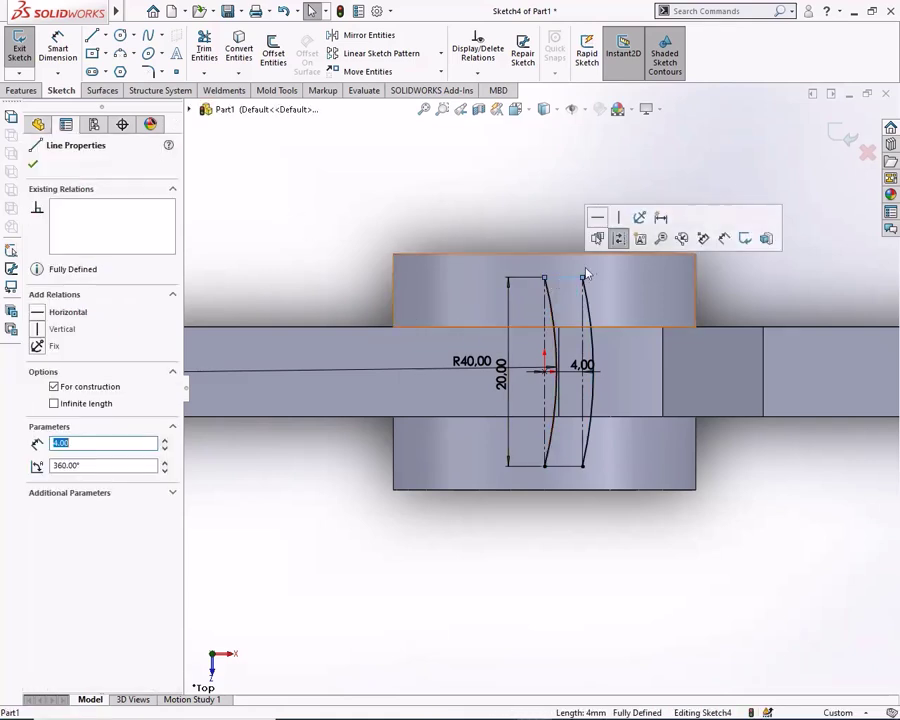
click(639, 237)
click(556, 472)
click(615, 427)
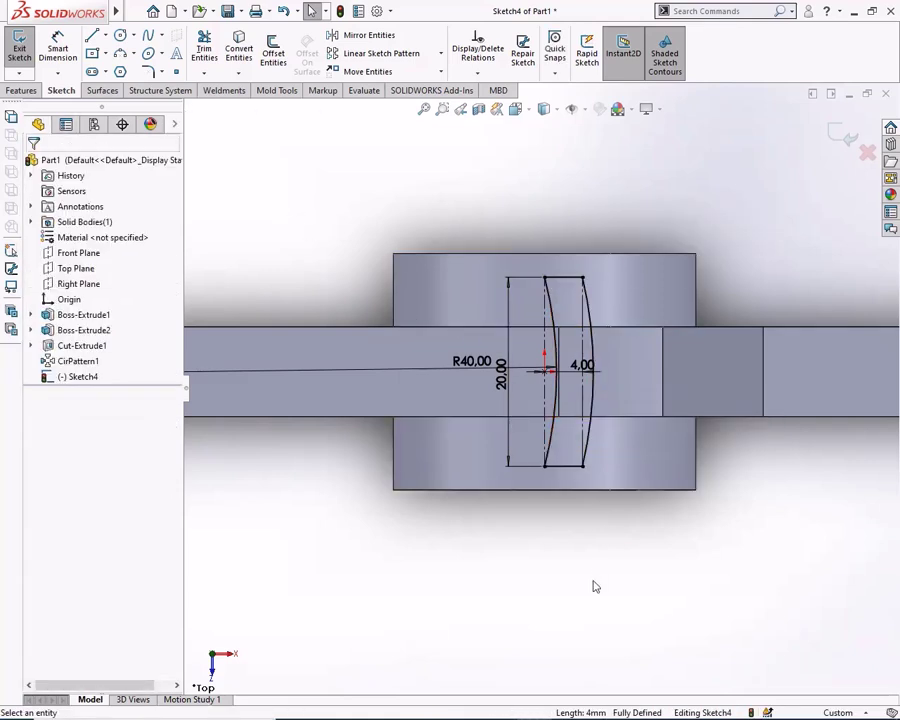
middle_drag(594, 570, 599, 451)
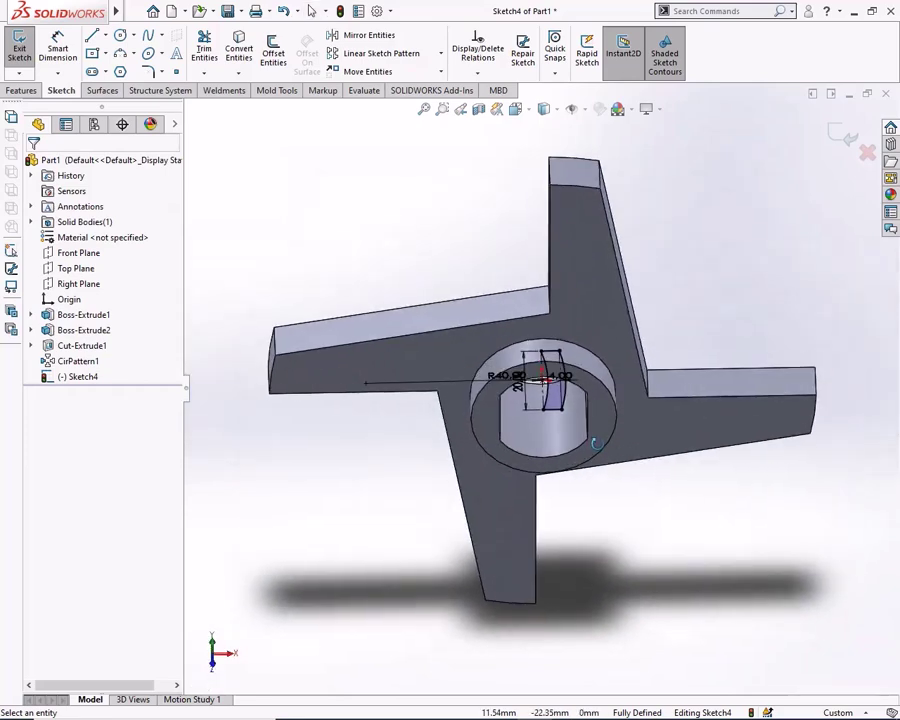
Step: Boss-extrude the lip profile from a 21 mm offset up to the upper arm's top face
click(597, 462)
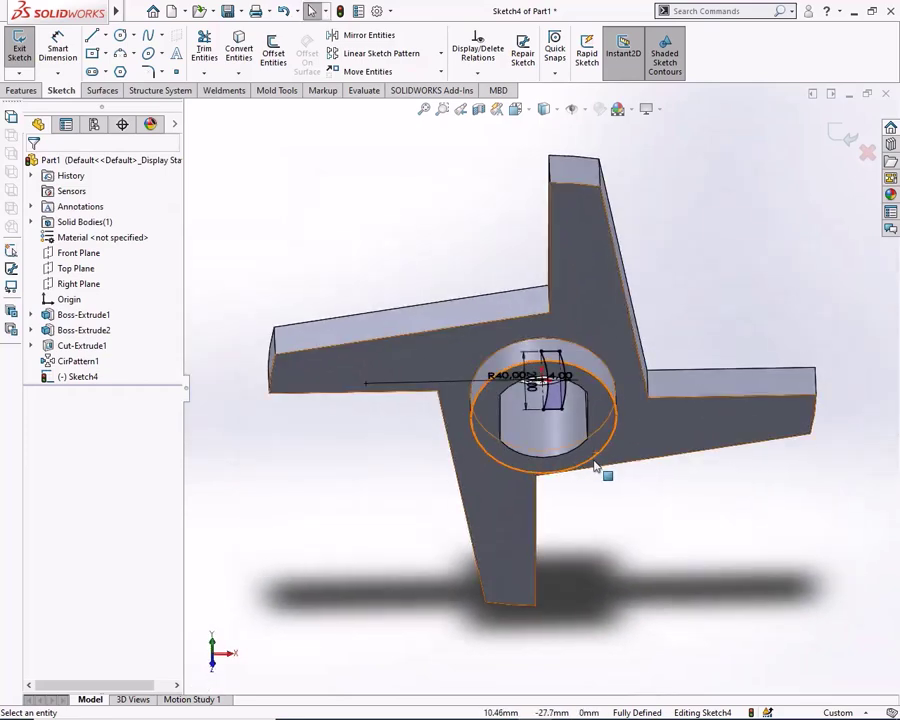
click(21, 90)
click(23, 50)
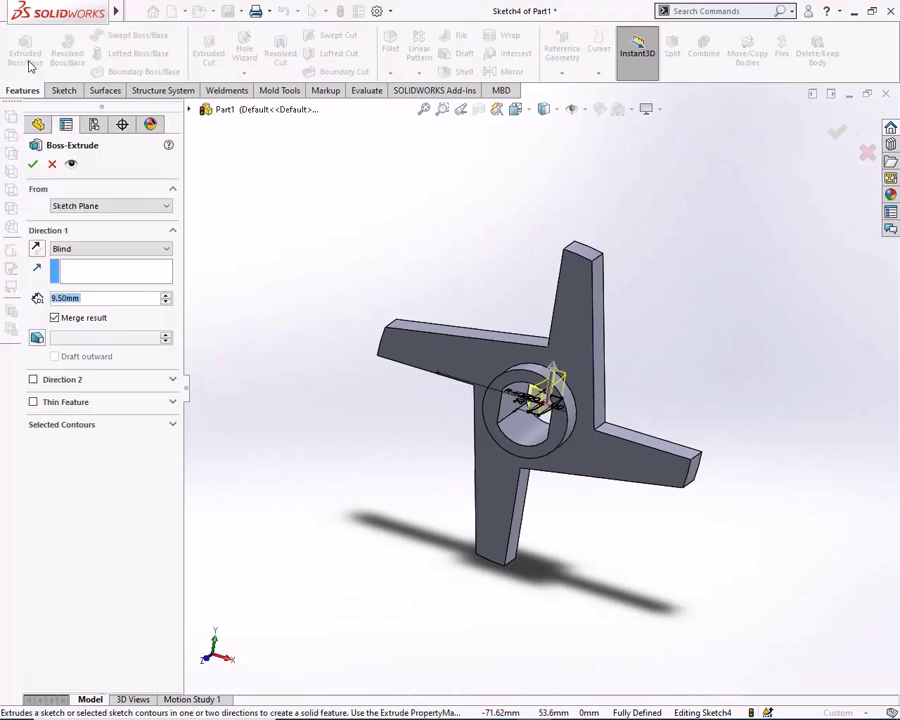
click(112, 205)
click(86, 245)
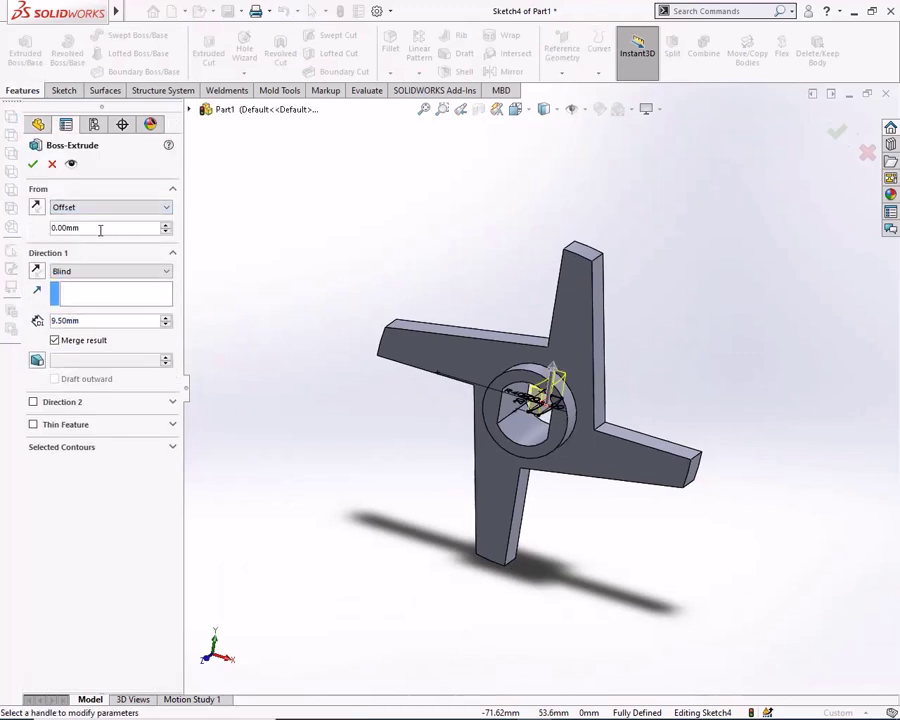
text(21)
key(Return)
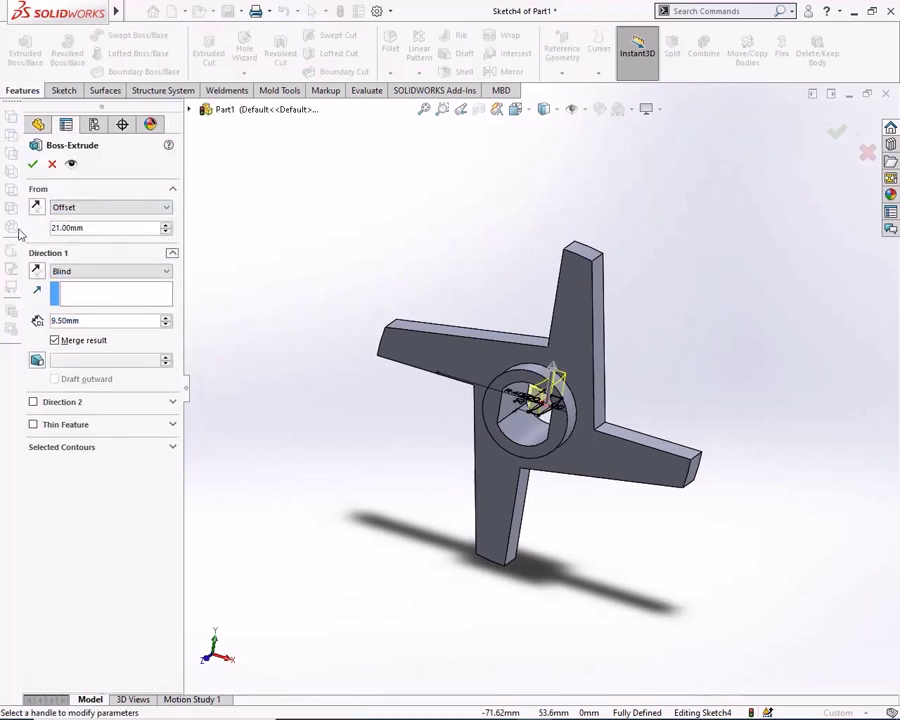
click(90, 271)
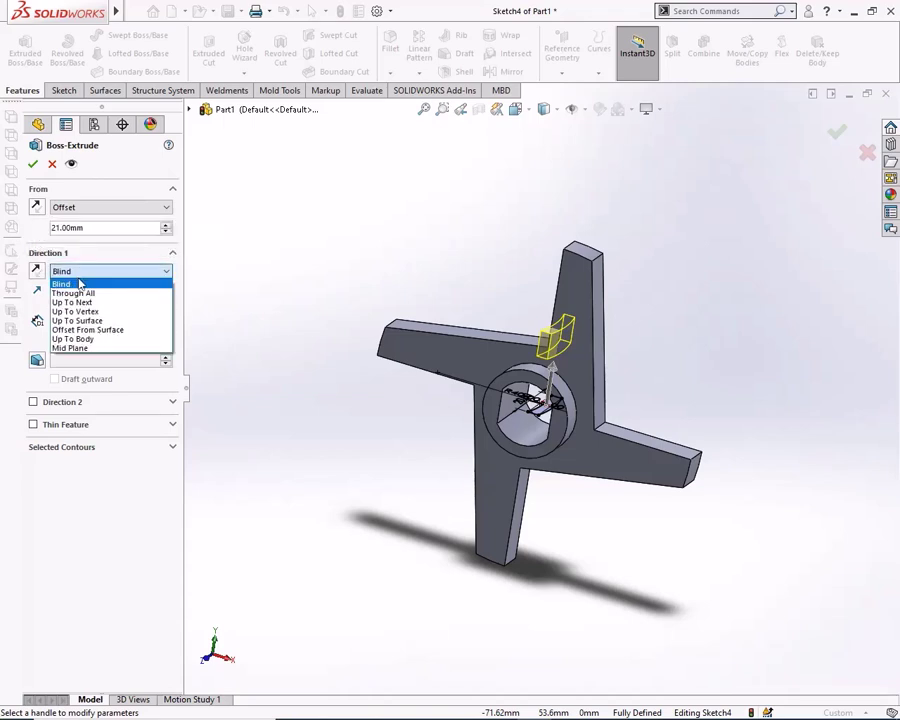
click(92, 328)
click(584, 252)
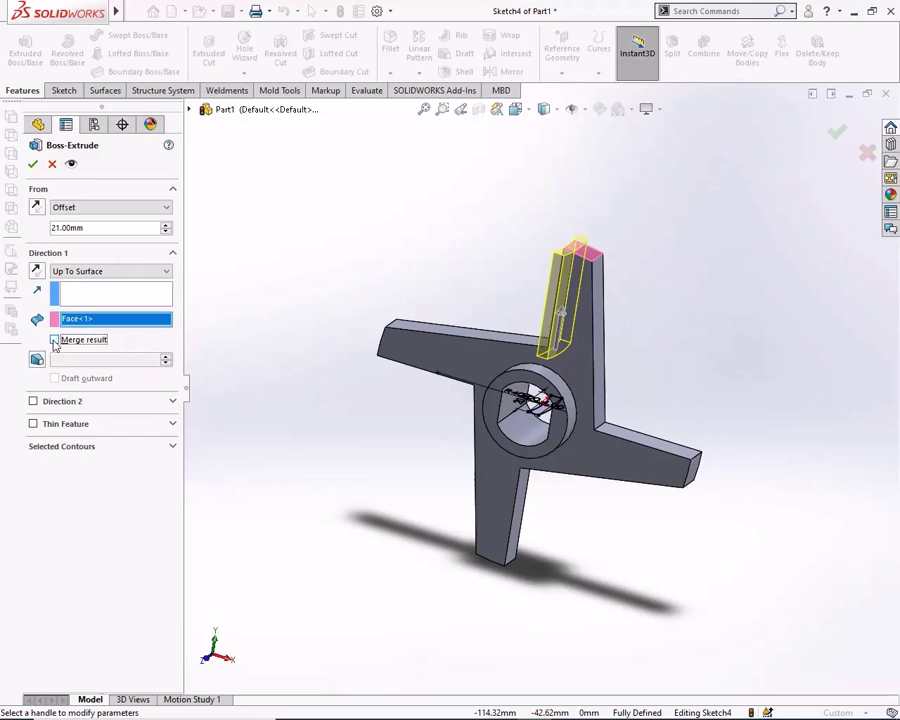
click(32, 164)
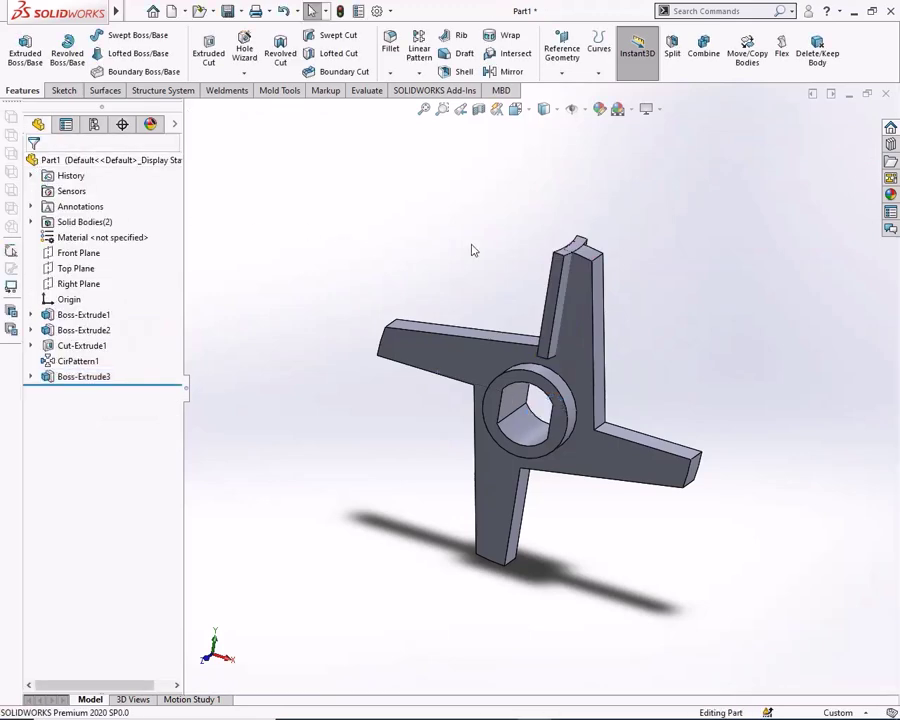
mouse_move(472, 249)
middle_down()
mouse_move(328, 251)
mouse_move(448, 269)
middle_up()
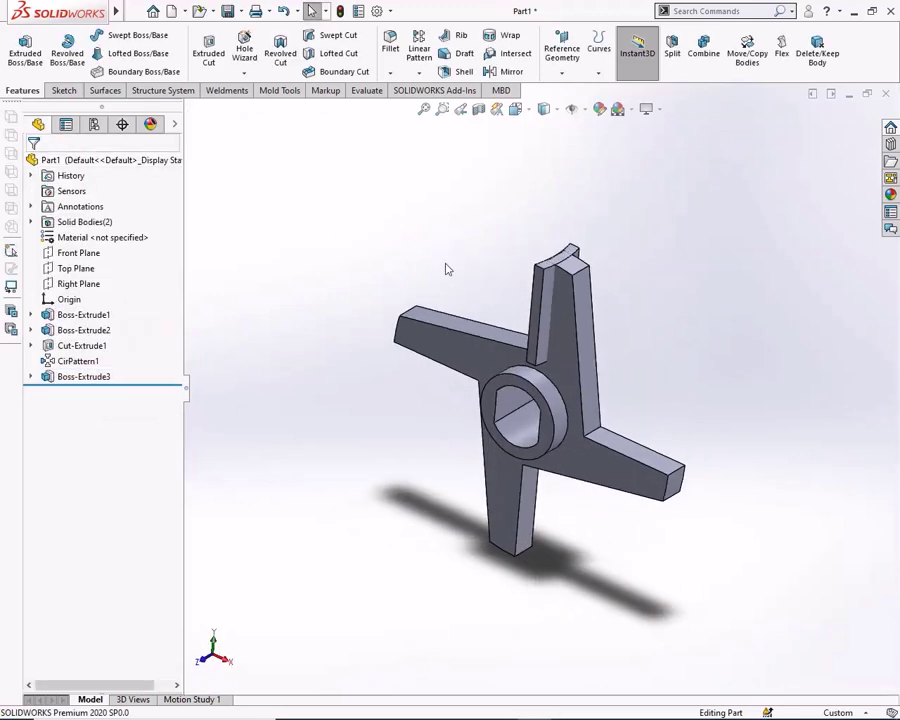
Step: Start a Top Plane sketch and convert the lip's left arc, top arc and horizontal edge
click(72, 270)
click(82, 245)
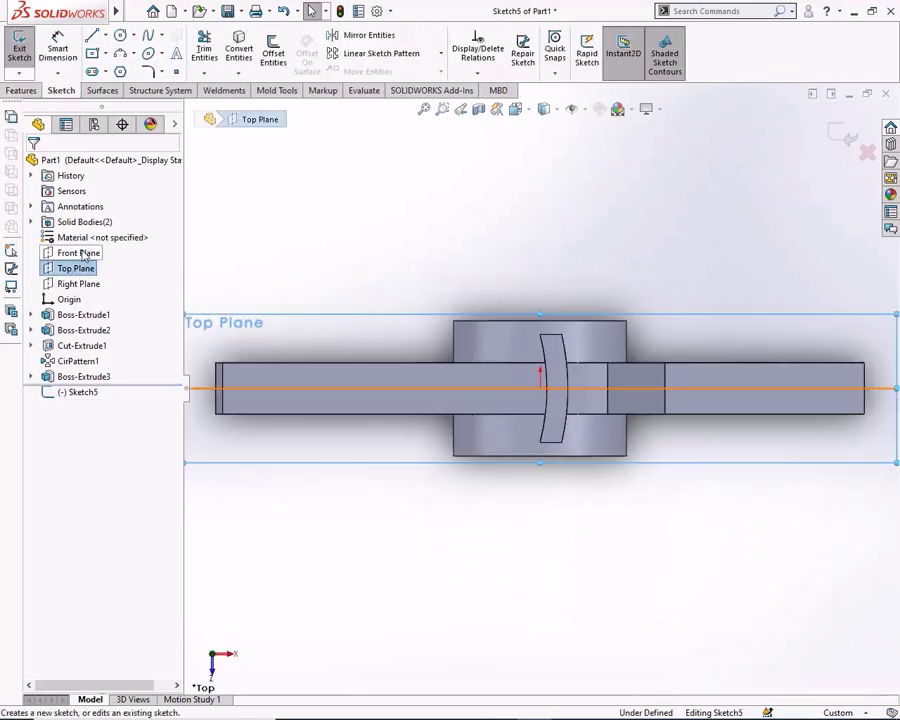
click(239, 50)
scroll(572, 368, down, 3)
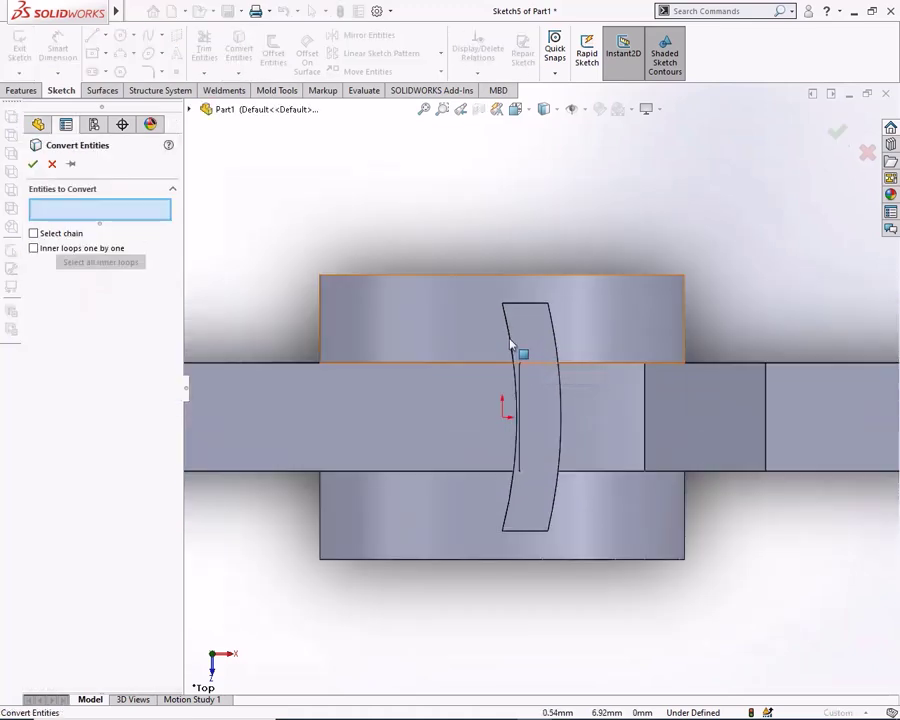
click(511, 346)
click(530, 306)
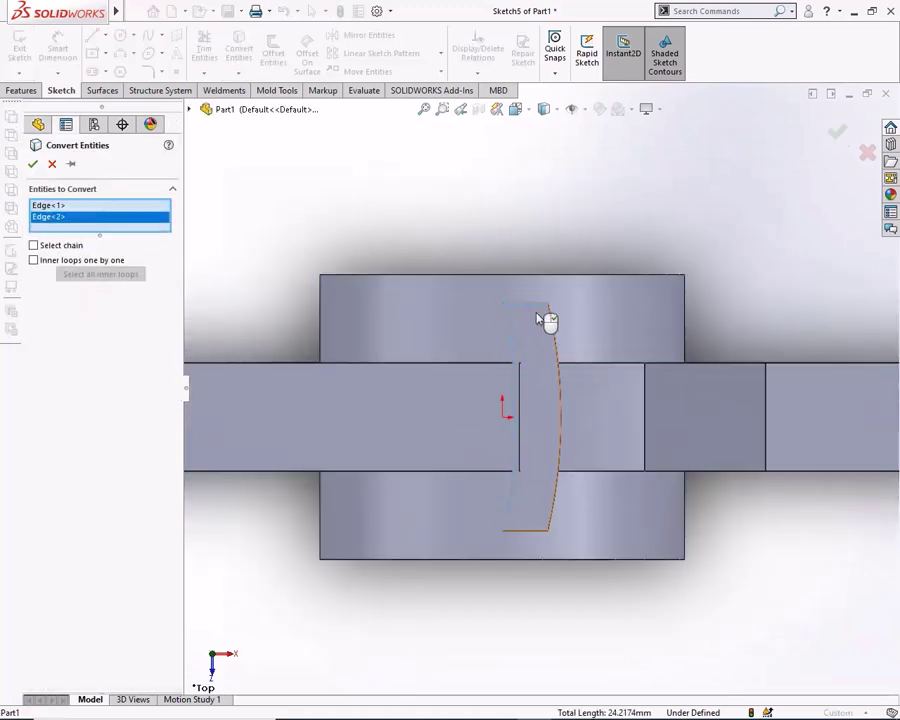
click(580, 366)
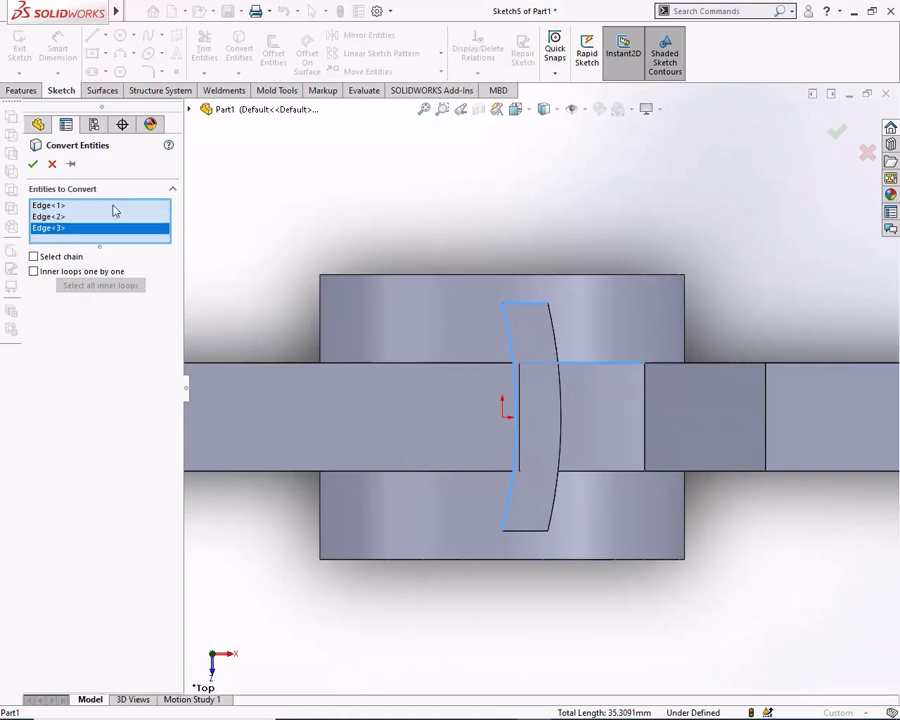
click(33, 164)
Step: Offset the left arc 7.50 mm to the right
click(273, 50)
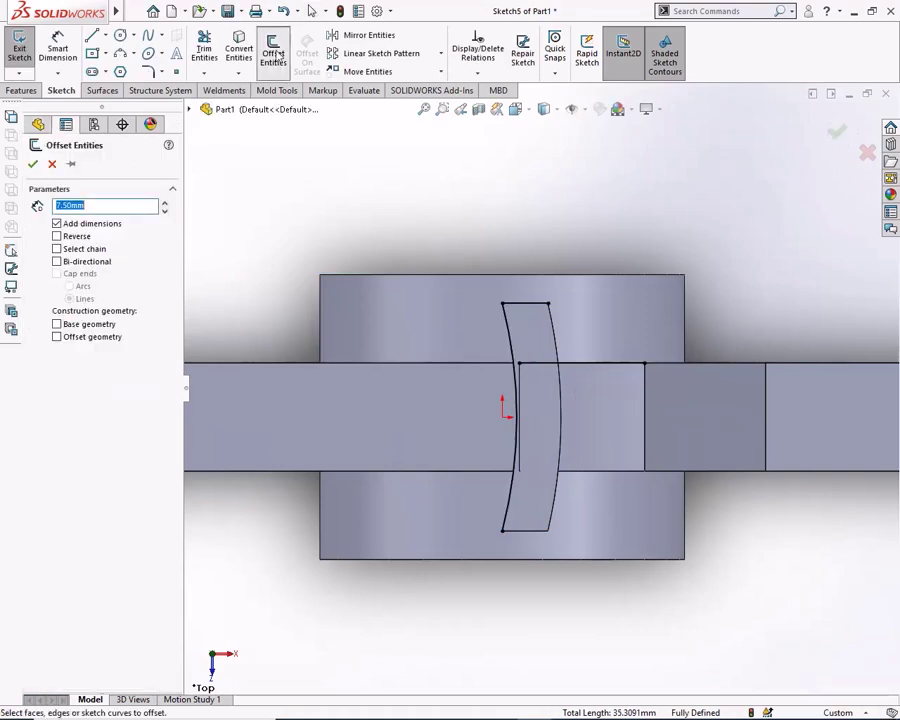
click(102, 205)
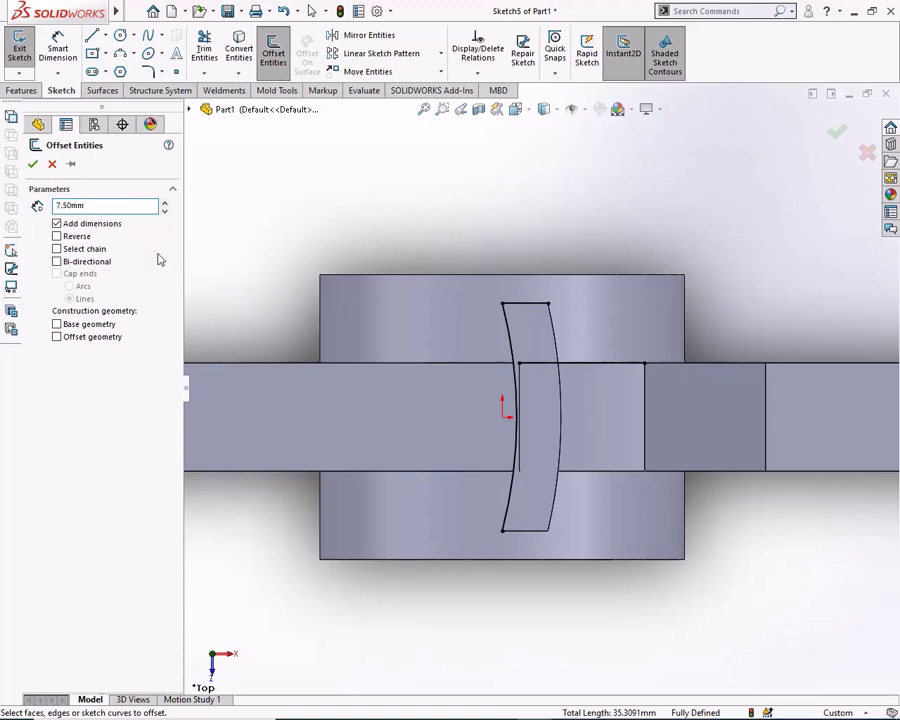
click(516, 358)
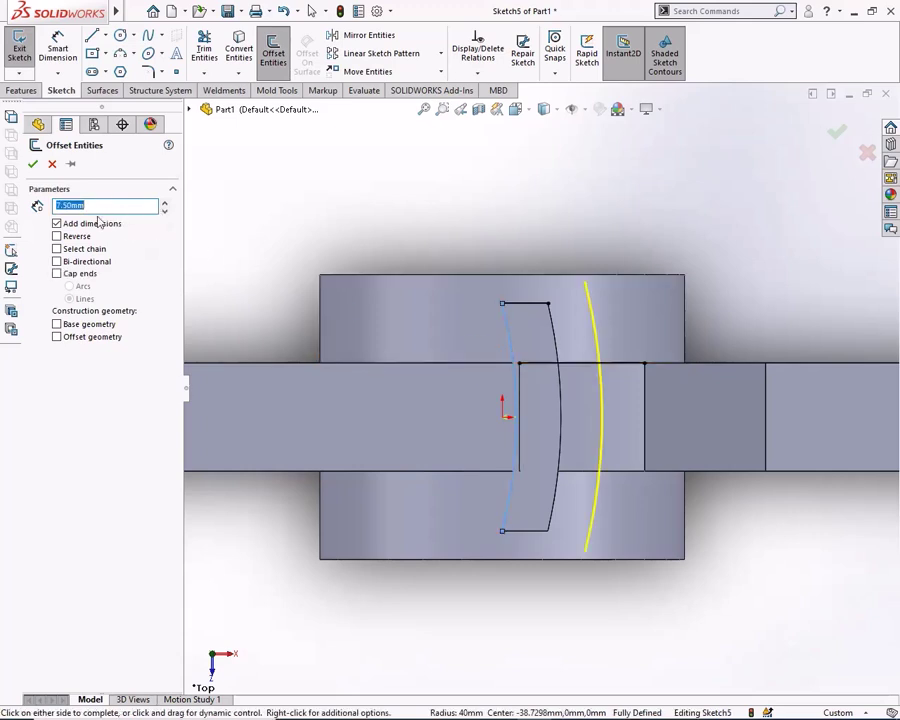
click(33, 164)
Step: Corner-trim the offset arc against the top and horizontal lines to close the profile
click(204, 50)
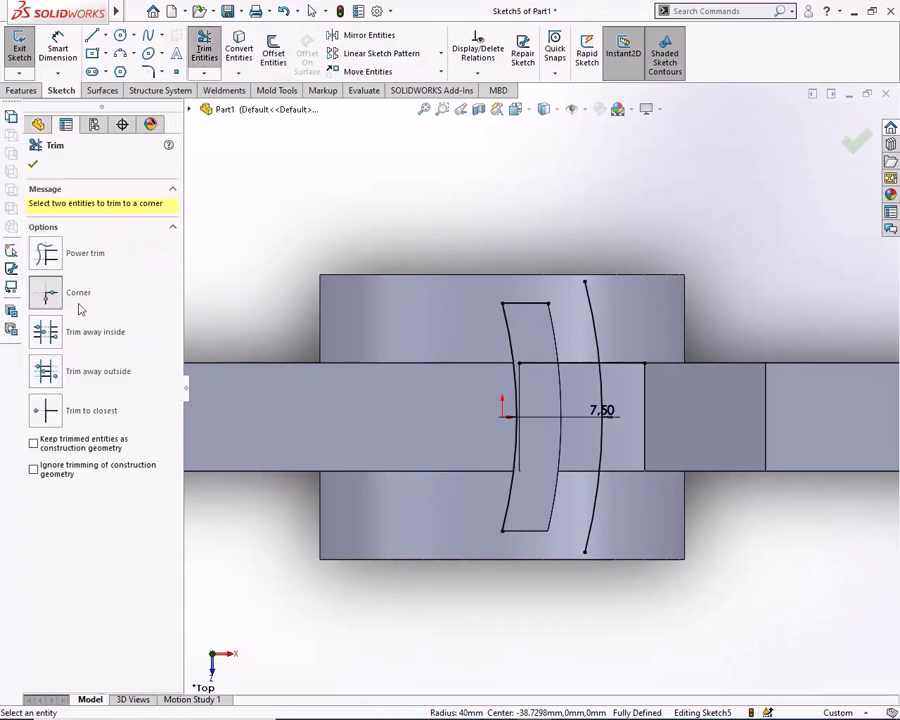
click(530, 305)
click(596, 333)
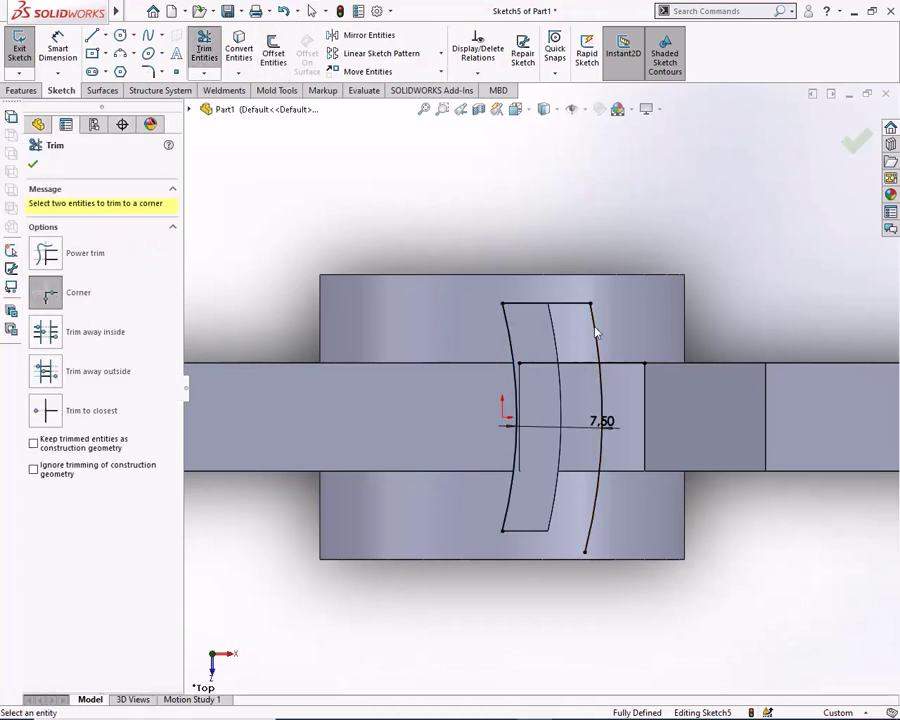
click(573, 362)
click(515, 345)
click(575, 366)
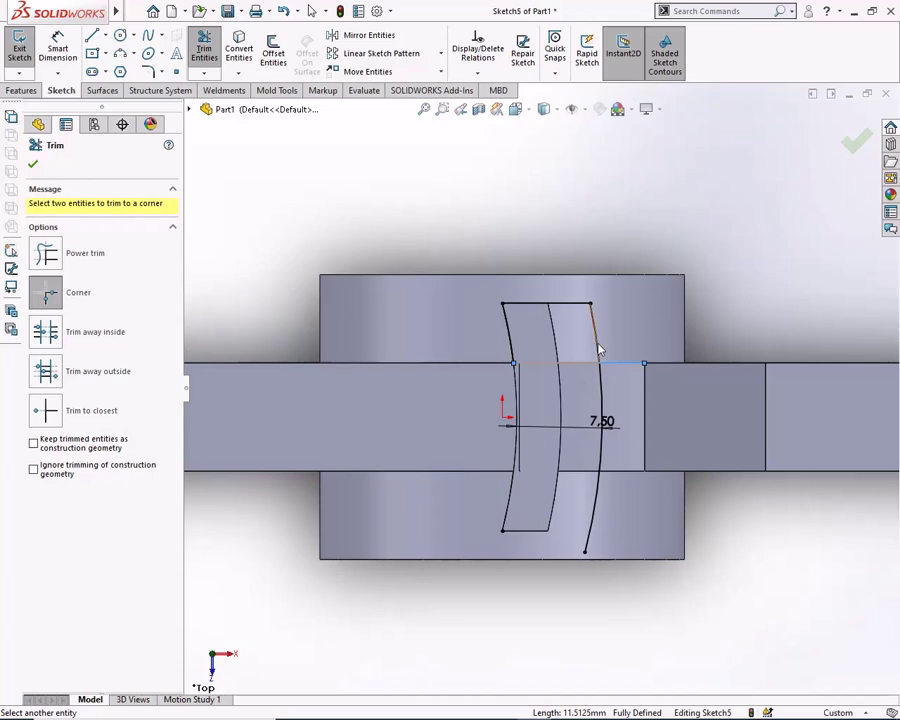
click(596, 345)
click(34, 167)
click(21, 90)
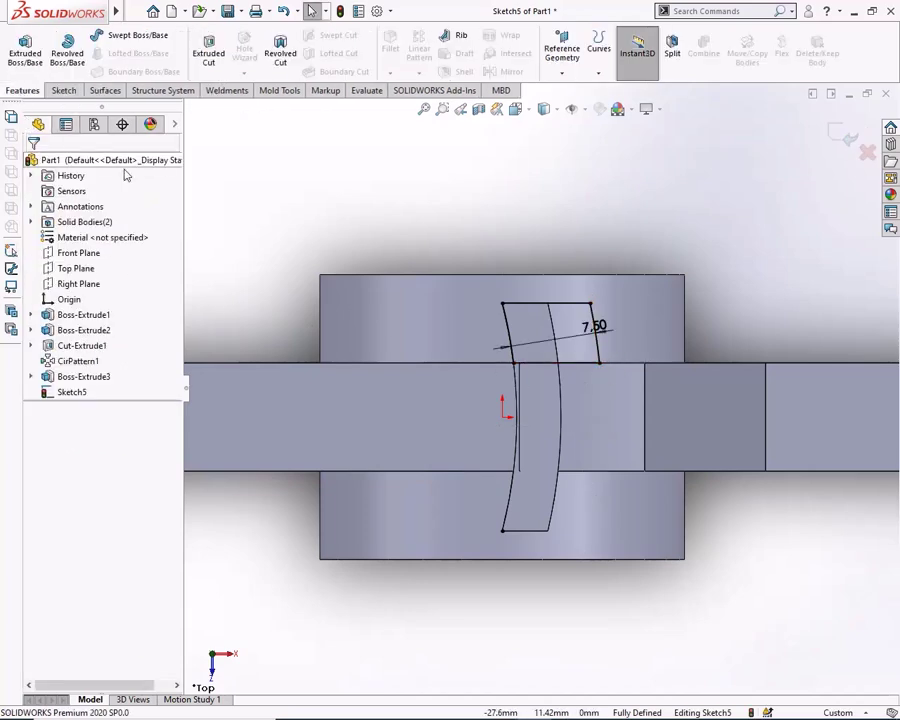
Step: Extrude Sketch5 from a 52 mm offset up to the chosen face, merging only with Boss-Extrude3
click(33, 57)
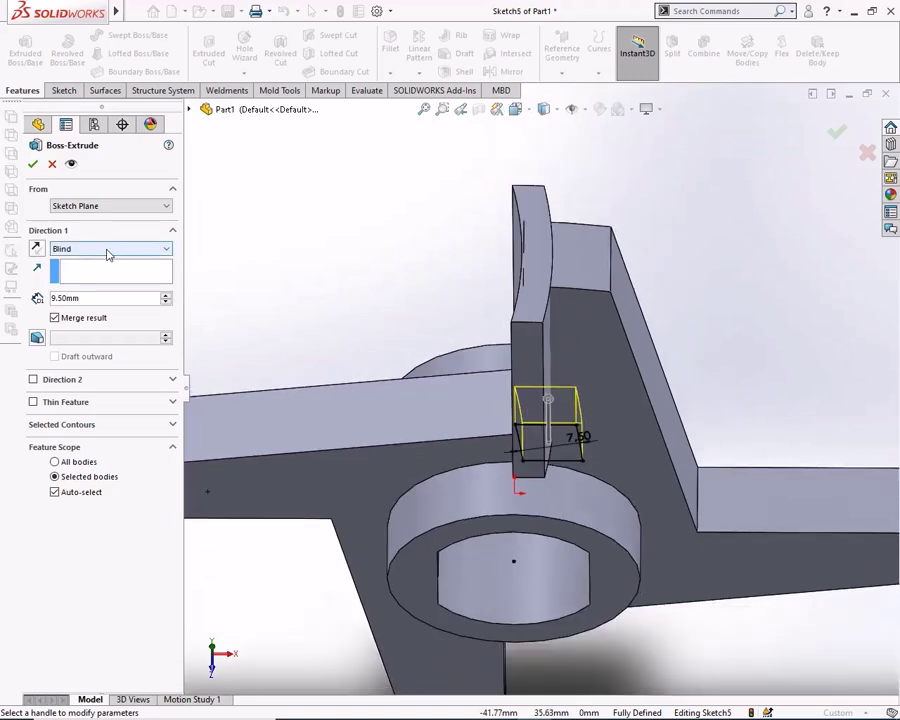
click(106, 205)
click(97, 245)
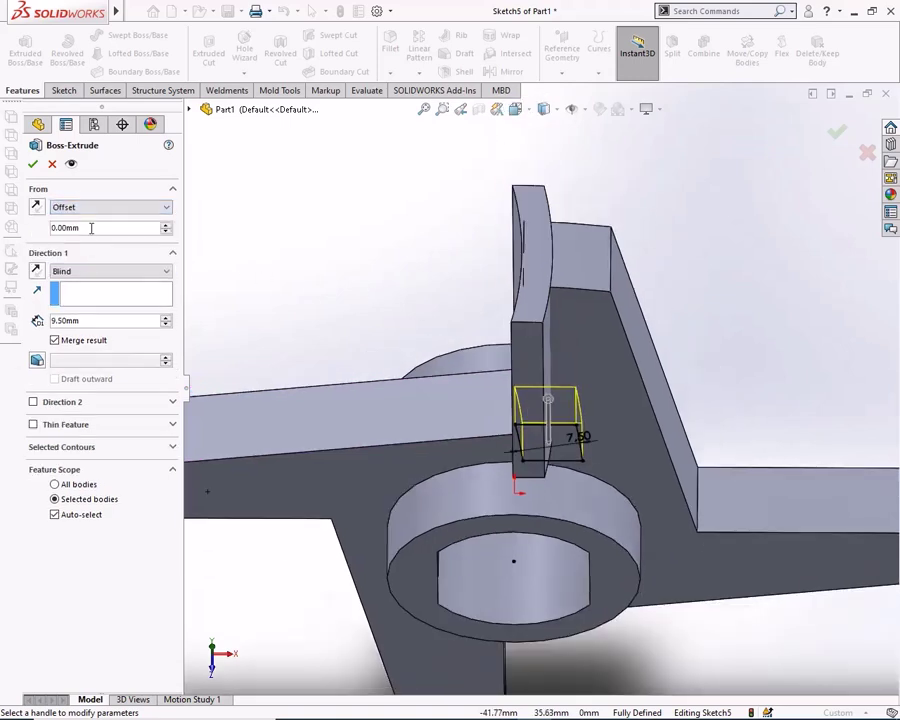
text(52)
key(Return)
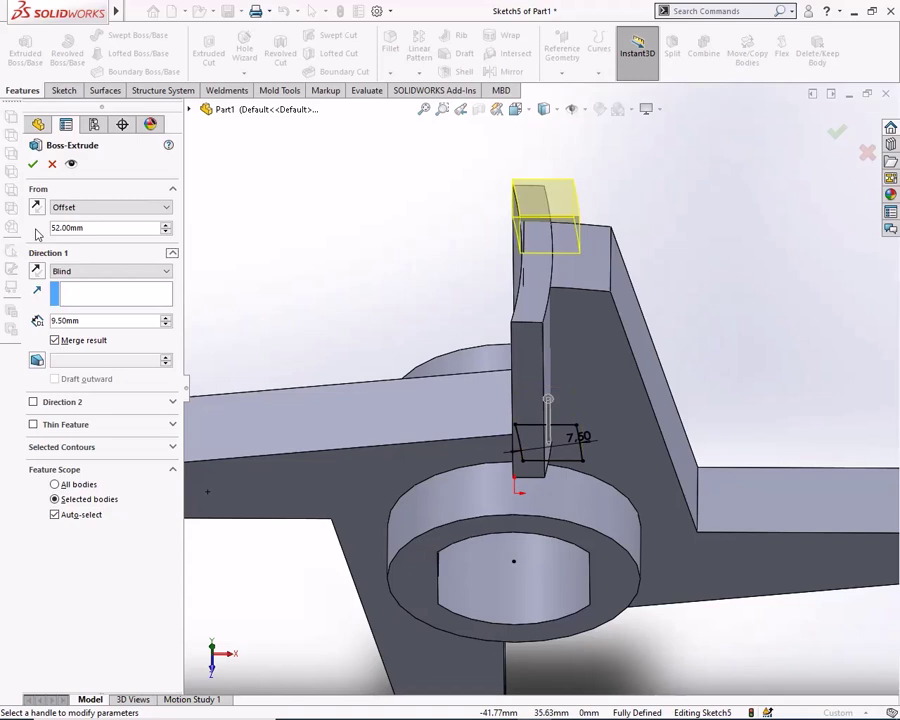
click(80, 277)
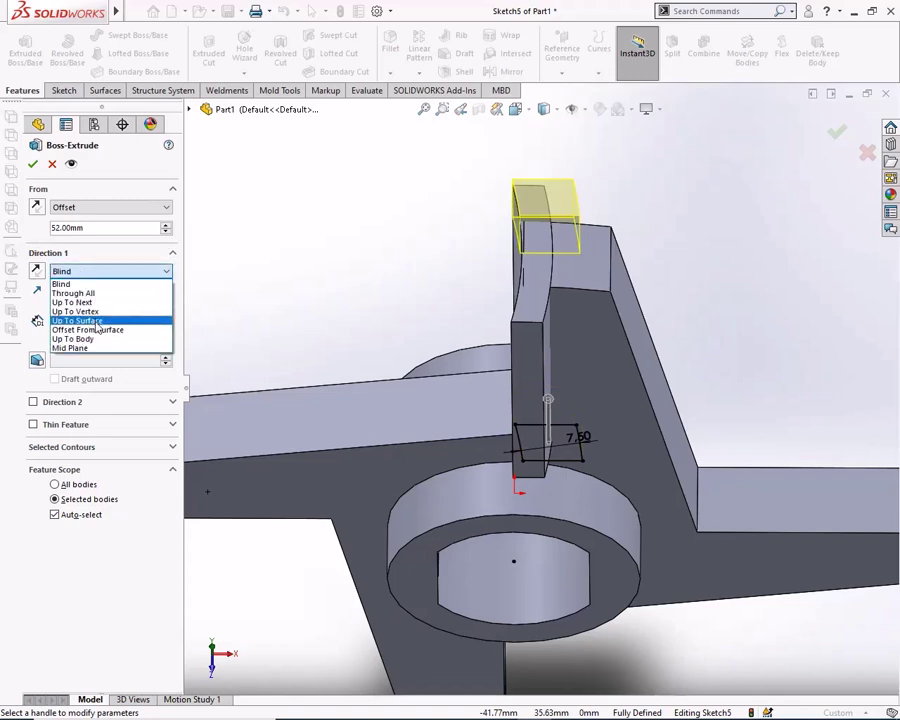
click(80, 318)
click(544, 201)
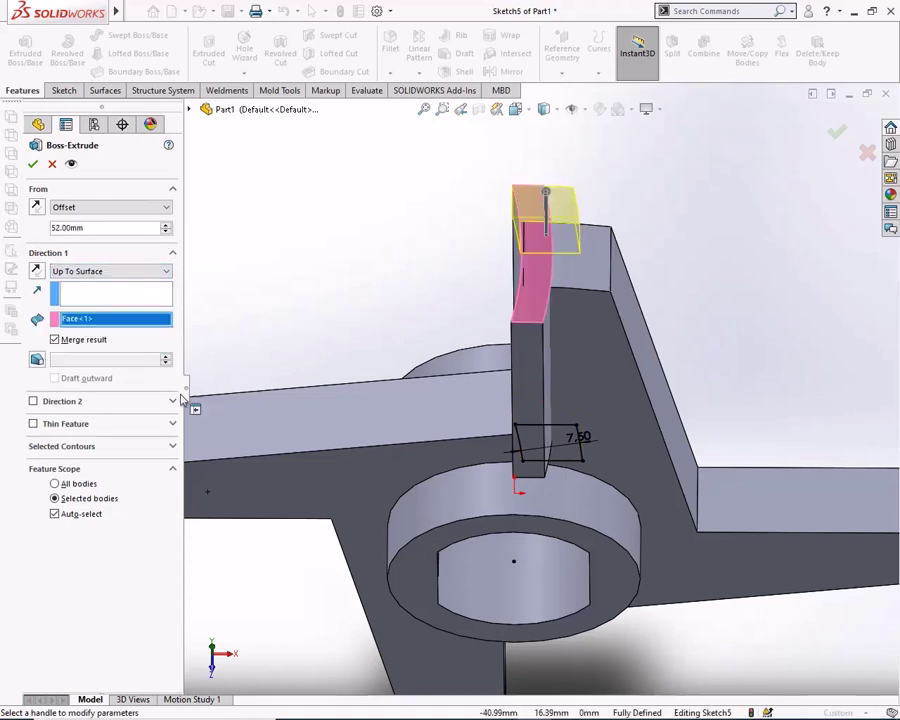
click(56, 514)
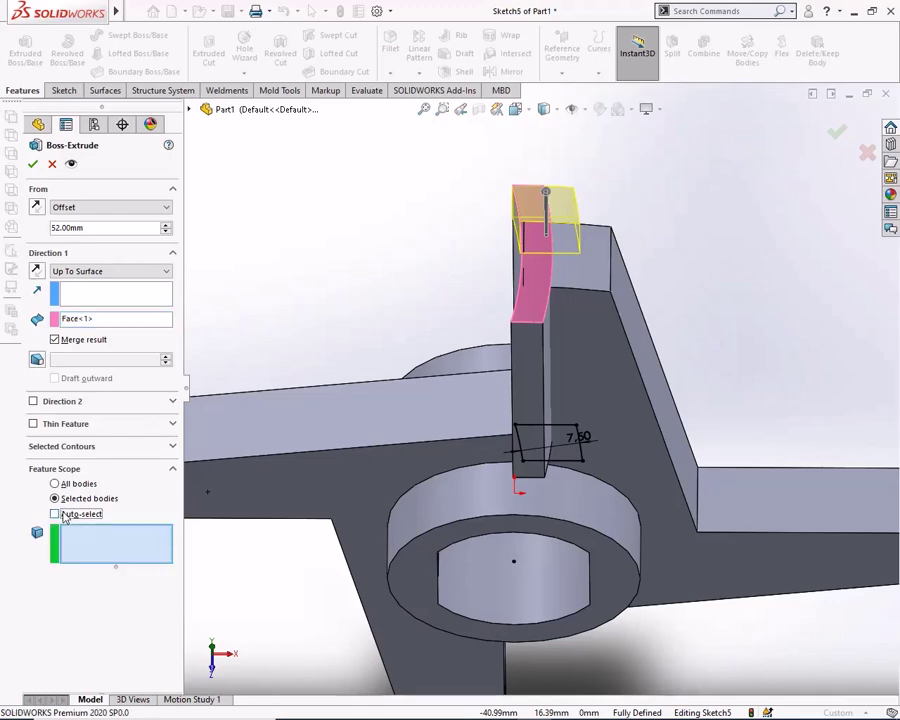
click(524, 347)
click(32, 163)
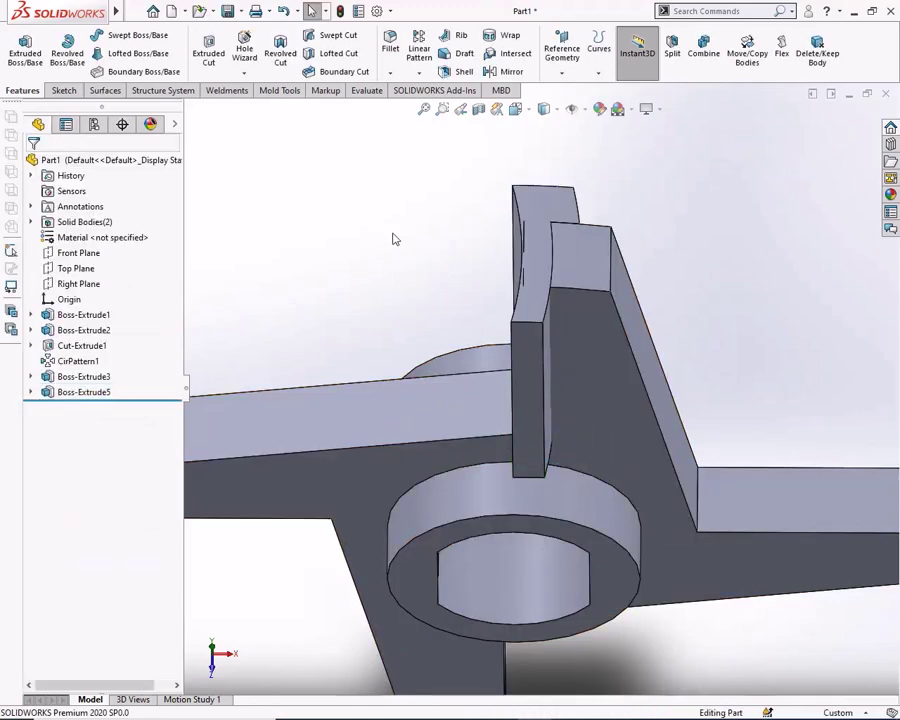
mouse_move(394, 237)
middle_down()
mouse_move(338, 245)
mouse_move(414, 286)
mouse_move(330, 294)
mouse_move(337, 341)
middle_up()
Step: Chamfer the lip's inner edge at 3.7 mm distance and 55° angle
scroll(566, 328, down, 3)
mouse_move(625, 291)
middle_down()
mouse_move(629, 281)
mouse_move(645, 301)
mouse_move(643, 223)
mouse_move(620, 214)
middle_up()
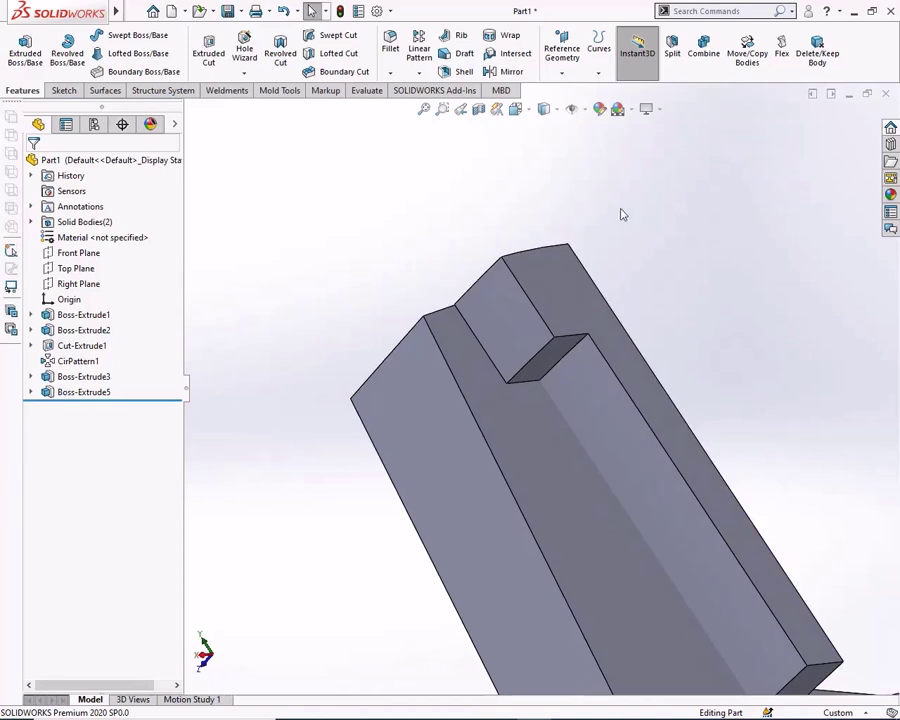
click(391, 77)
click(392, 106)
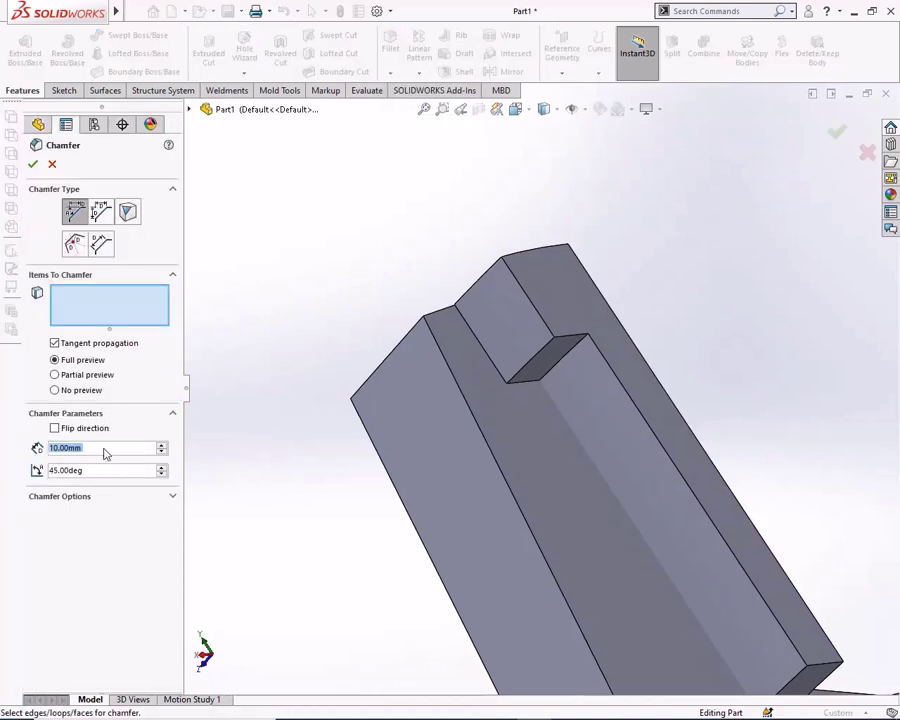
text(3)
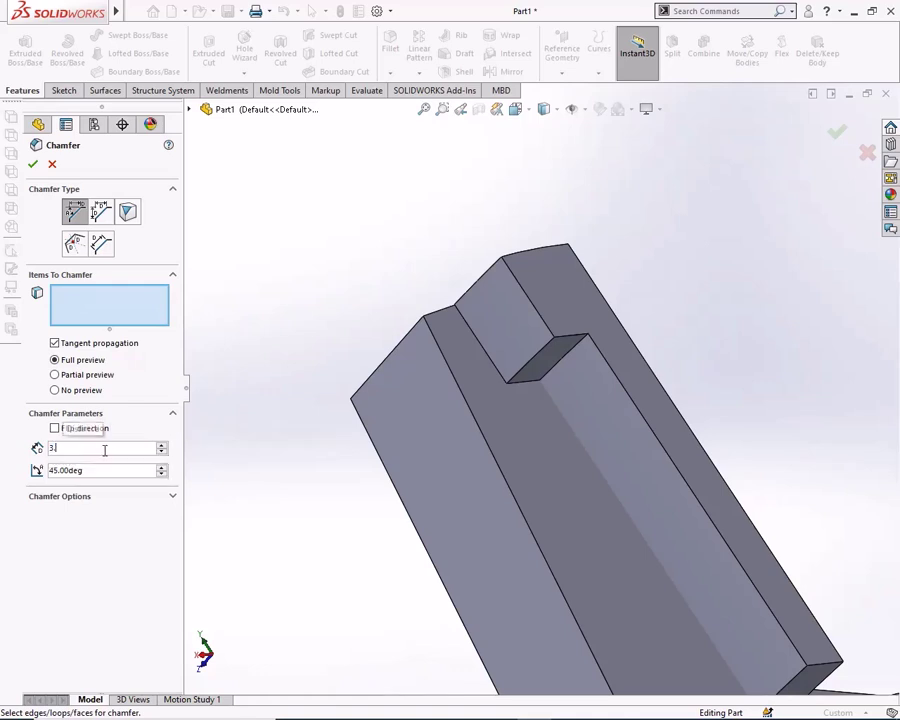
text(.7)
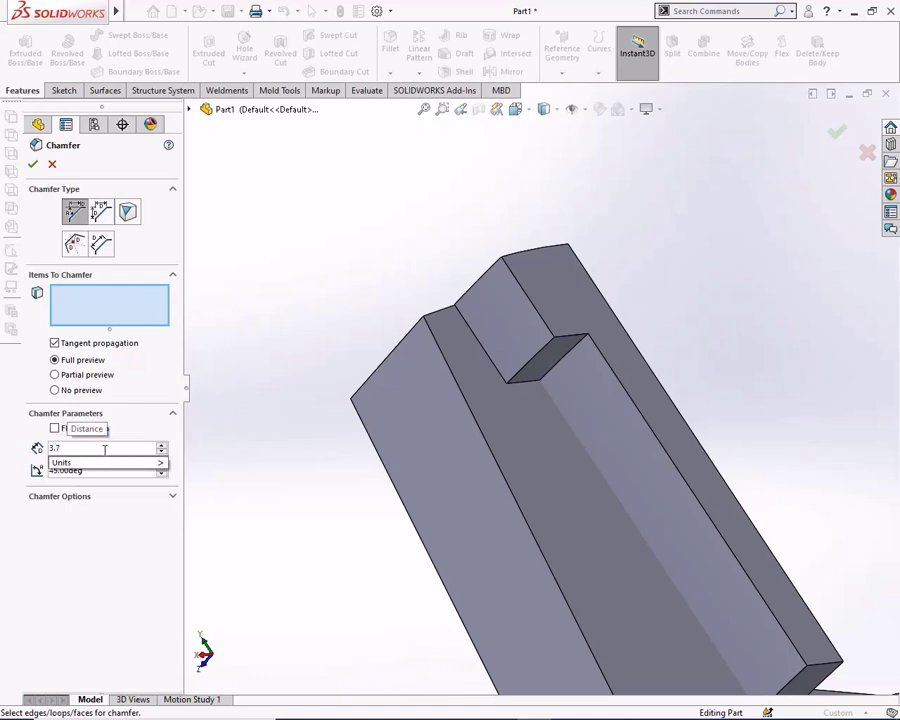
click(535, 365)
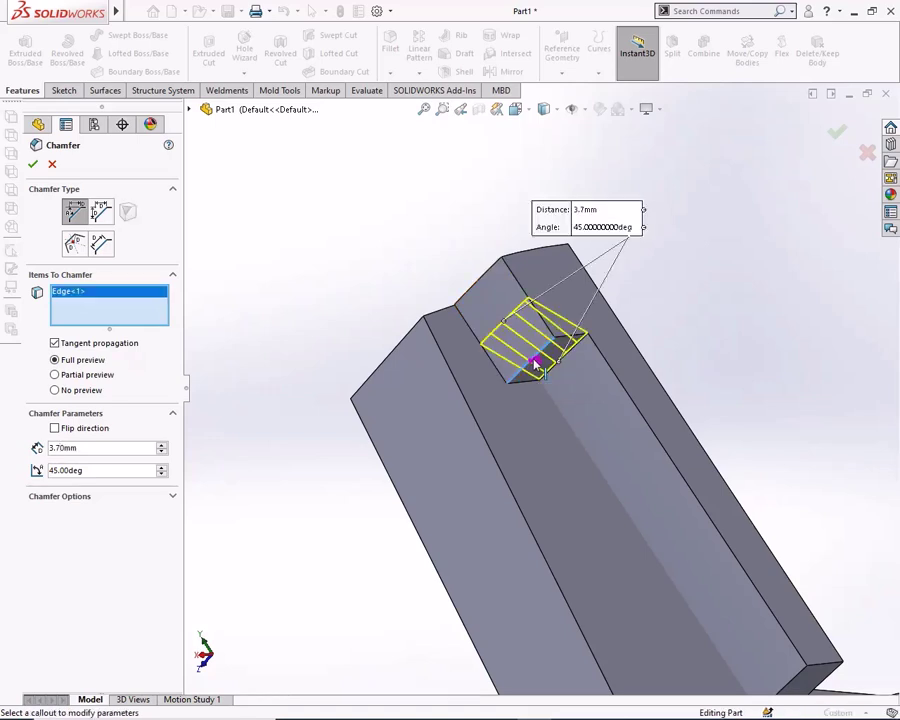
mouse_move(535, 365)
middle_down()
mouse_move(502, 371)
mouse_move(558, 298)
middle_up()
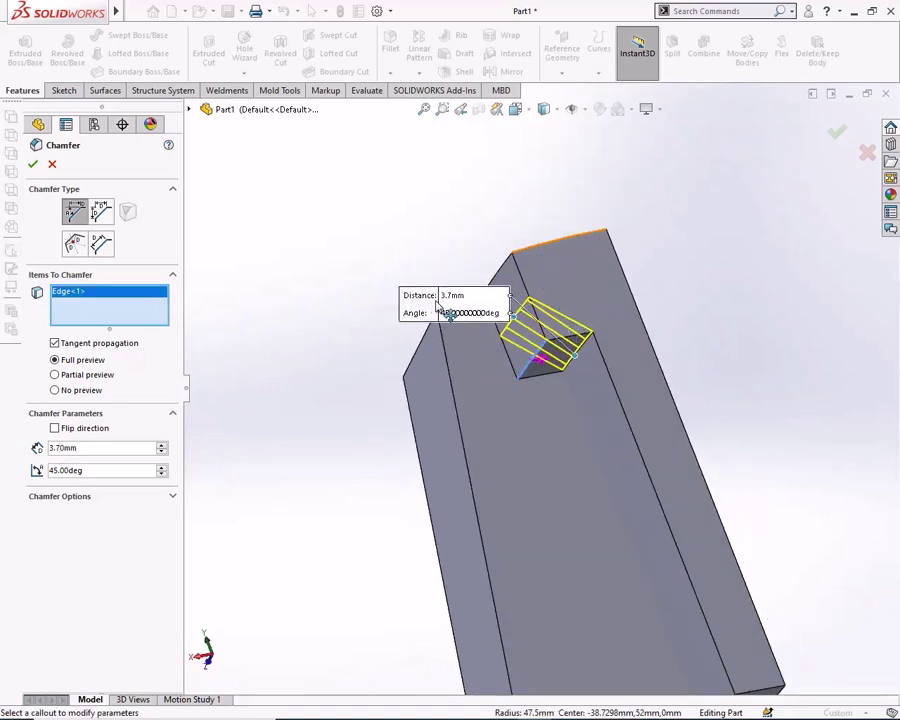
drag(436, 303, 405, 382)
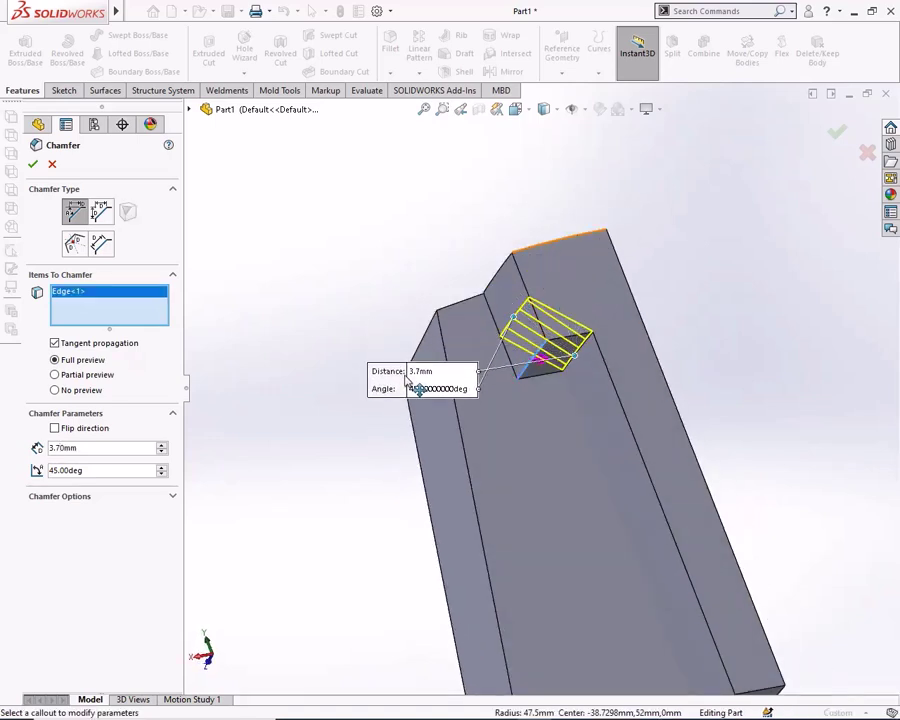
click(163, 471)
click(163, 471)
click(163, 471)
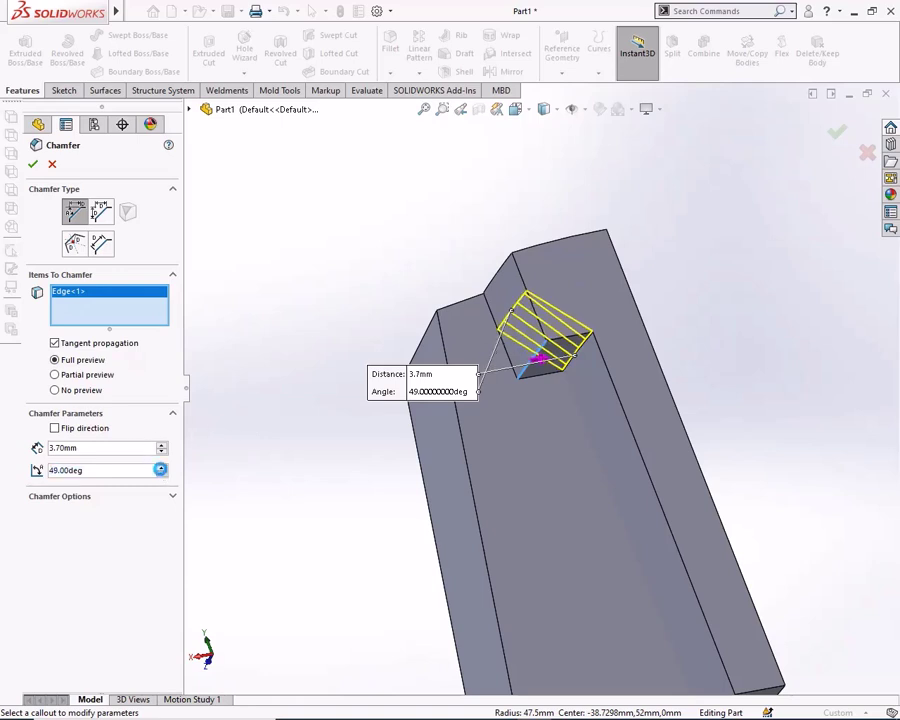
click(163, 471)
click(163, 471)
click(163, 471)
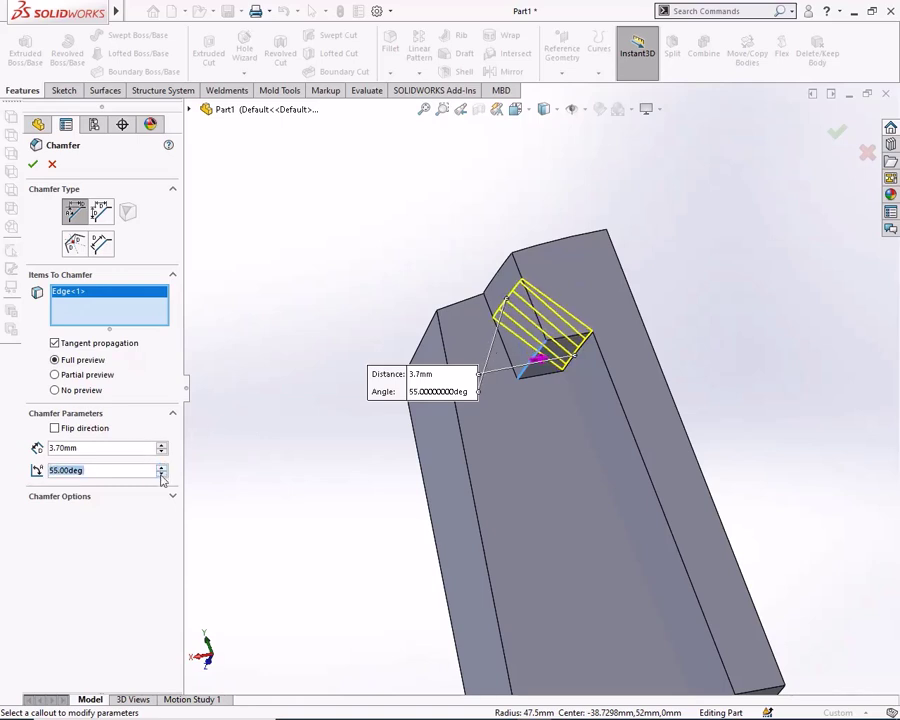
click(34, 166)
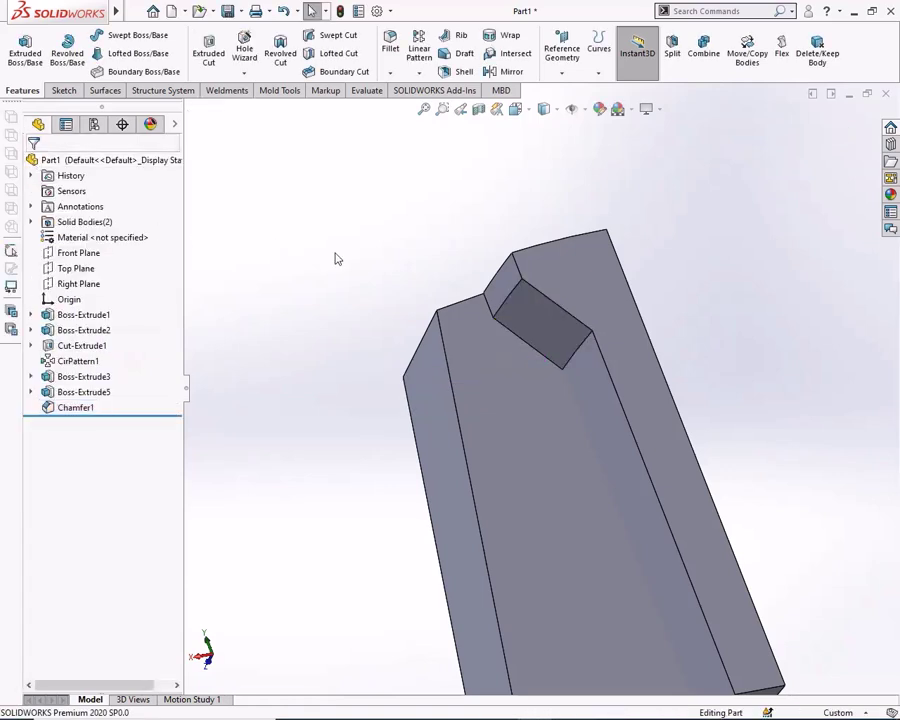
middle_drag(335, 257, 463, 298)
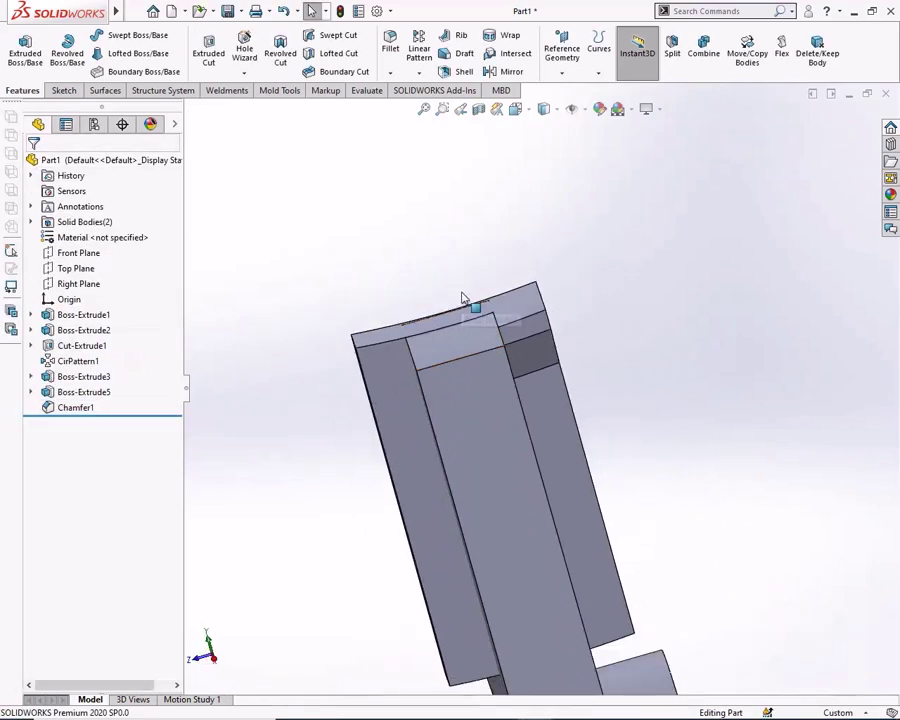
Step: Round the first lip edge with a 7 mm fillet
click(390, 50)
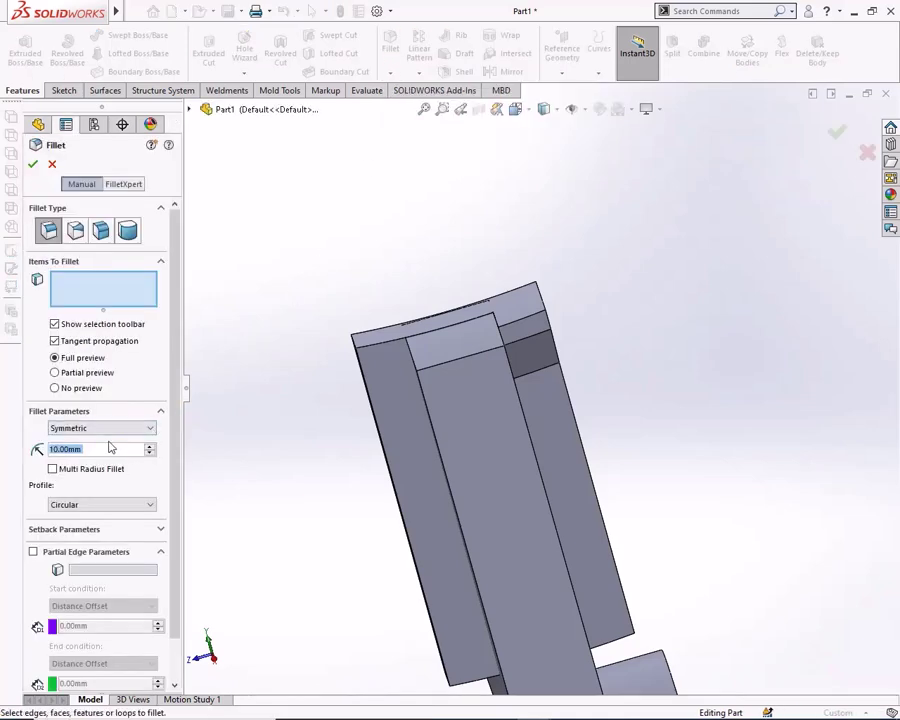
text(7)
key(Return)
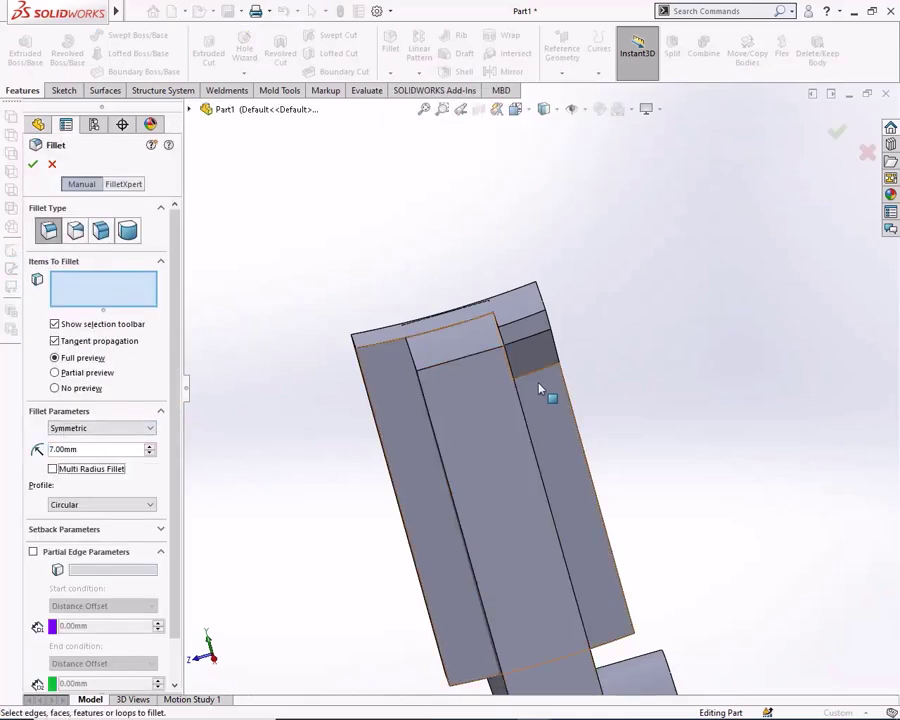
middle_drag(539, 389, 494, 412)
click(532, 372)
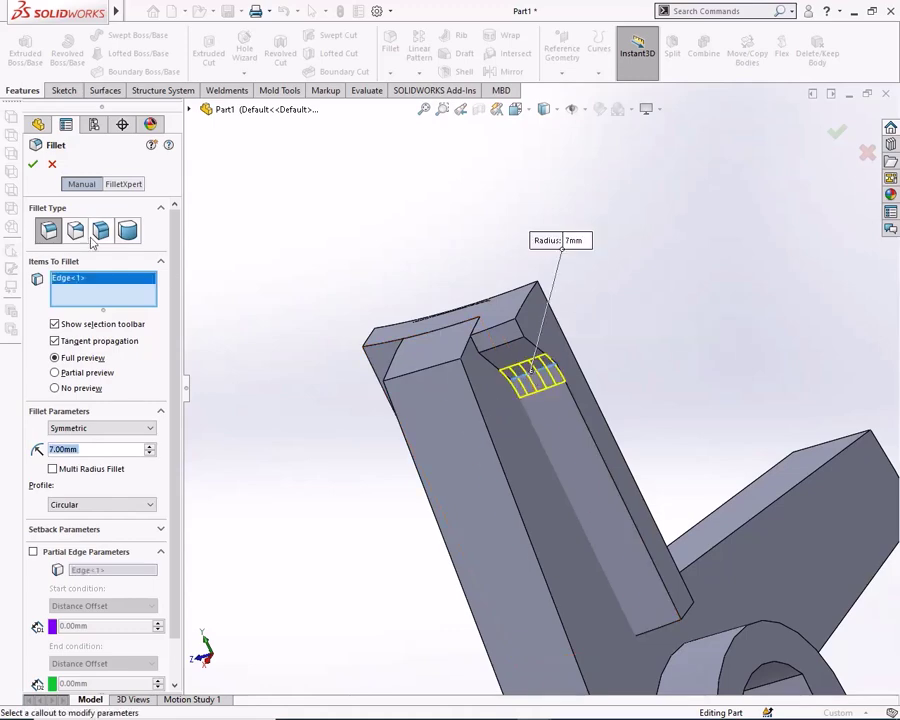
click(33, 166)
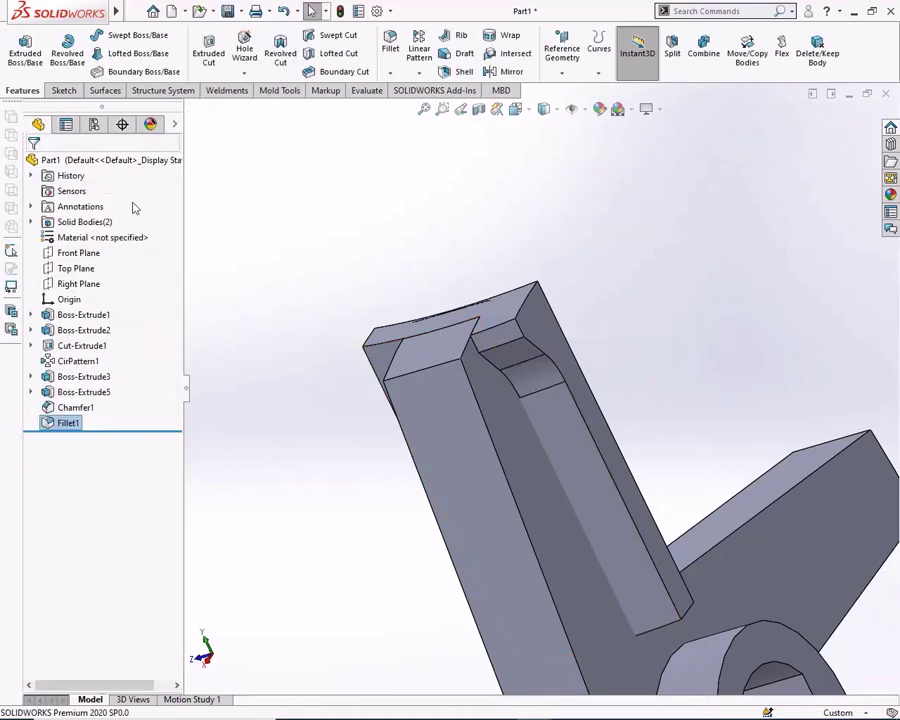
Step: Round the second lip edge with a 3 mm fillet
click(391, 40)
text(3.0mm)
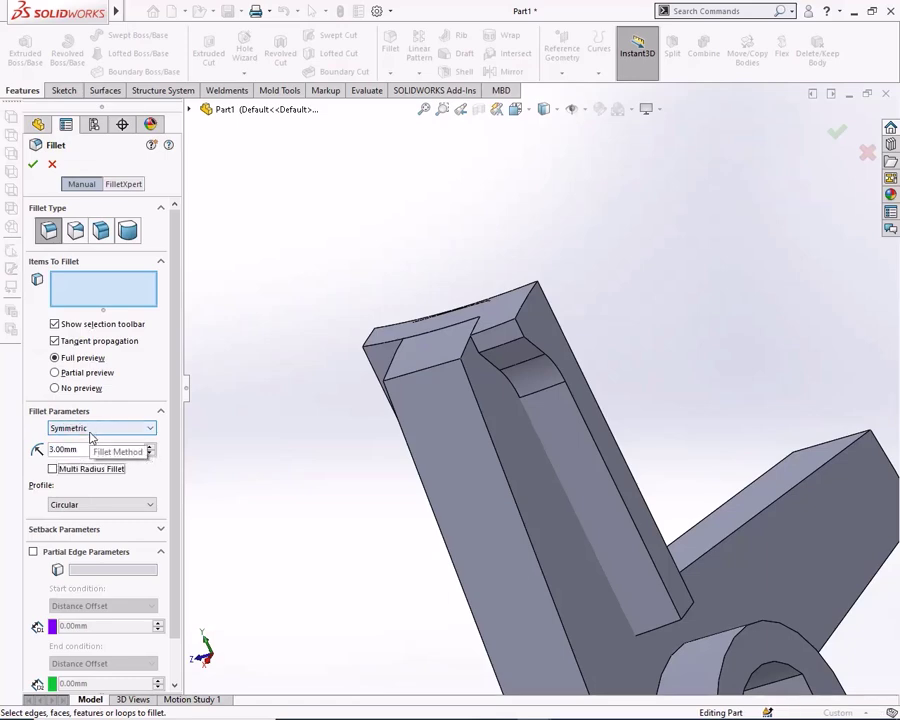
click(512, 345)
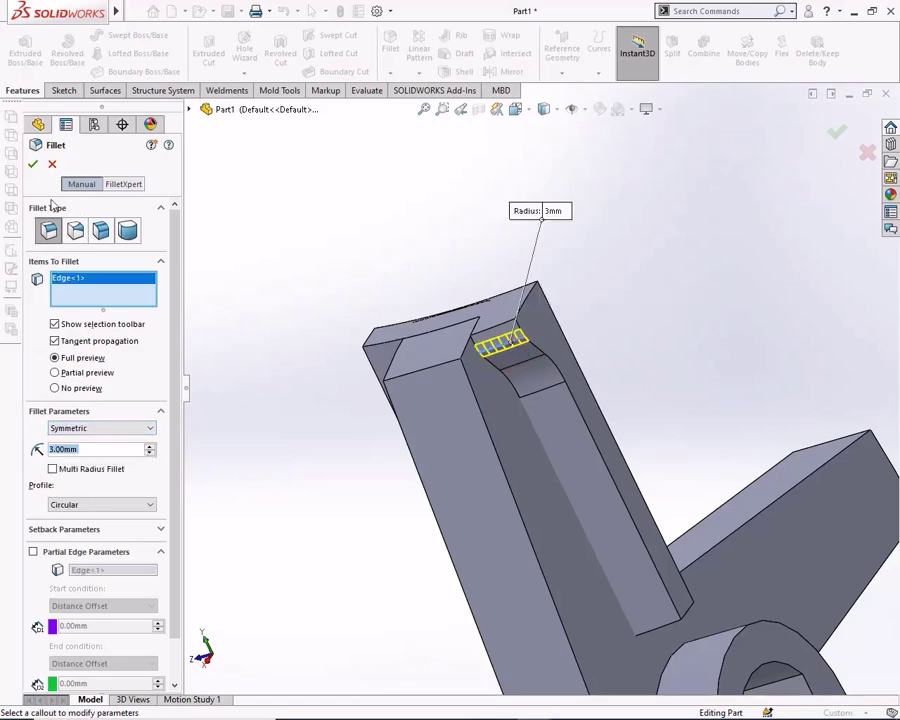
click(33, 165)
mouse_move(318, 240)
middle_down()
mouse_move(516, 284)
mouse_move(555, 425)
middle_up()
ctrl+middle_drag(629, 547, 670, 397)
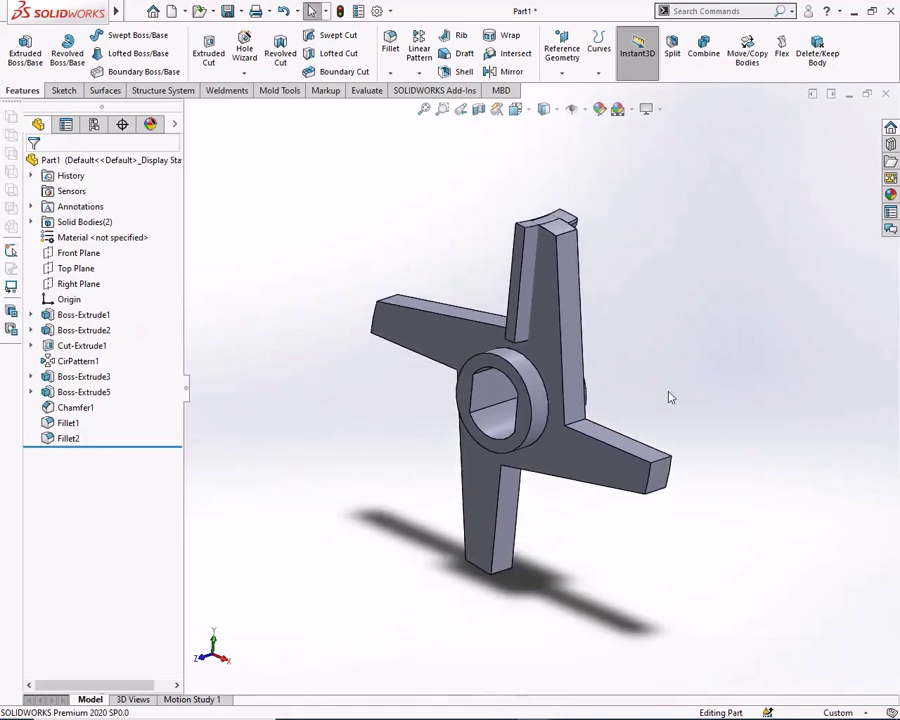
Step: Circular-pattern the filleted lip body around the hub face, 4 instances over 360°
click(419, 72)
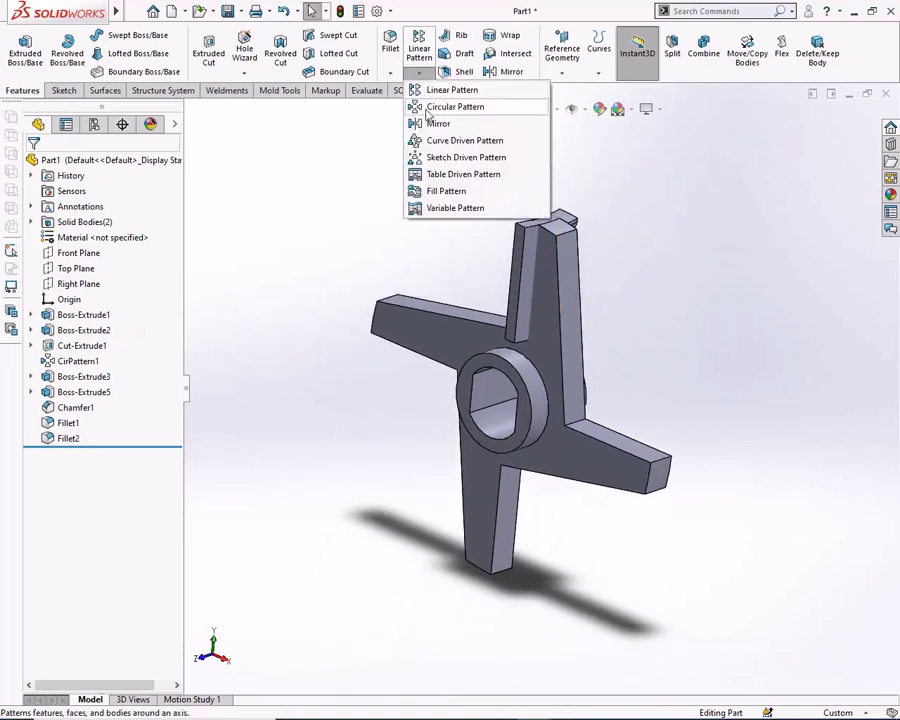
click(455, 104)
click(34, 437)
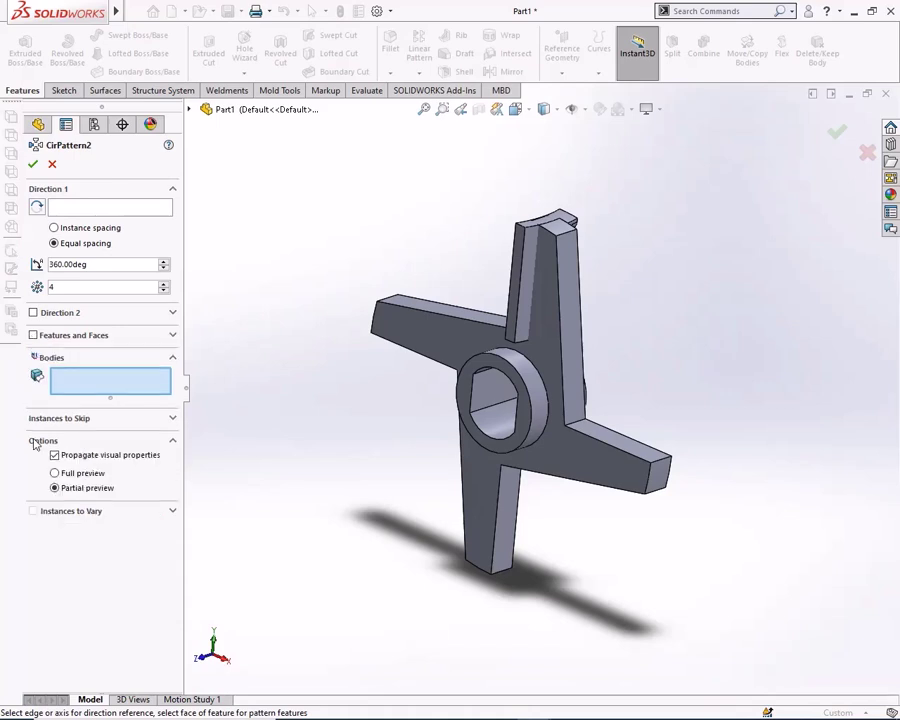
click(526, 265)
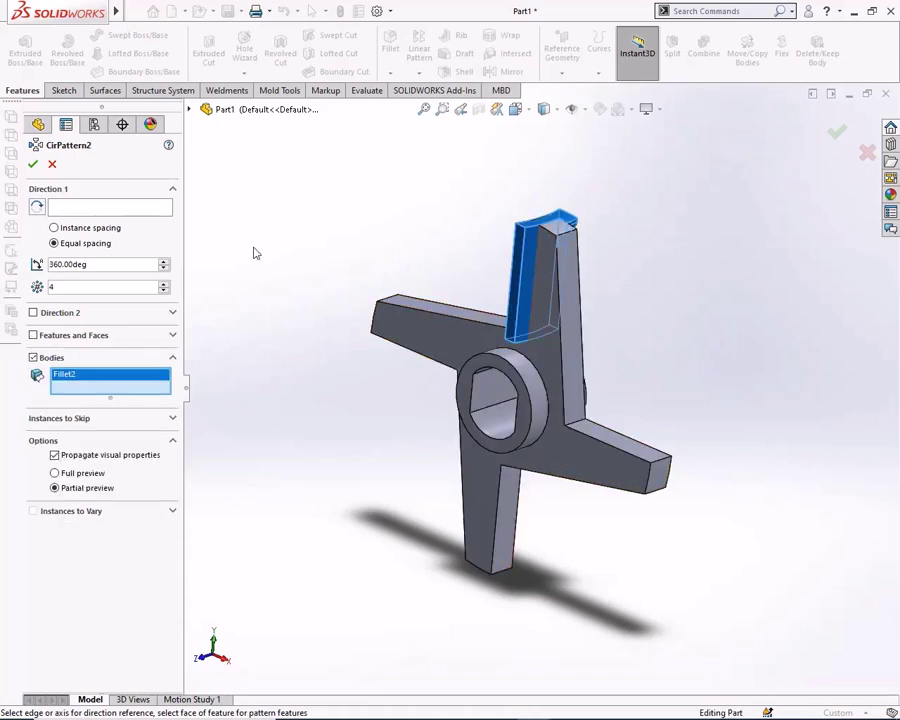
click(125, 211)
click(540, 391)
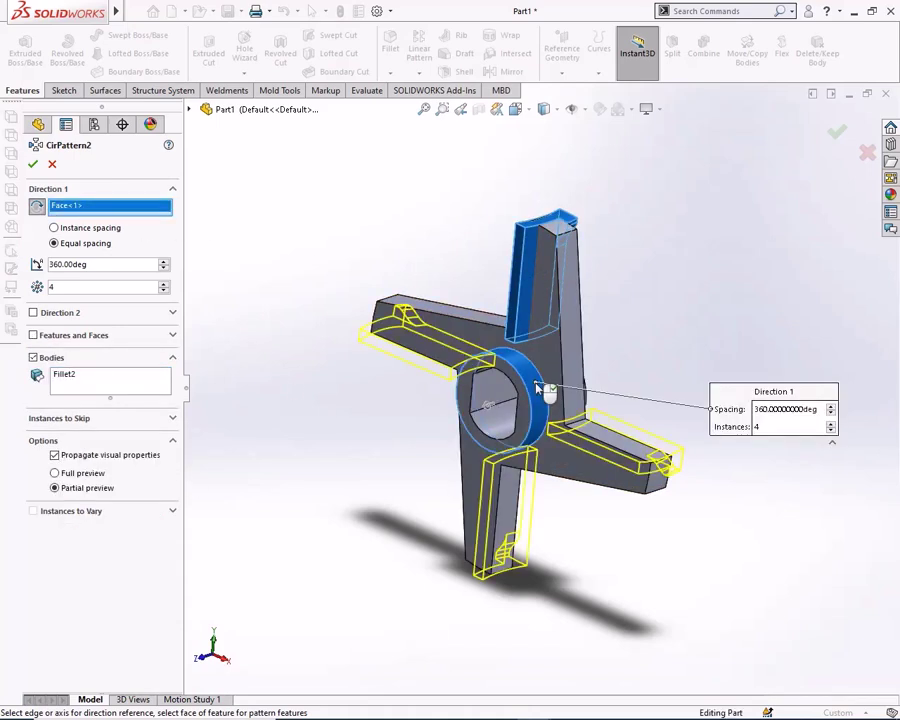
click(33, 165)
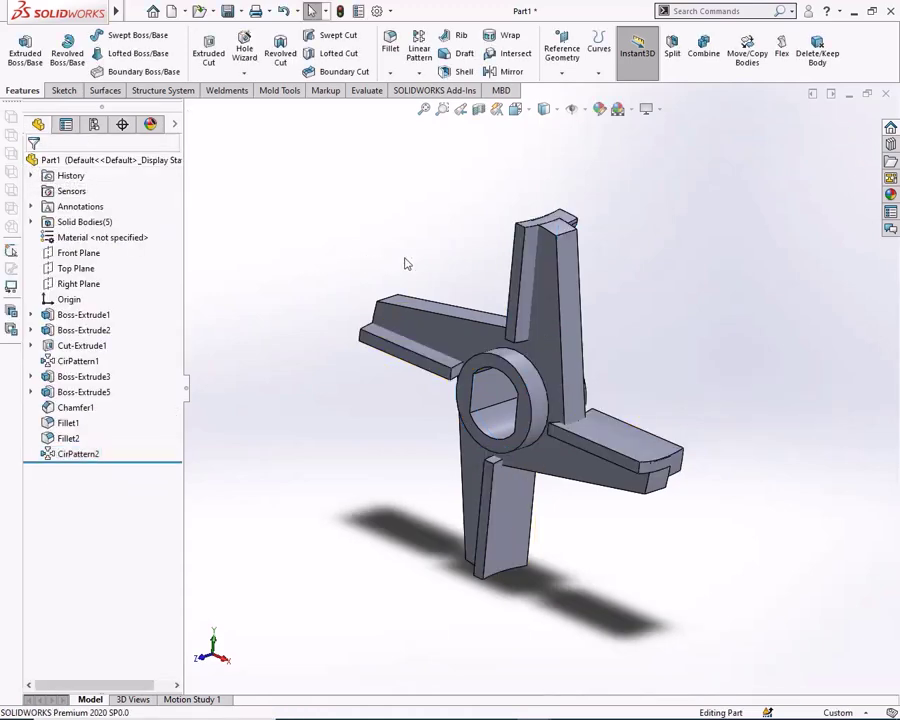
Step: Combine the main blade body and the four lip bodies with Add into one solid
mouse_move(404, 261)
middle_down()
mouse_move(333, 287)
mouse_move(431, 224)
middle_up()
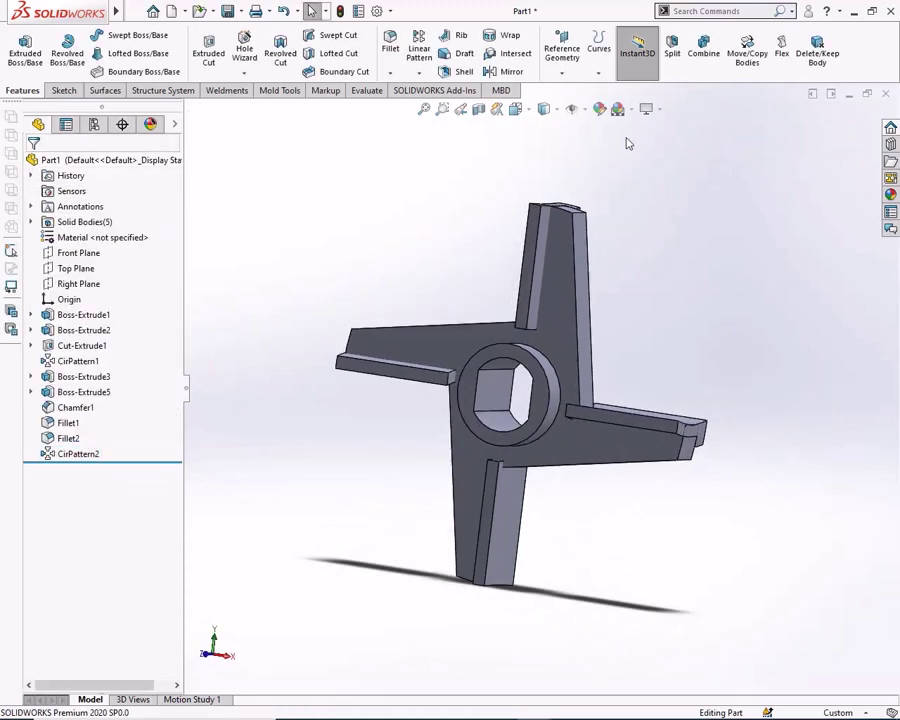
click(702, 55)
click(558, 280)
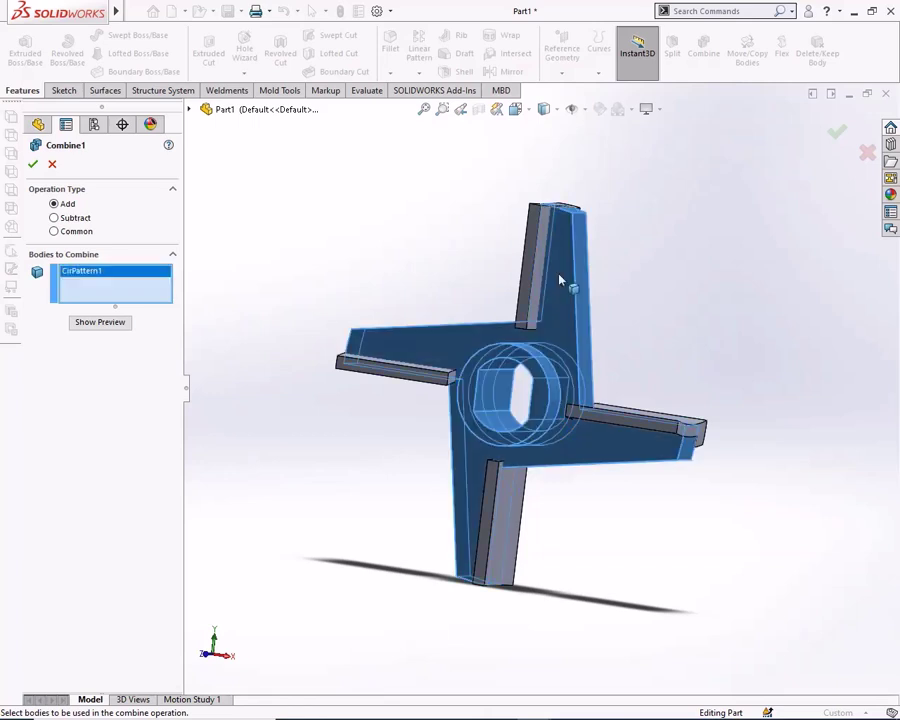
click(543, 272)
click(438, 388)
click(516, 512)
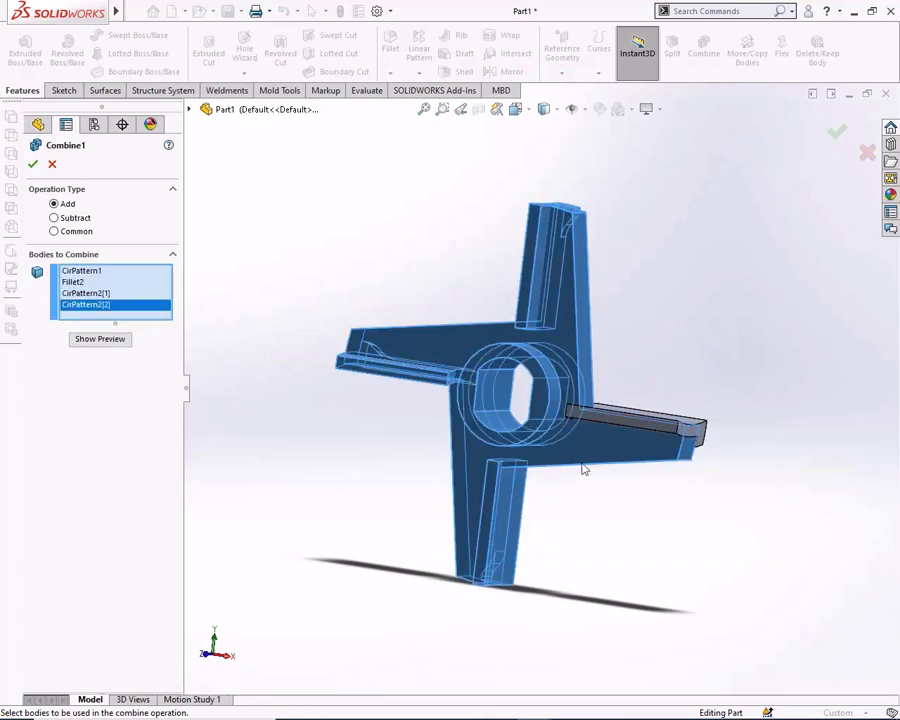
click(565, 428)
click(80, 353)
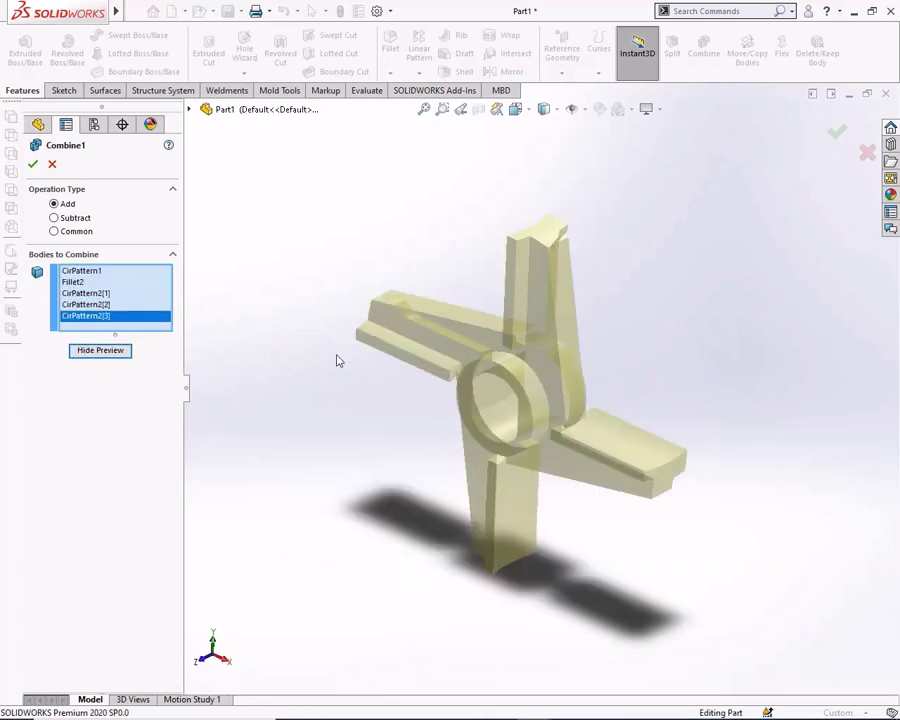
click(33, 165)
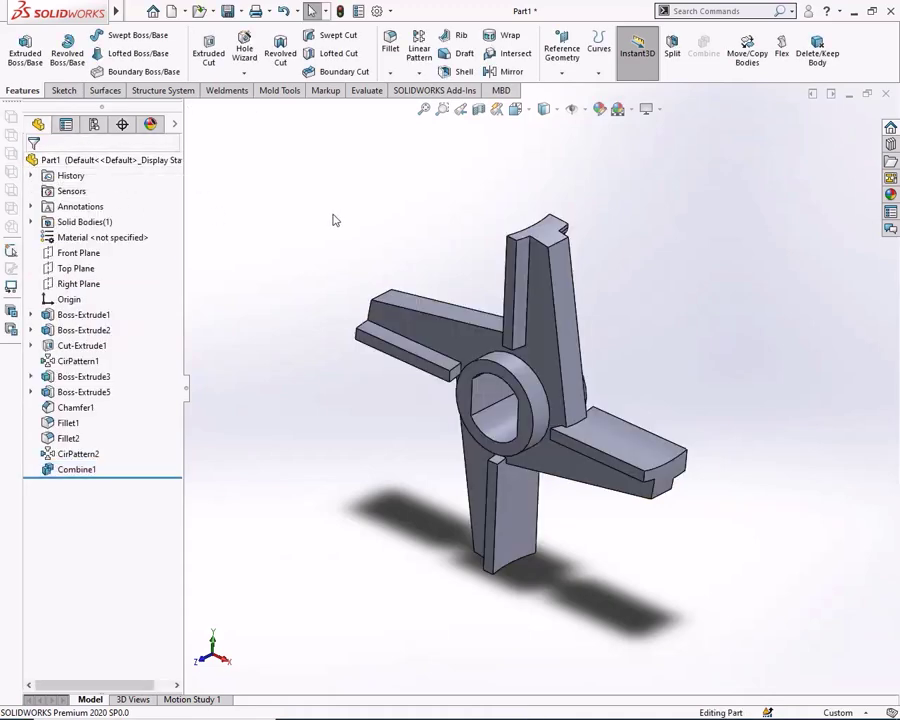
Step: Apply an 8 mm fillet to the tip edges of the top, right, left and bottom arms
click(391, 48)
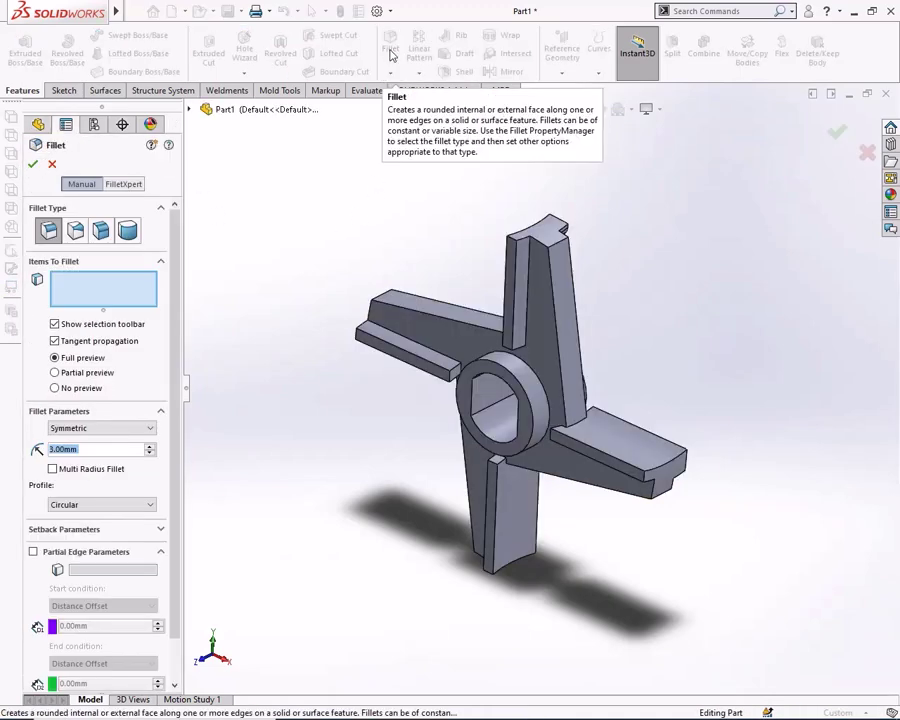
text(8)
key(Return)
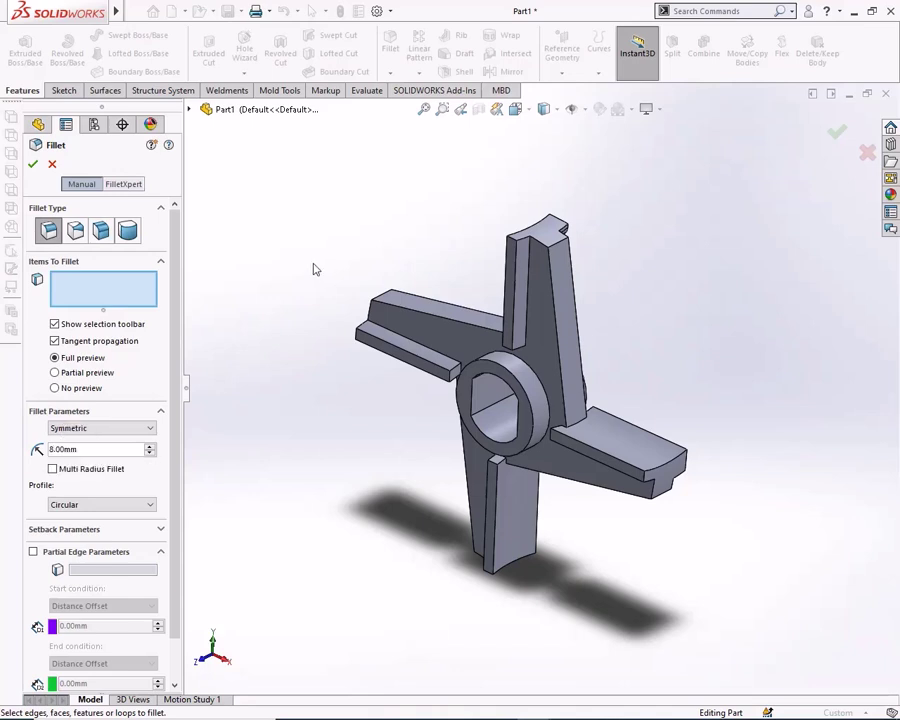
click(559, 249)
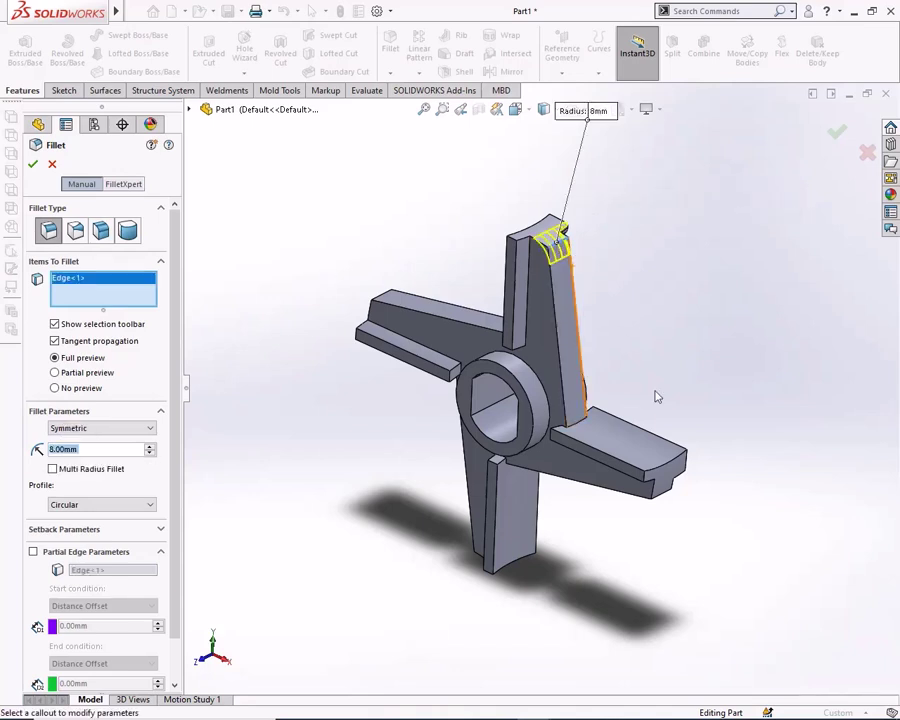
click(667, 497)
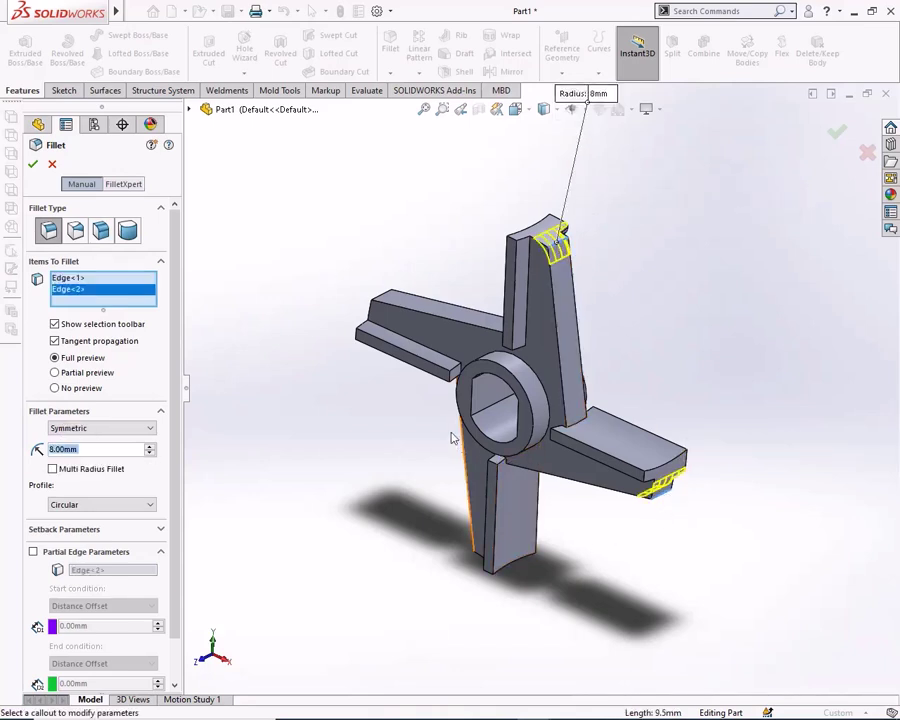
click(381, 302)
mouse_move(381, 302)
middle_down()
mouse_move(482, 526)
mouse_move(572, 512)
mouse_move(603, 456)
middle_up()
click(507, 522)
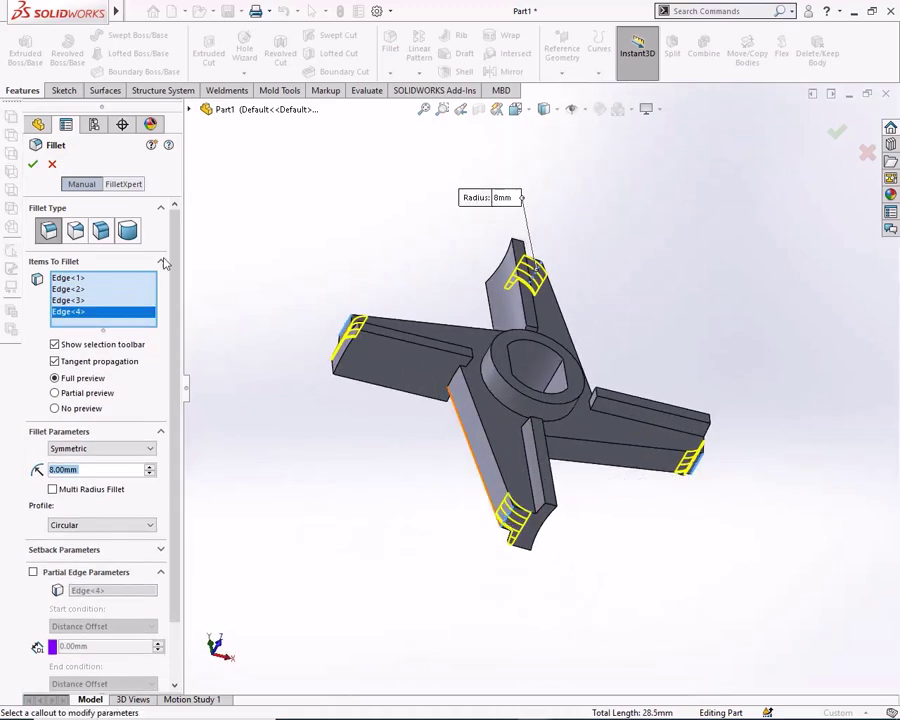
click(33, 165)
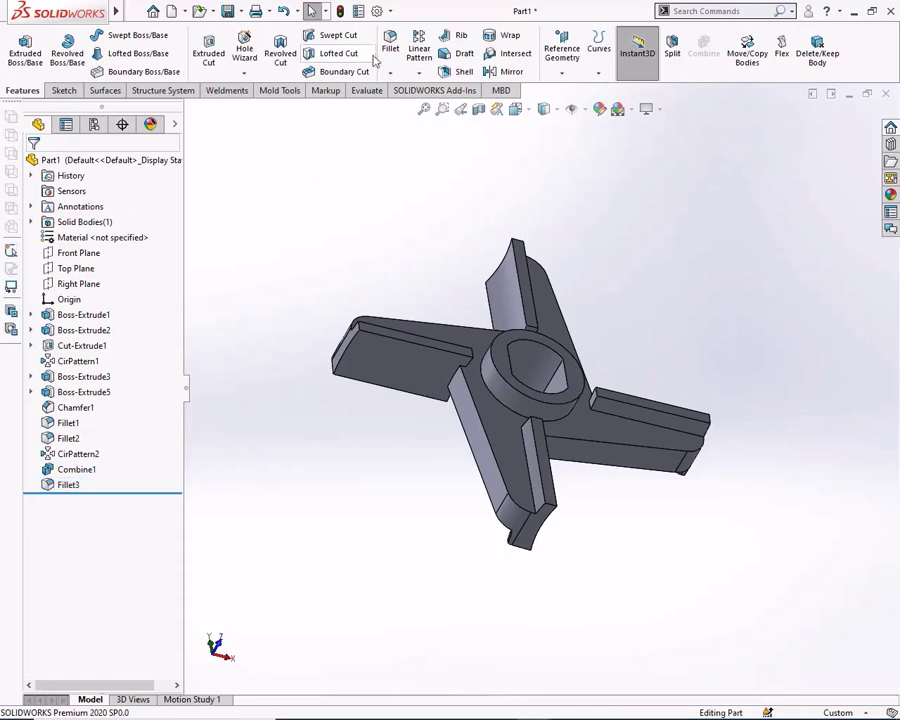
Step: Begin a 1 mm fillet by picking four cutting-lip edges around the blade
click(391, 55)
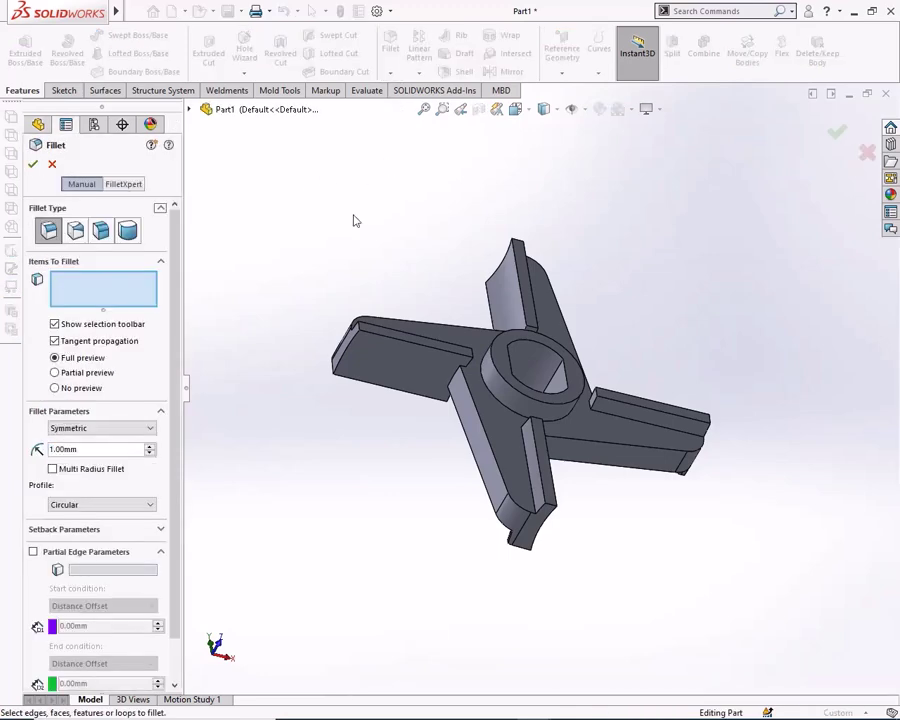
mouse_move(443, 245)
middle_down()
mouse_move(402, 315)
mouse_move(338, 327)
middle_up()
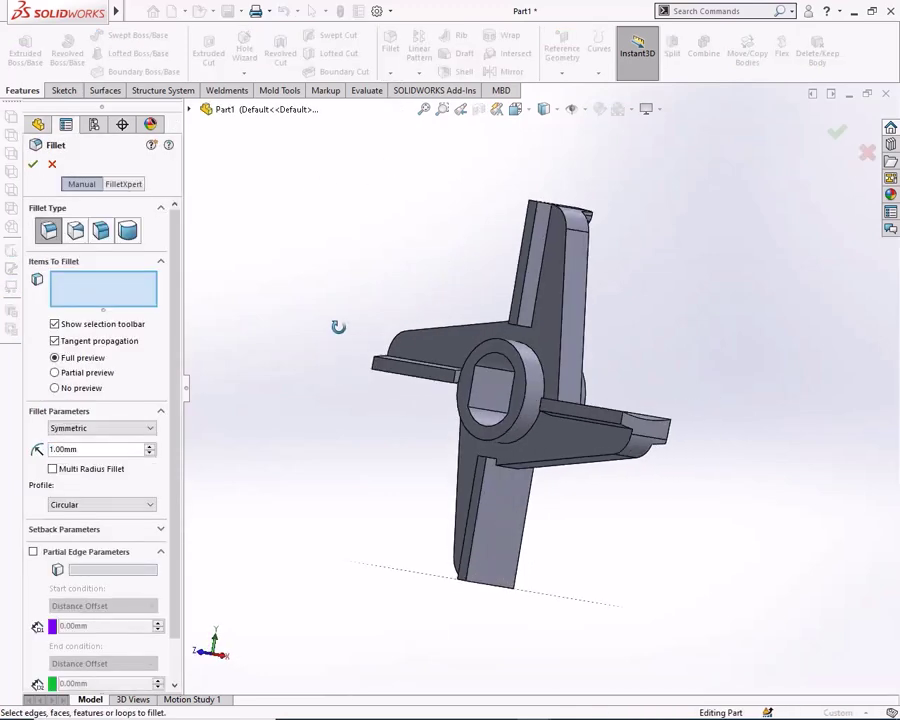
click(537, 315)
middle_drag(537, 315, 412, 309)
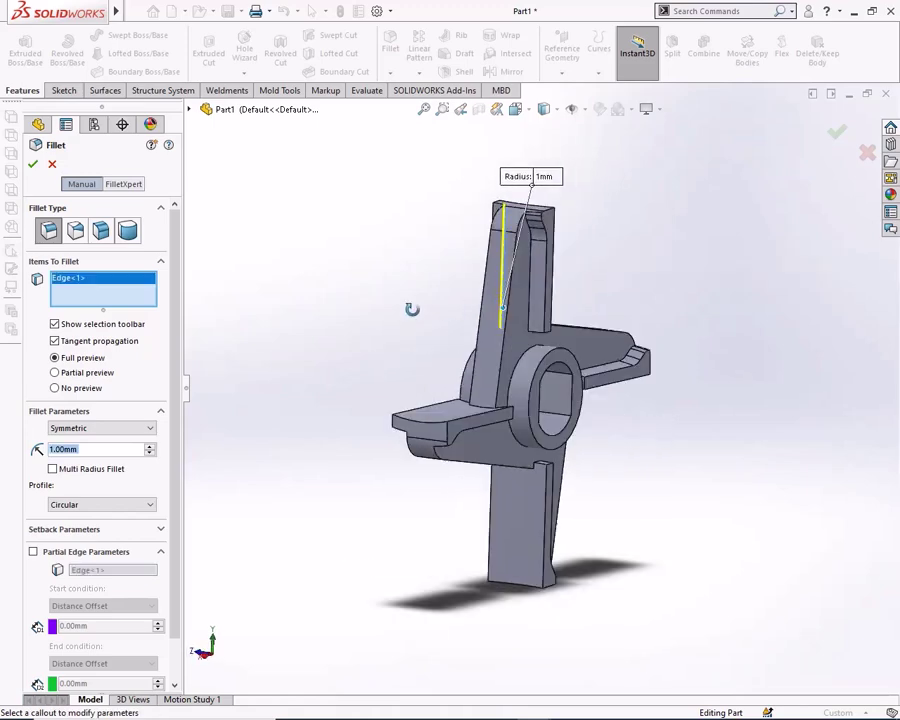
click(528, 315)
middle_drag(528, 315, 420, 345)
click(400, 348)
click(531, 318)
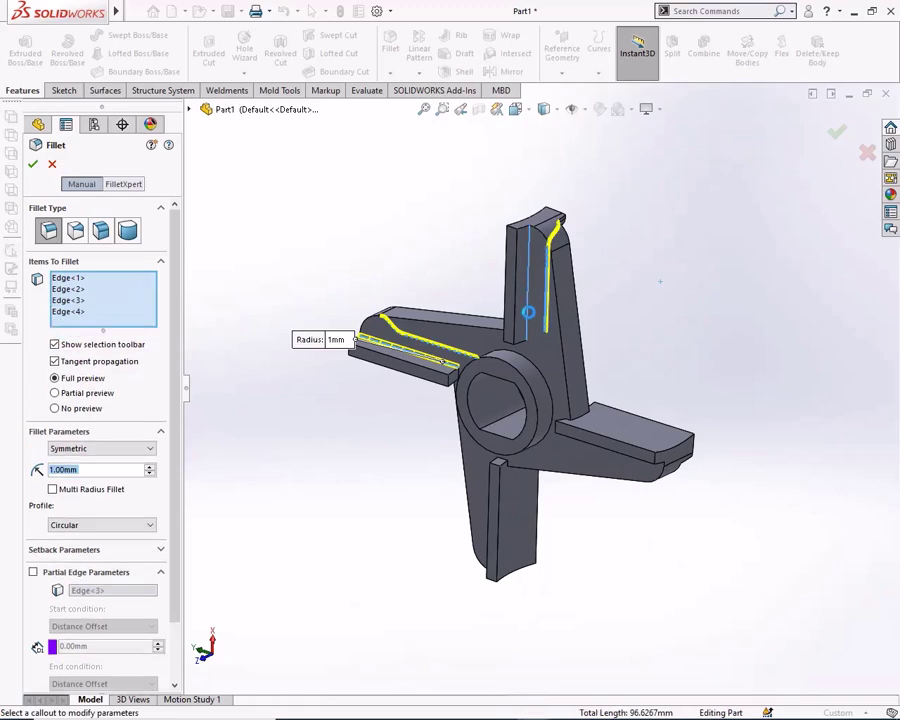
Step: Add the right arm's lip edges and further arm edges, then complete Fillet4
click(769, 269)
mouse_move(752, 378)
middle_down()
mouse_move(660, 346)
mouse_move(633, 321)
middle_up()
click(666, 350)
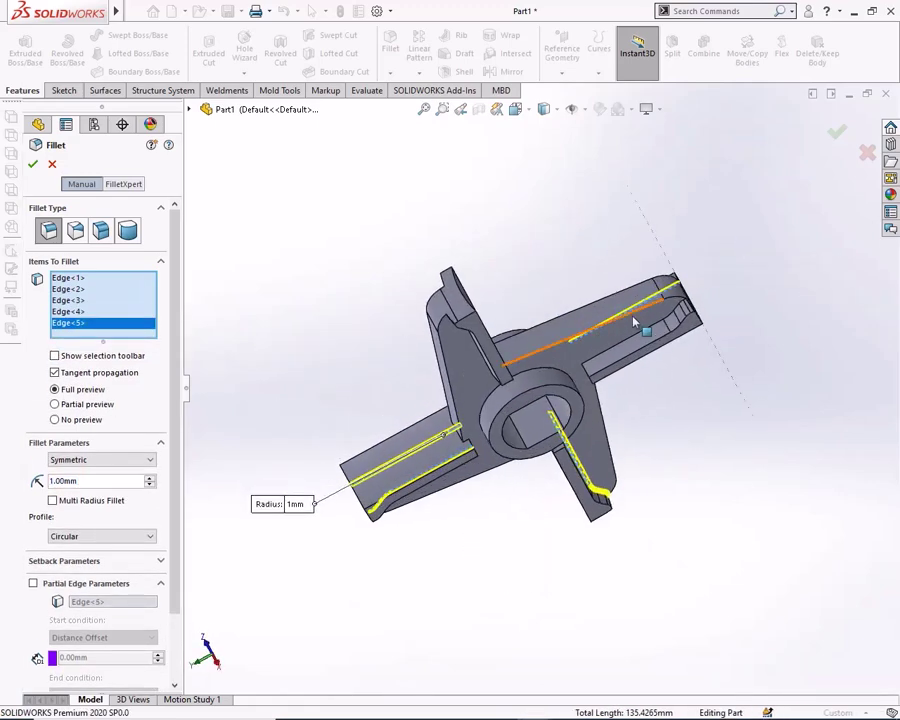
click(641, 340)
mouse_move(568, 396)
middle_down()
mouse_move(560, 340)
mouse_move(608, 386)
middle_up()
click(530, 338)
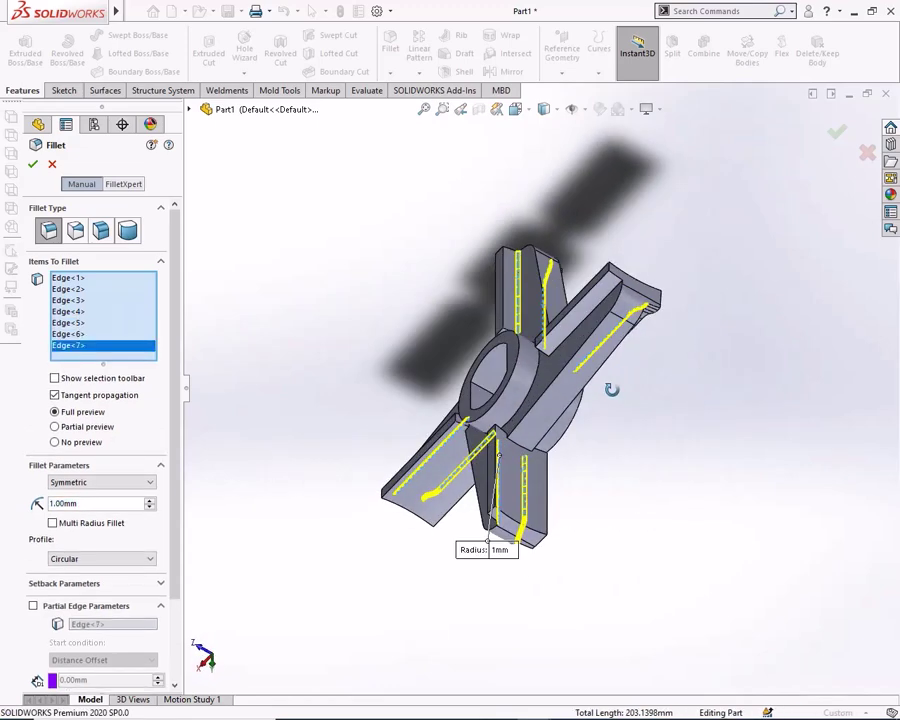
click(590, 320)
click(32, 163)
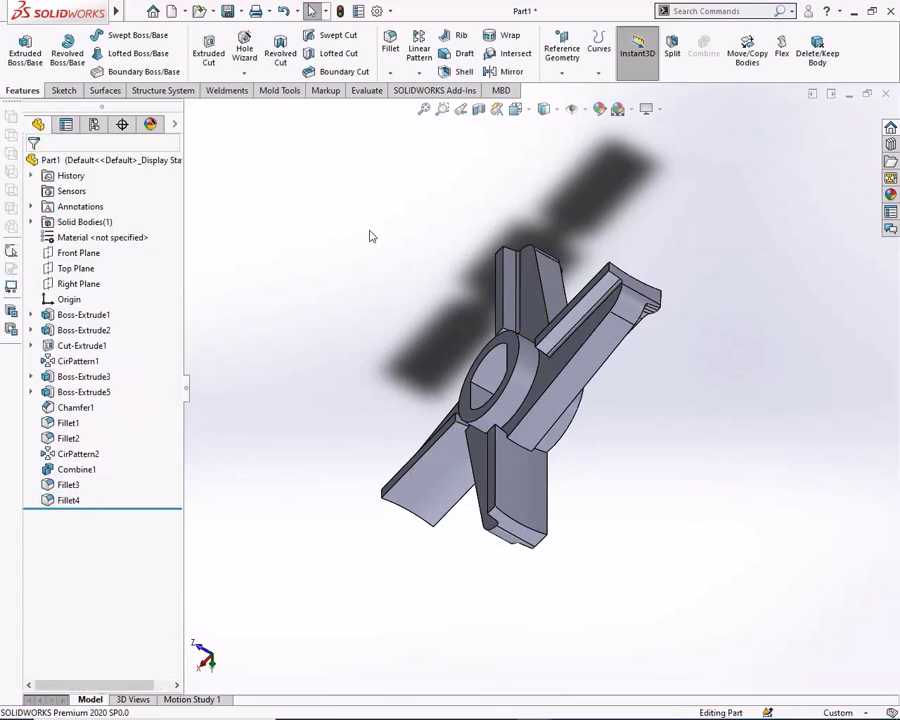
Step: Select eight more arm and cutting-lip edges for a 1 mm Fillet5
click(391, 46)
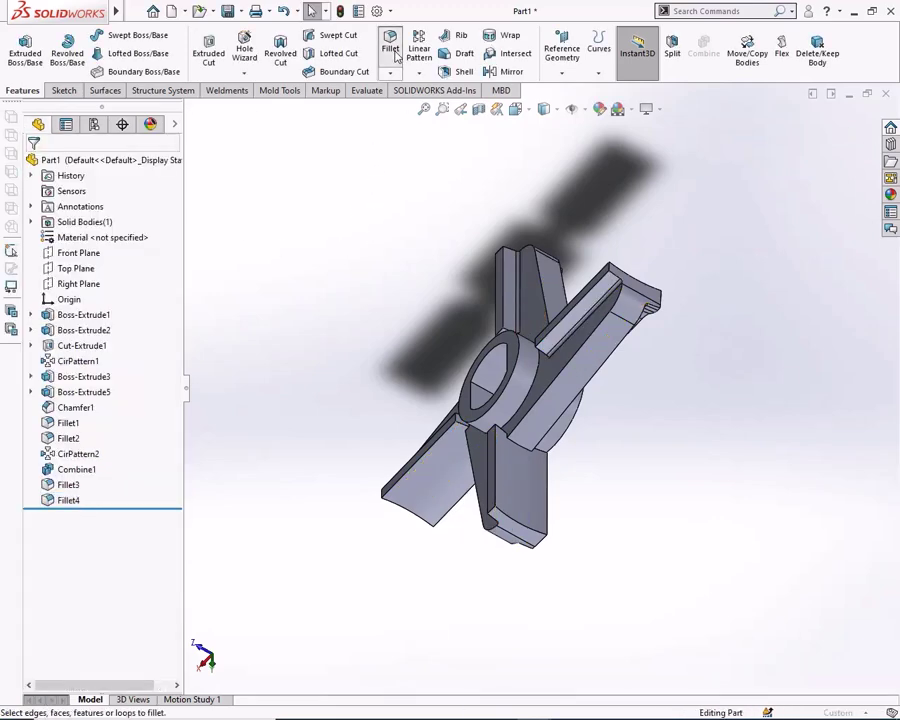
middle_drag(310, 333, 357, 347)
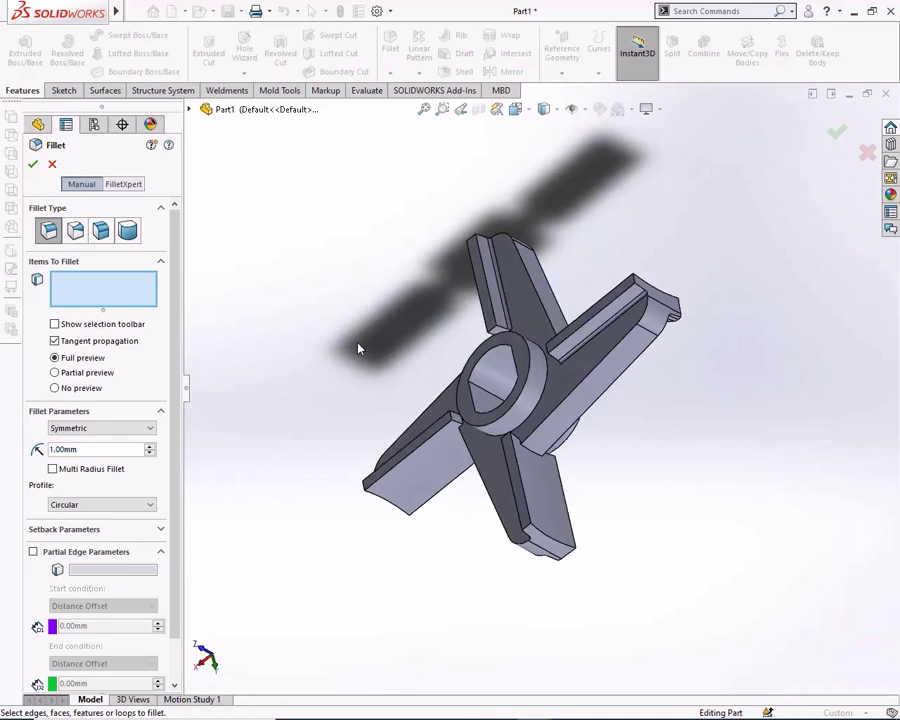
click(585, 388)
middle_drag(585, 388, 466, 362)
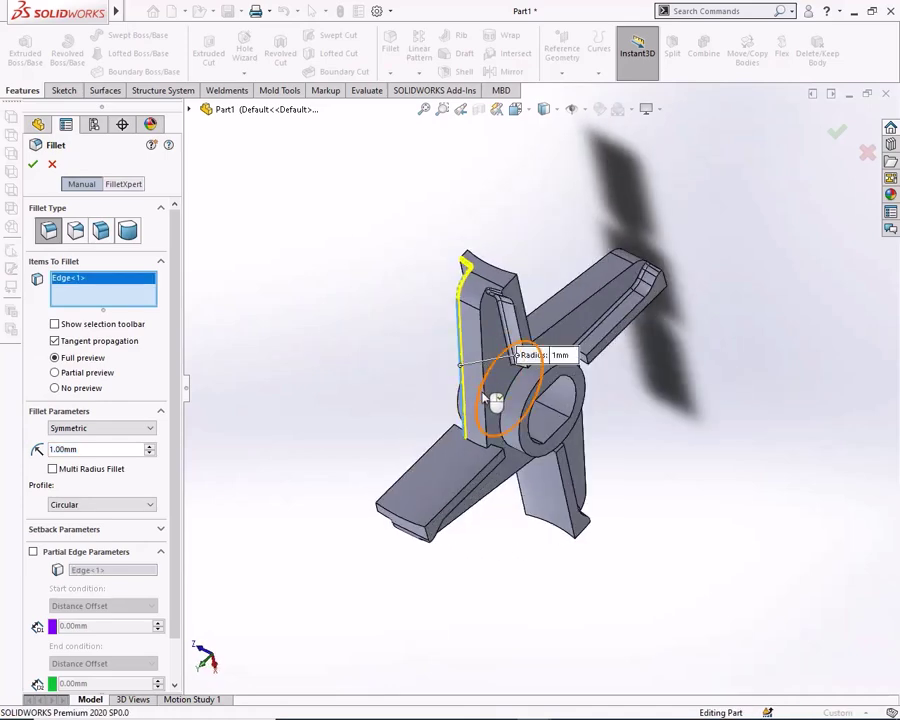
click(481, 394)
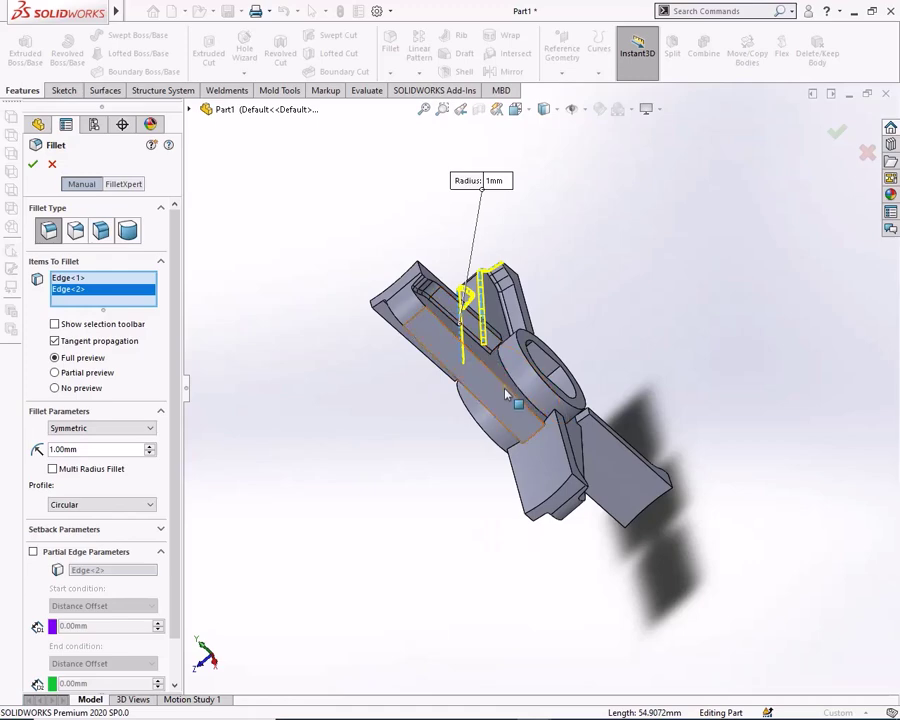
click(492, 414)
click(484, 408)
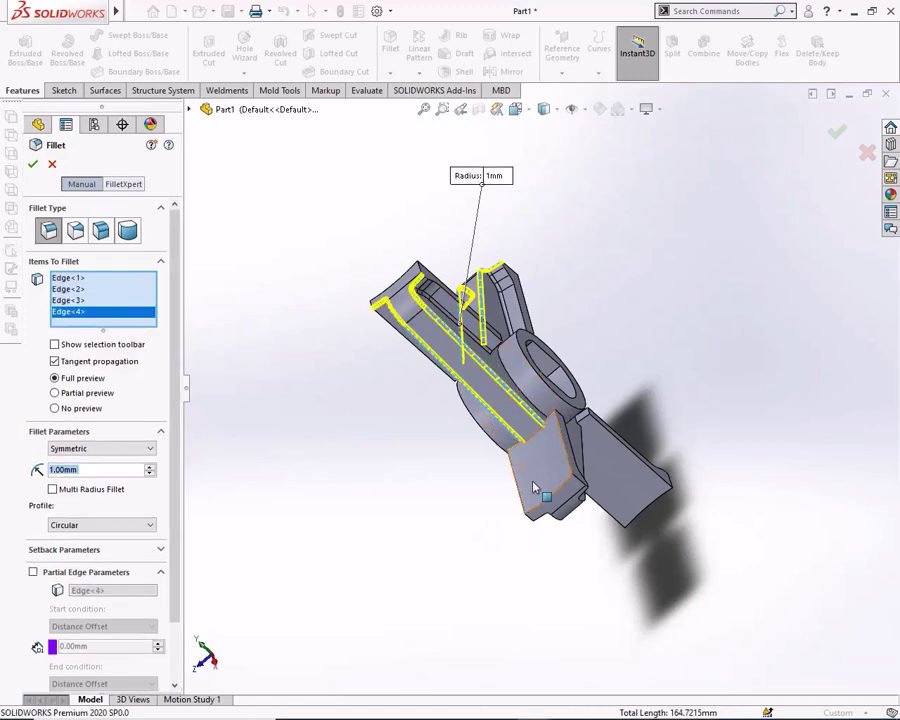
mouse_move(533, 487)
middle_down()
mouse_move(536, 290)
mouse_move(416, 316)
mouse_move(455, 289)
mouse_move(521, 265)
middle_up()
click(530, 276)
click(452, 313)
click(455, 296)
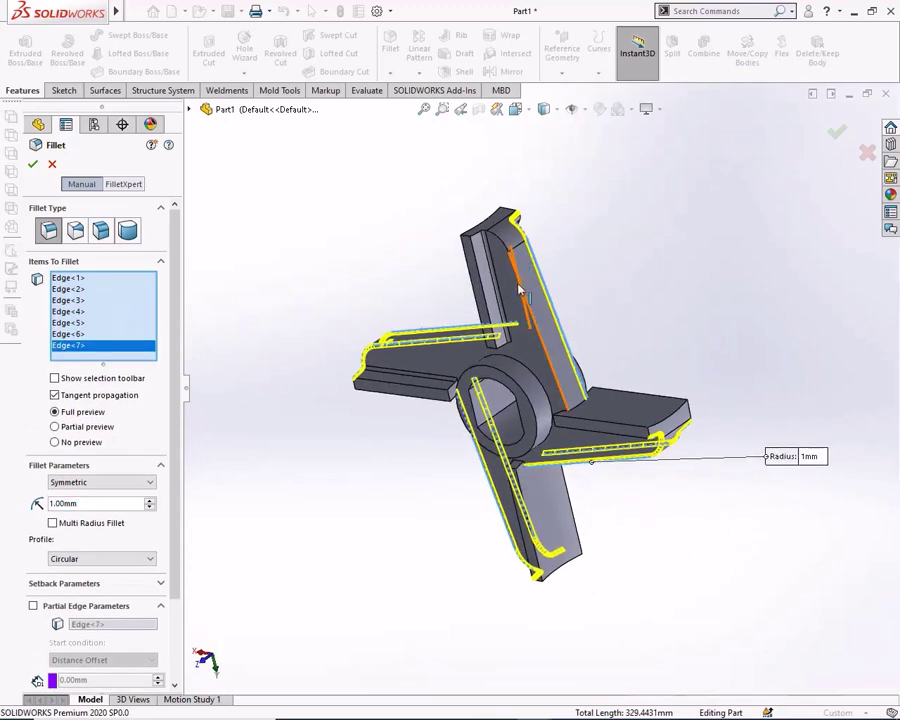
click(521, 290)
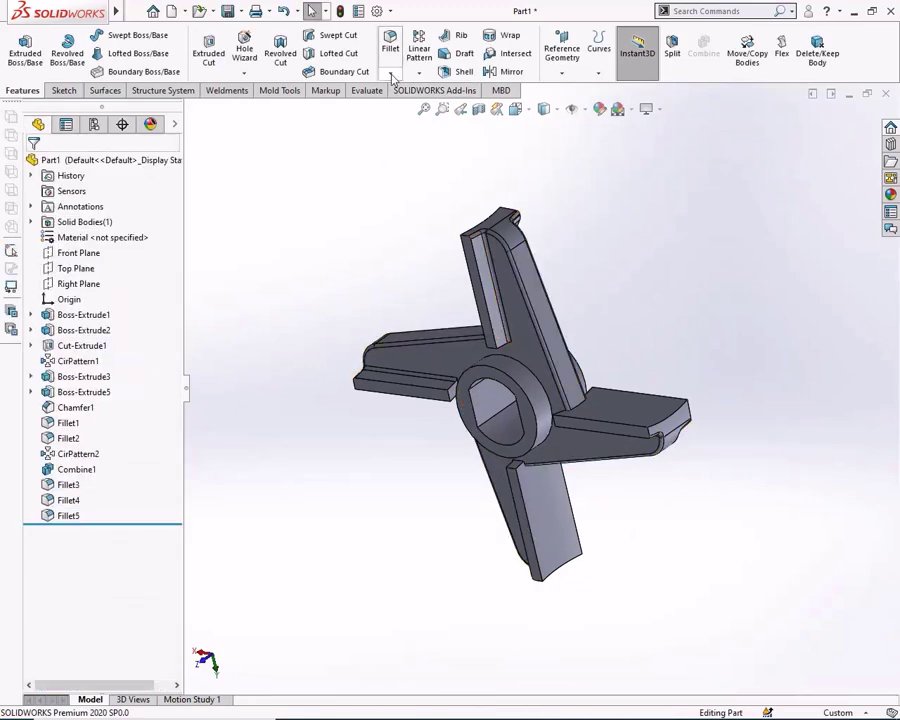
Step: Fillet the two circular hub edges at 1.5 mm
click(390, 50)
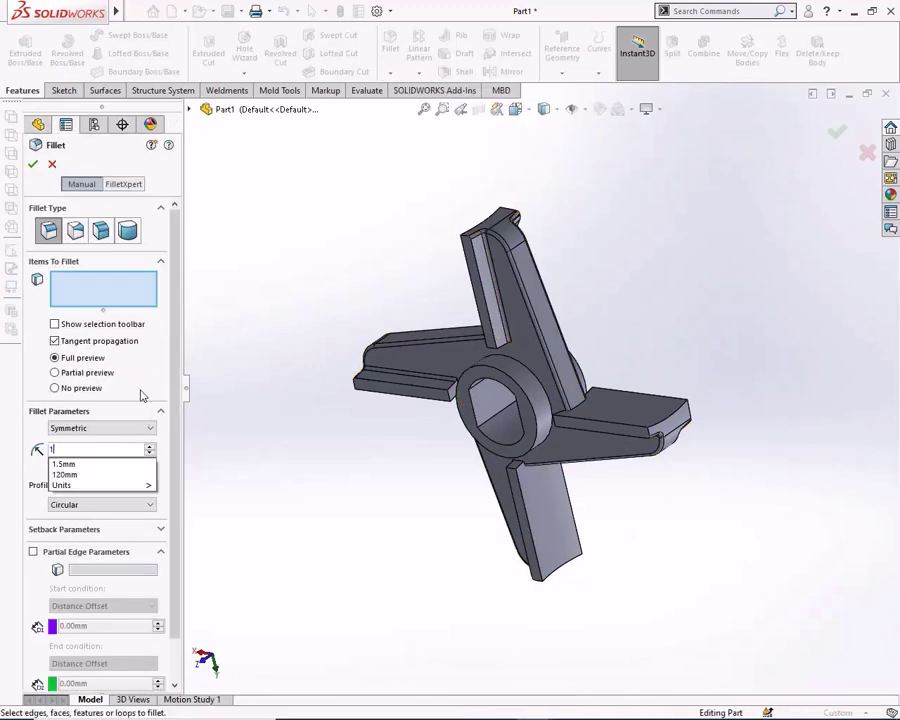
text(1)
middle_drag(330, 400, 396, 406)
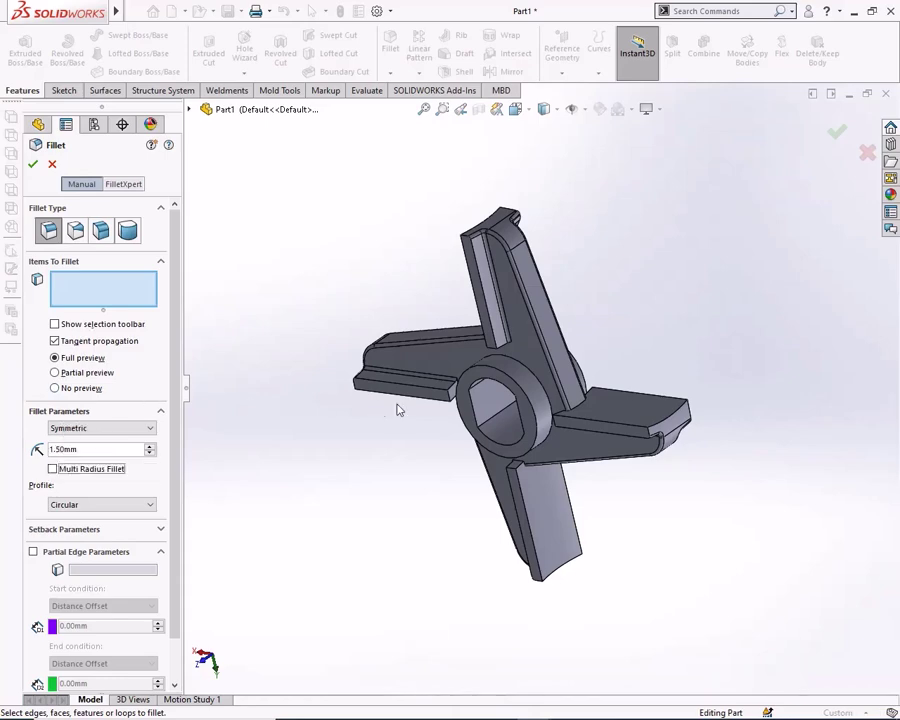
click(526, 372)
middle_drag(519, 397, 532, 468)
scroll(525, 418, down, 3)
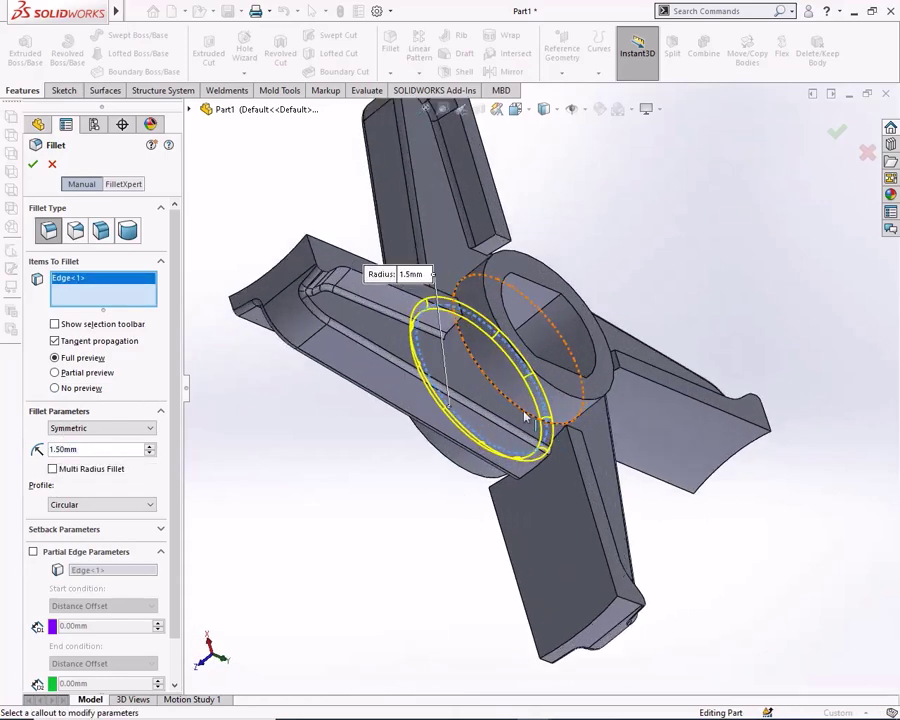
click(518, 410)
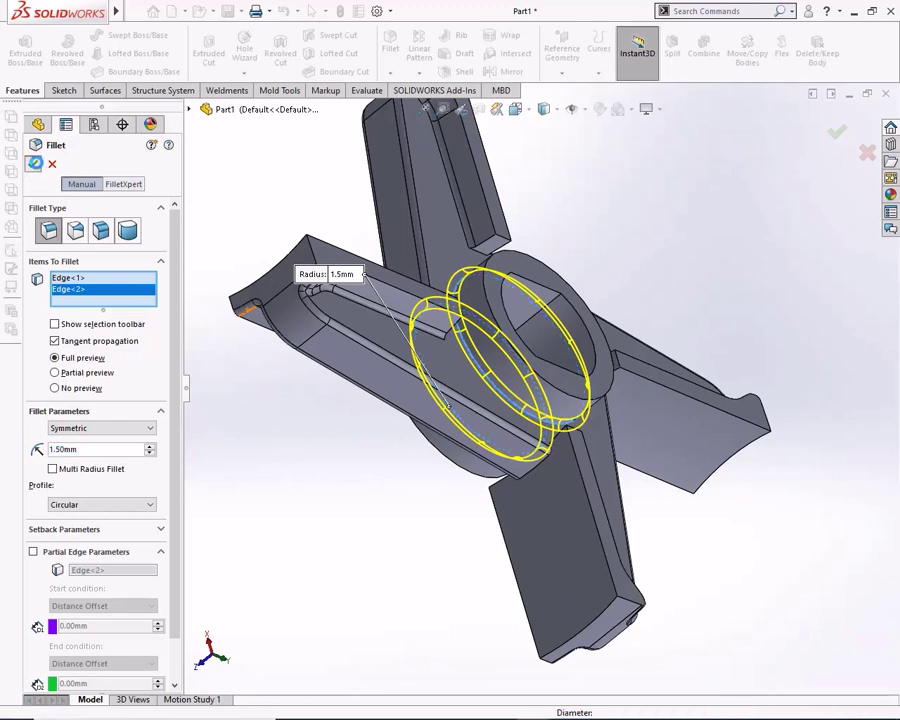
click(33, 163)
click(311, 448)
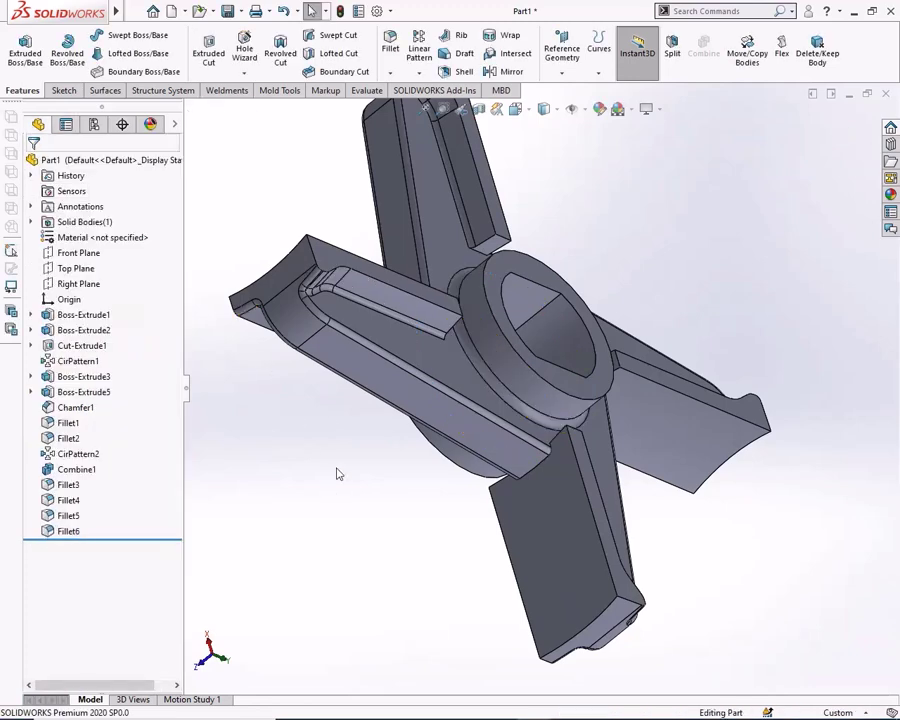
Step: Round the square bore's edge loop with a 0.8 mm fillet
click(390, 48)
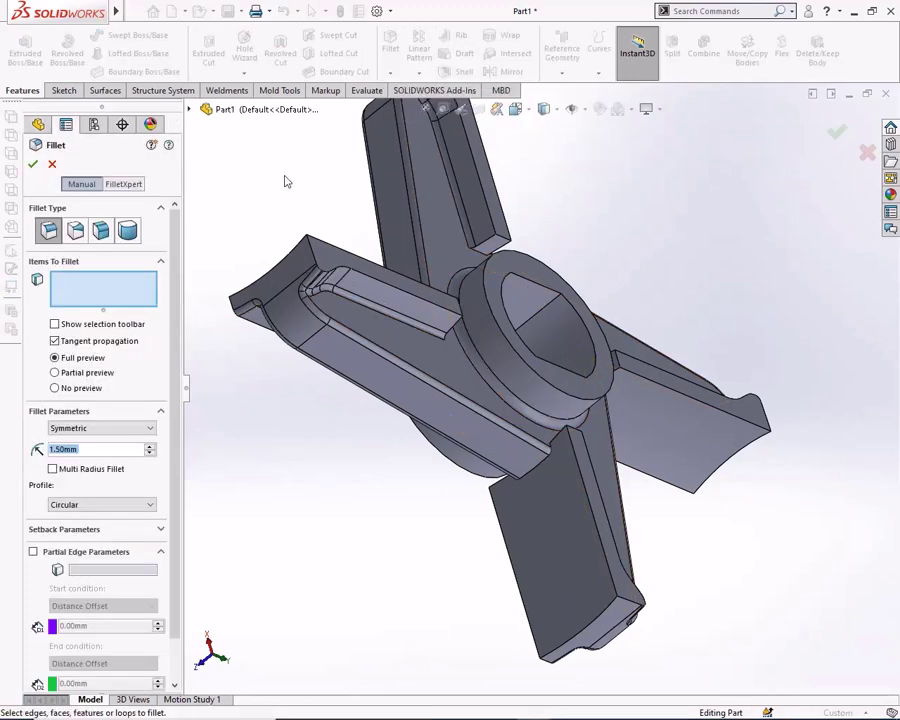
text(0.8)
key(Return)
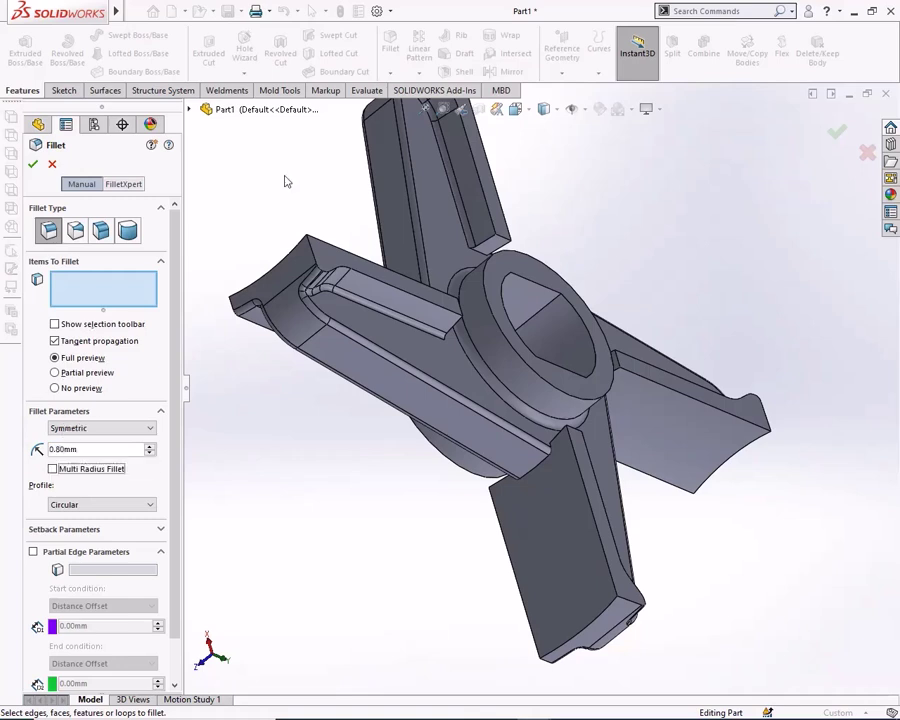
click(546, 289)
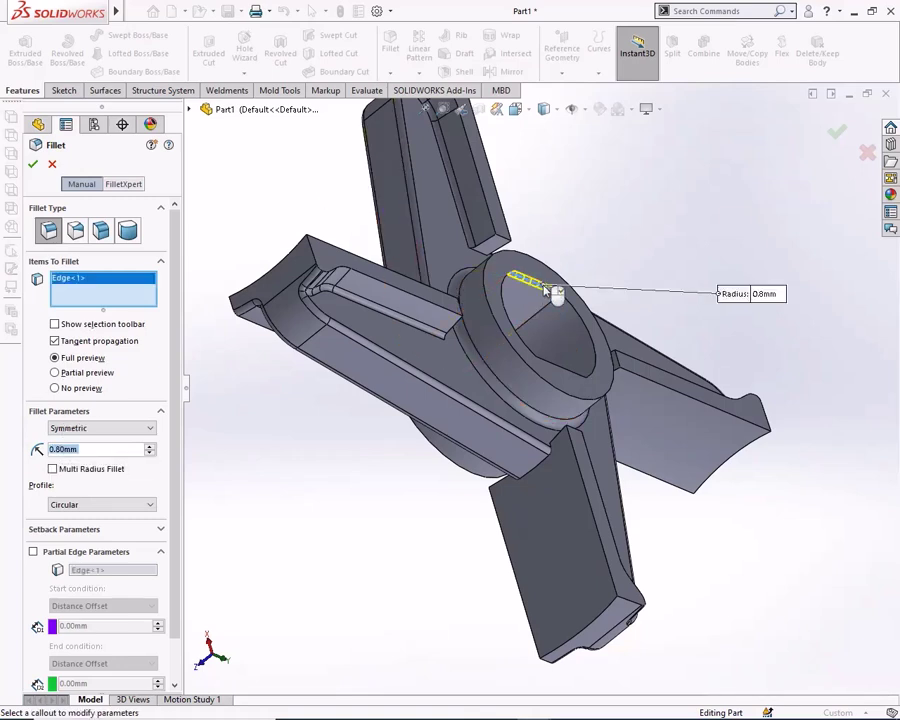
click(585, 352)
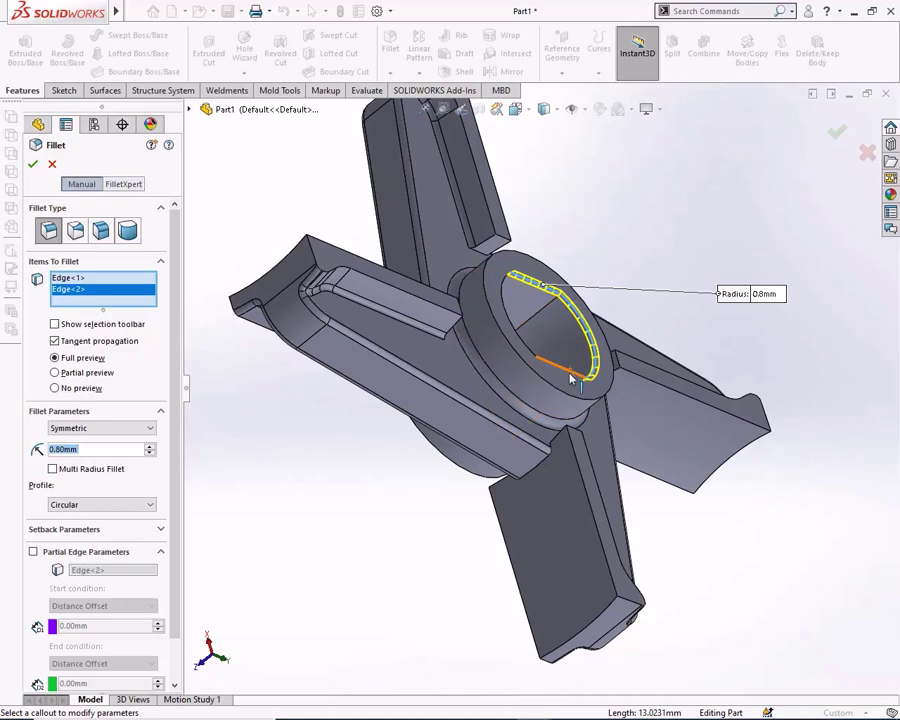
click(508, 318)
click(510, 320)
middle_drag(536, 372, 610, 196)
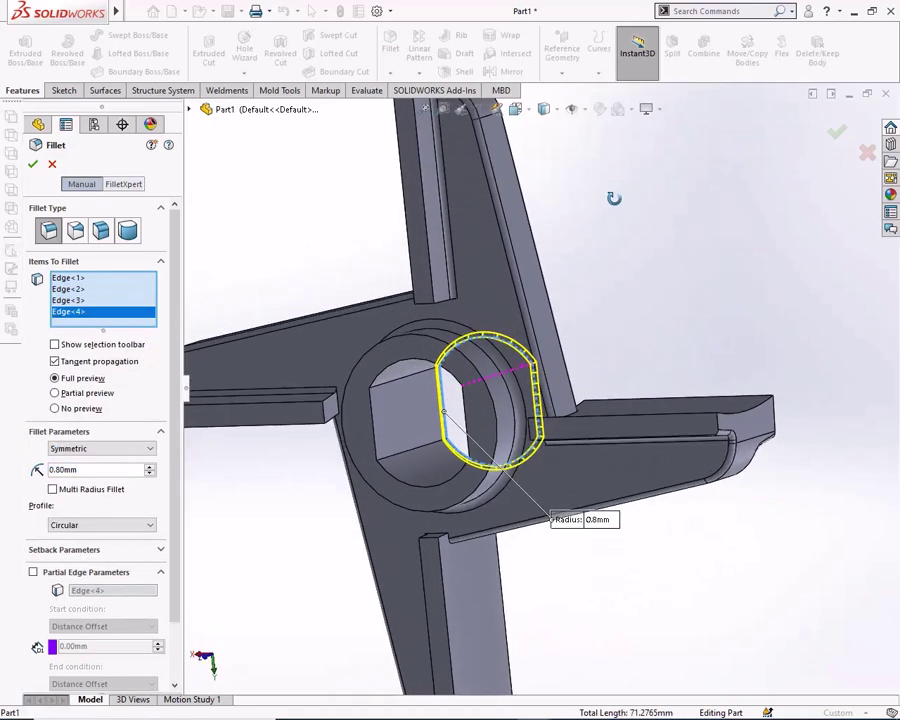
click(381, 379)
click(431, 330)
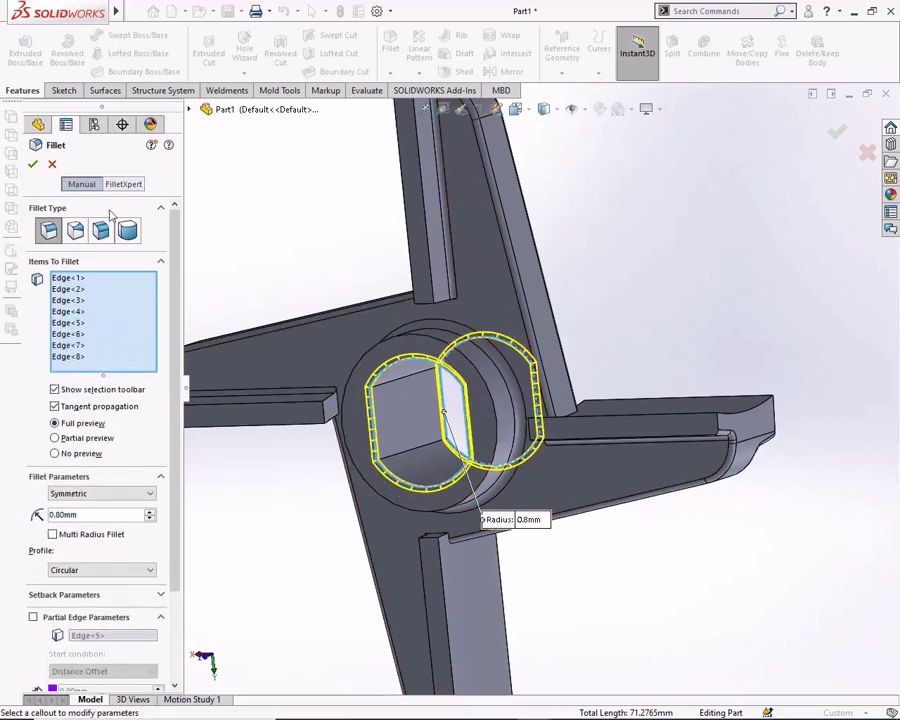
click(33, 166)
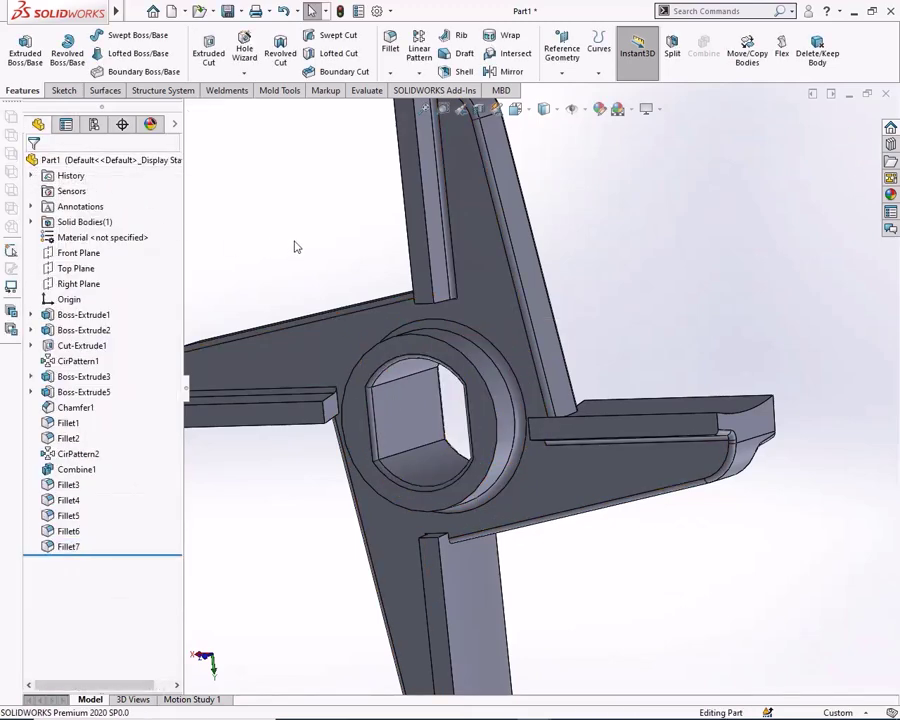
Step: Fillet the back and front boss ring edges at 0.5 mm
click(391, 46)
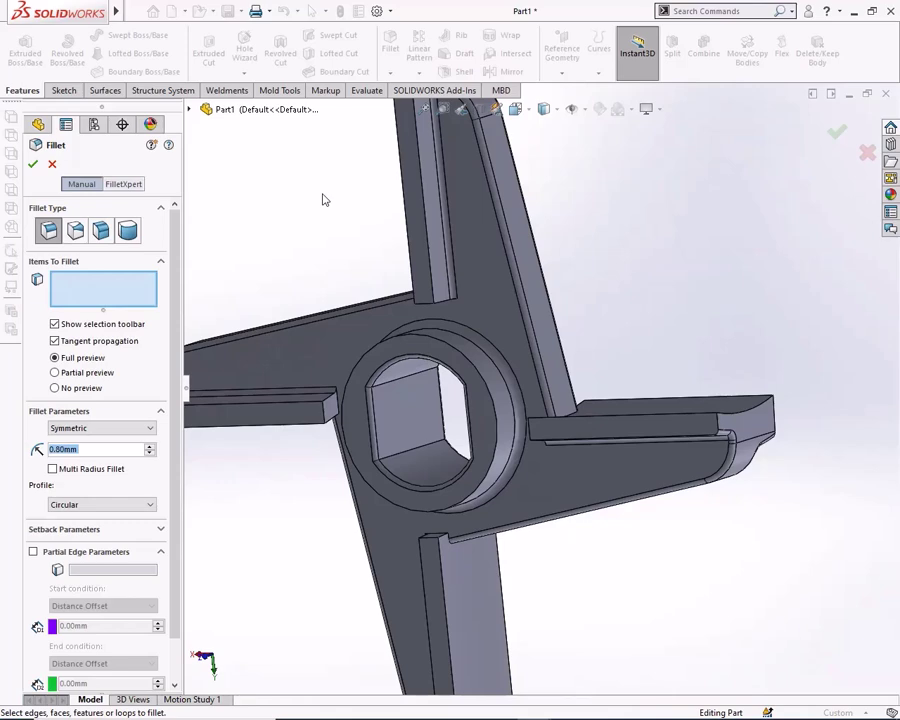
text(0.5)
key(Return)
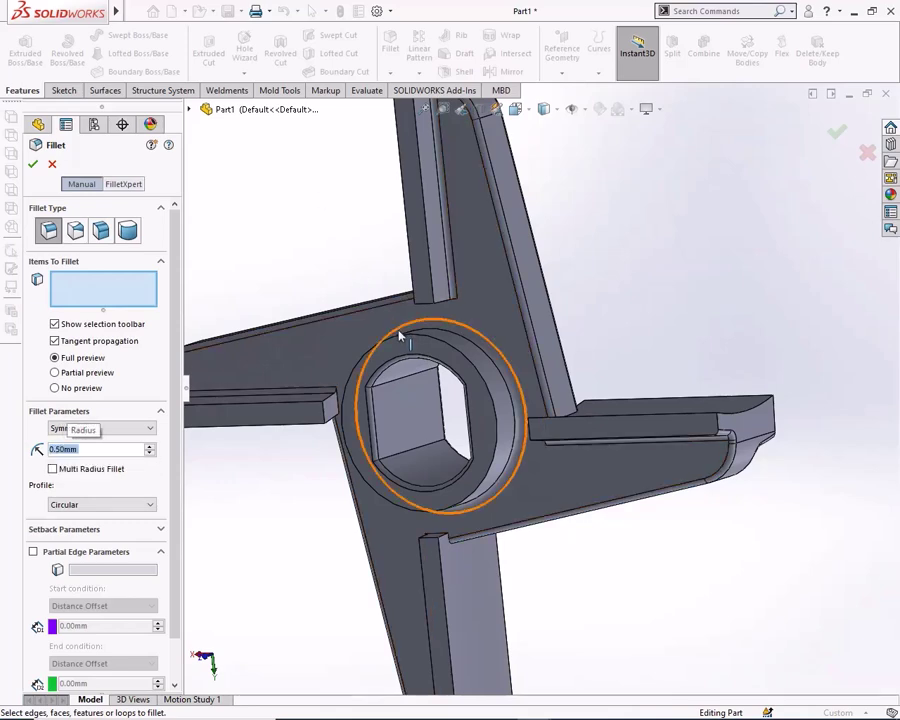
click(422, 342)
middle_drag(422, 342, 398, 348)
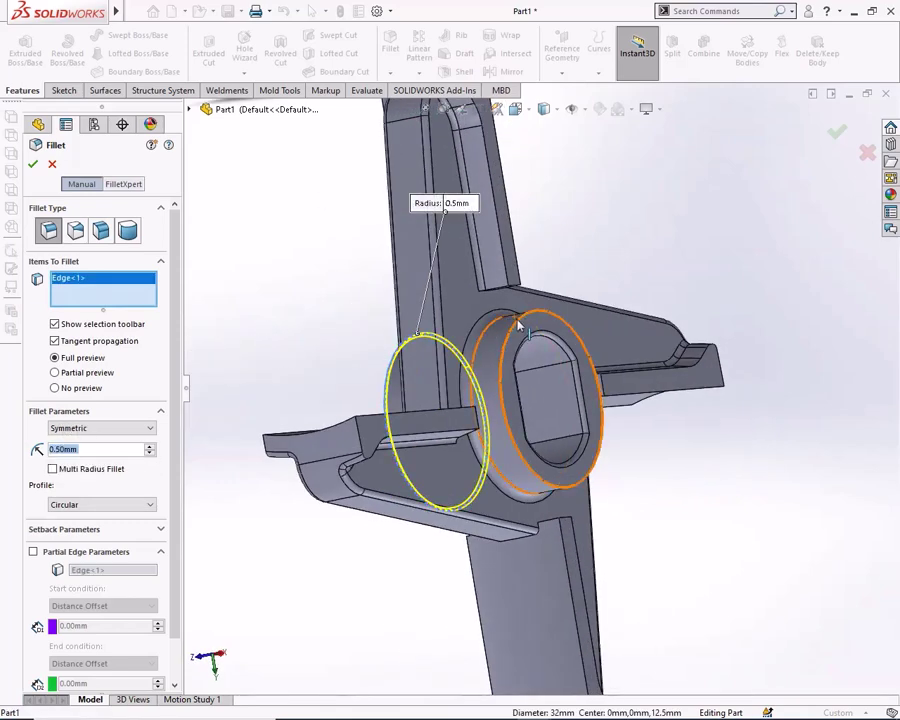
click(519, 322)
click(33, 166)
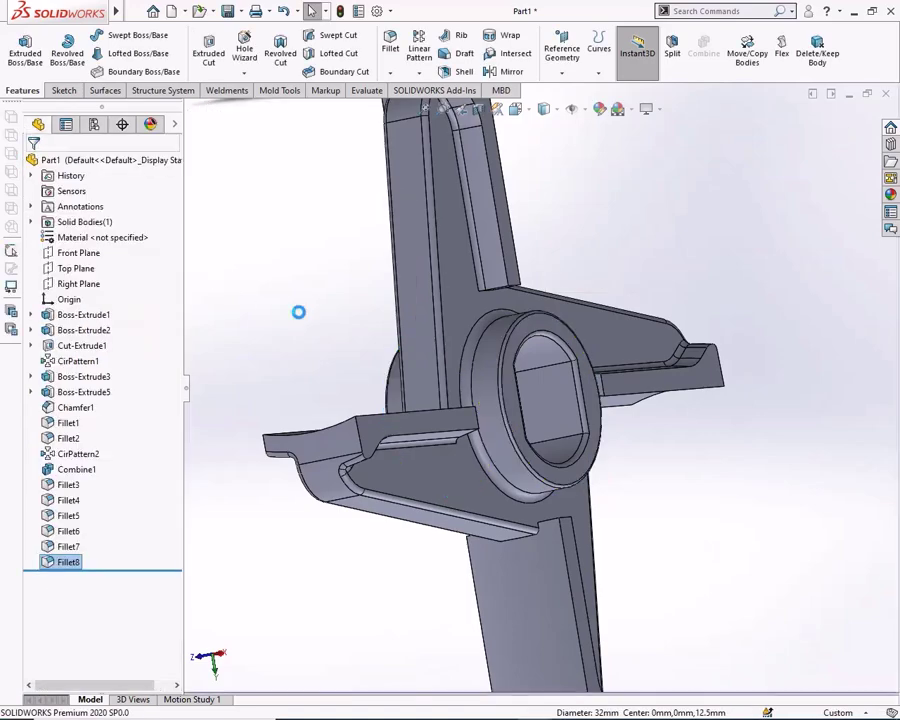
mouse_move(297, 311)
middle_down()
mouse_move(372, 335)
mouse_move(469, 209)
mouse_move(343, 419)
mouse_move(335, 401)
mouse_move(415, 383)
mouse_move(452, 267)
mouse_move(315, 291)
mouse_move(432, 306)
middle_up()
scroll(432, 306, down, 5)
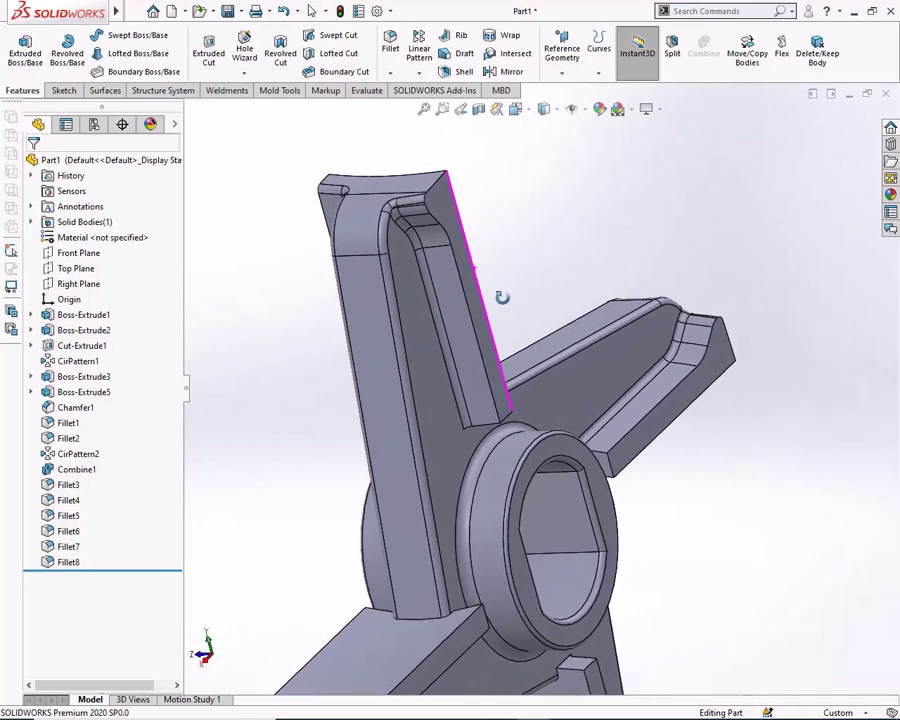
scroll(623, 275, up, 3)
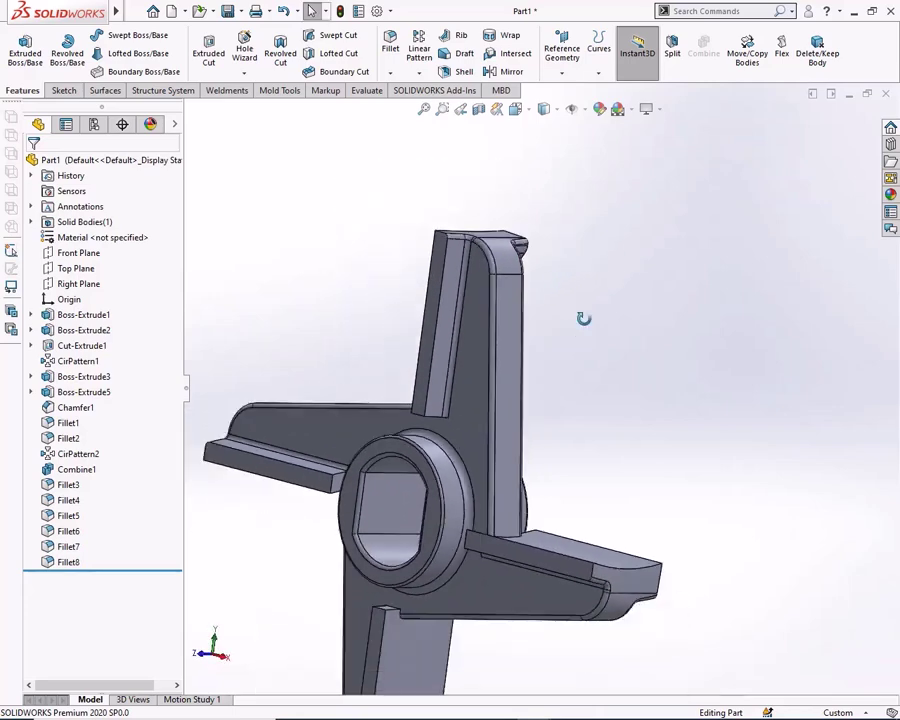